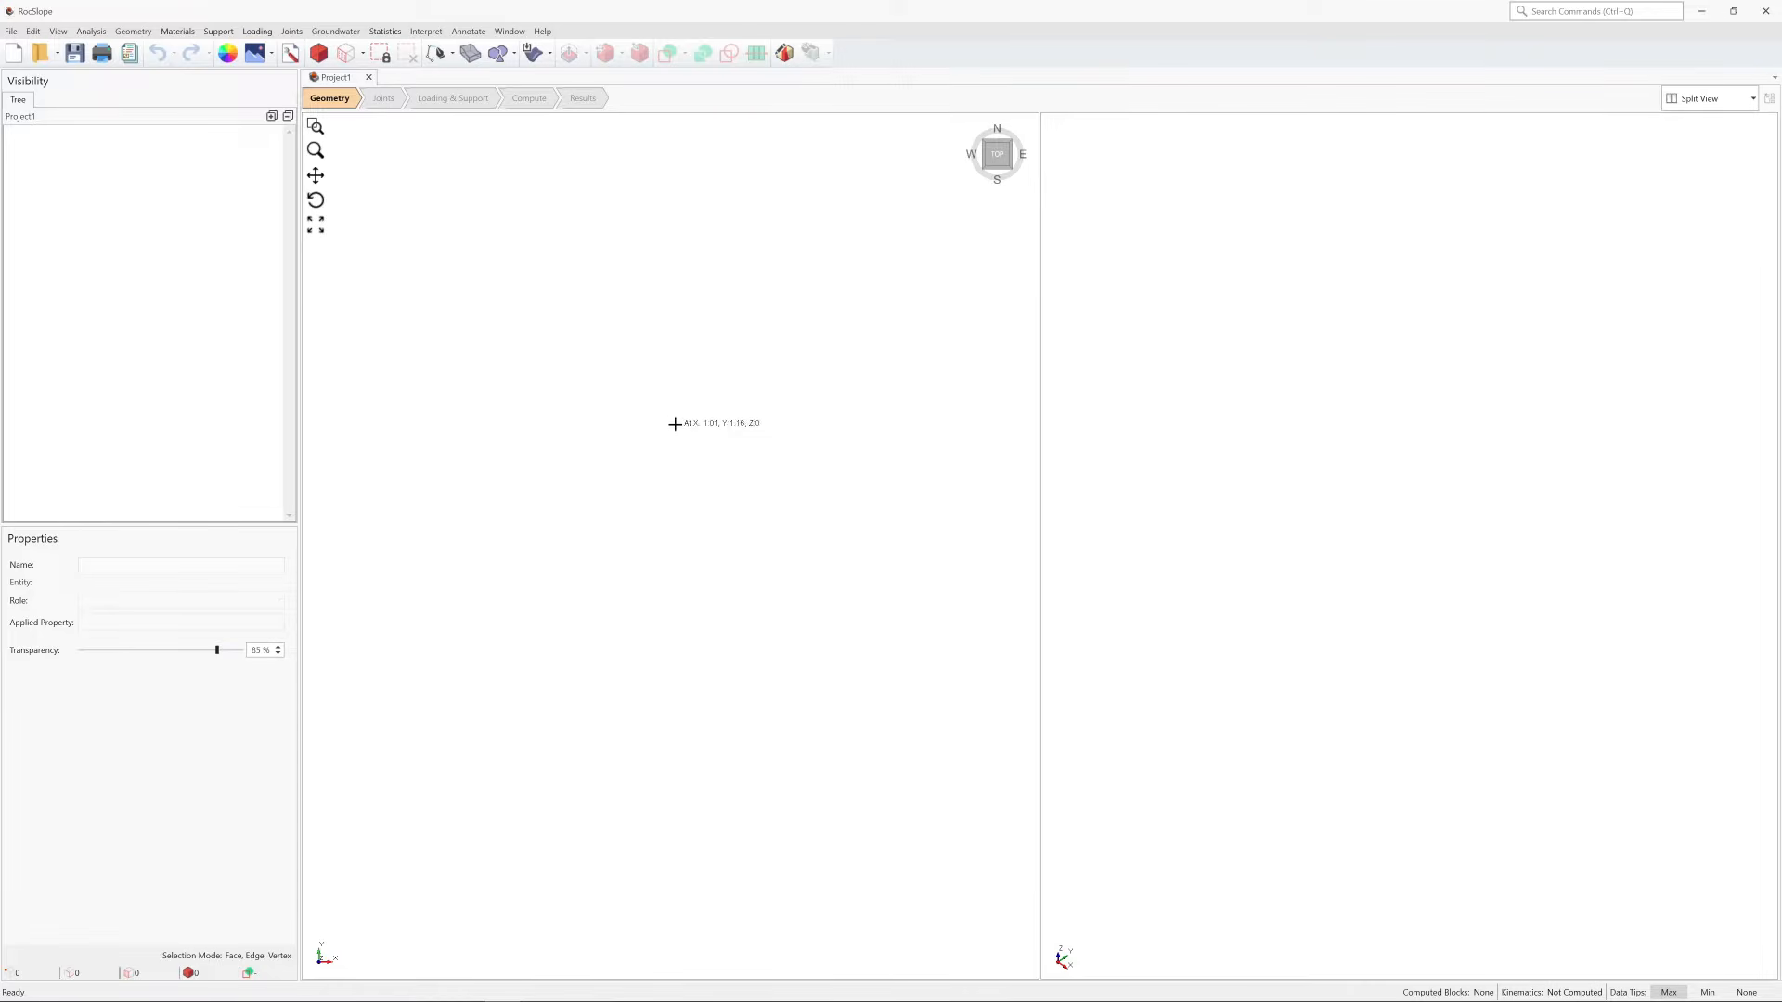
# Open the Successive Failure model from its folder among the recent tutorial files.
pyautogui.click(10, 31)
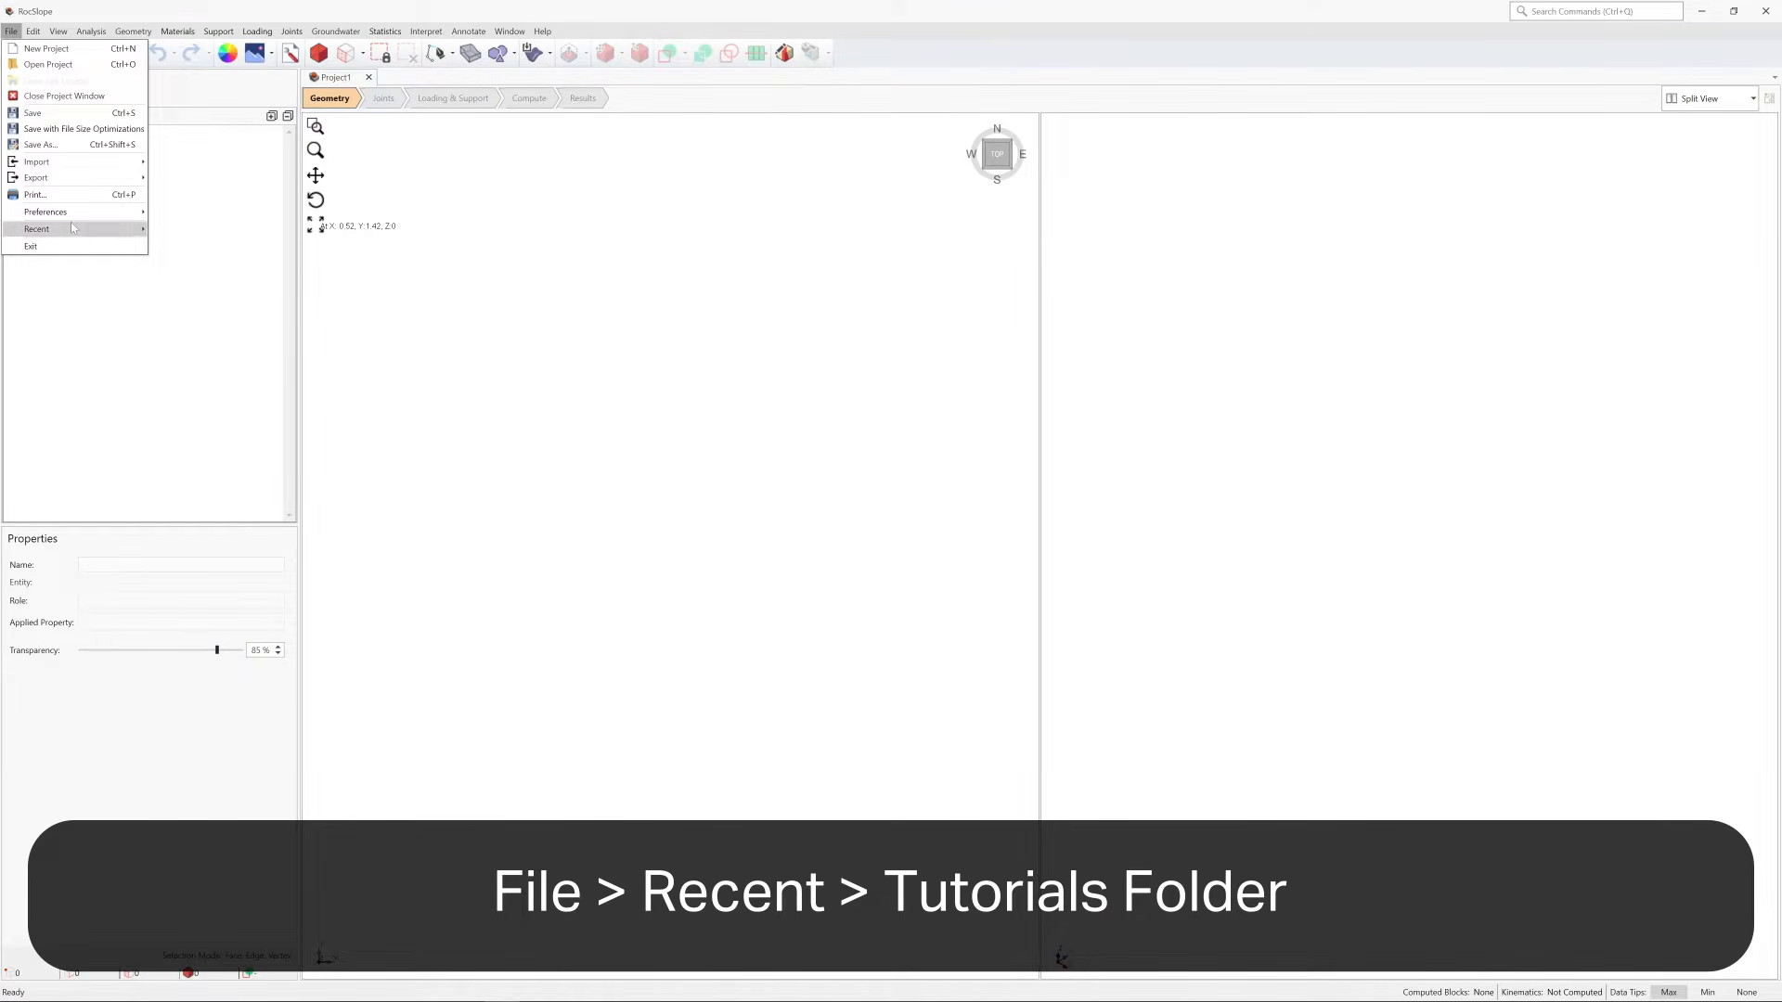
pyautogui.moveTo(74, 229)
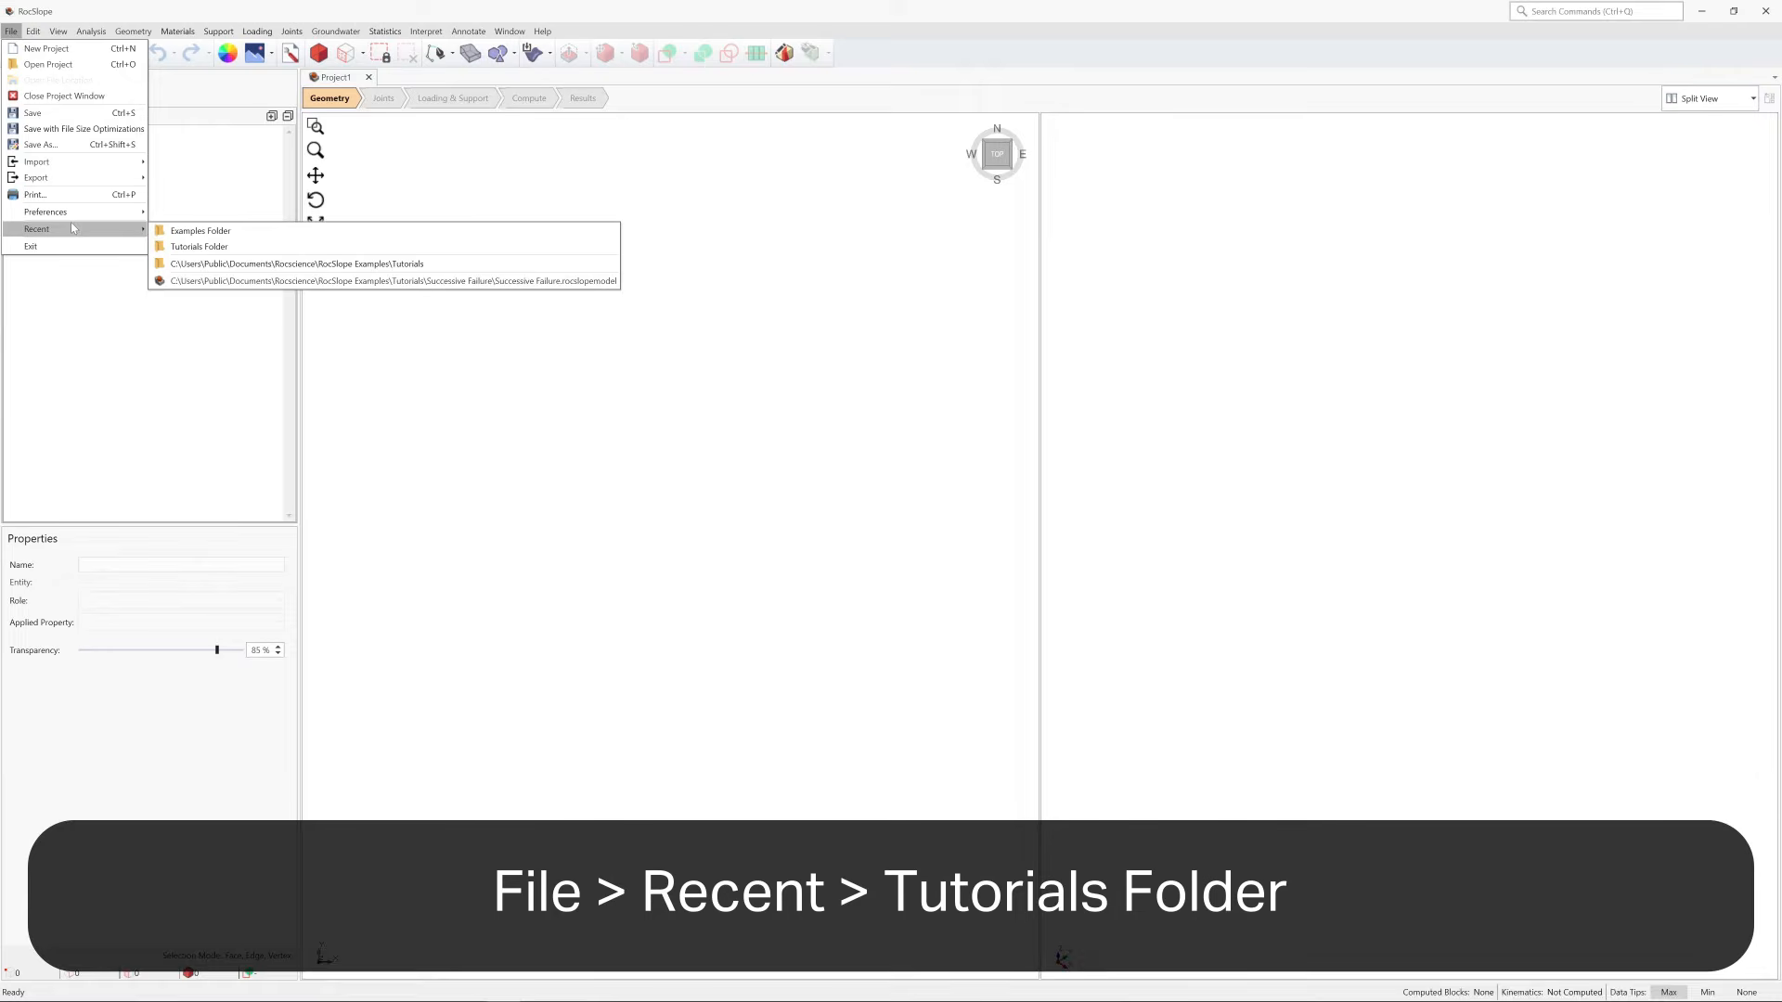
pyautogui.click(185, 246)
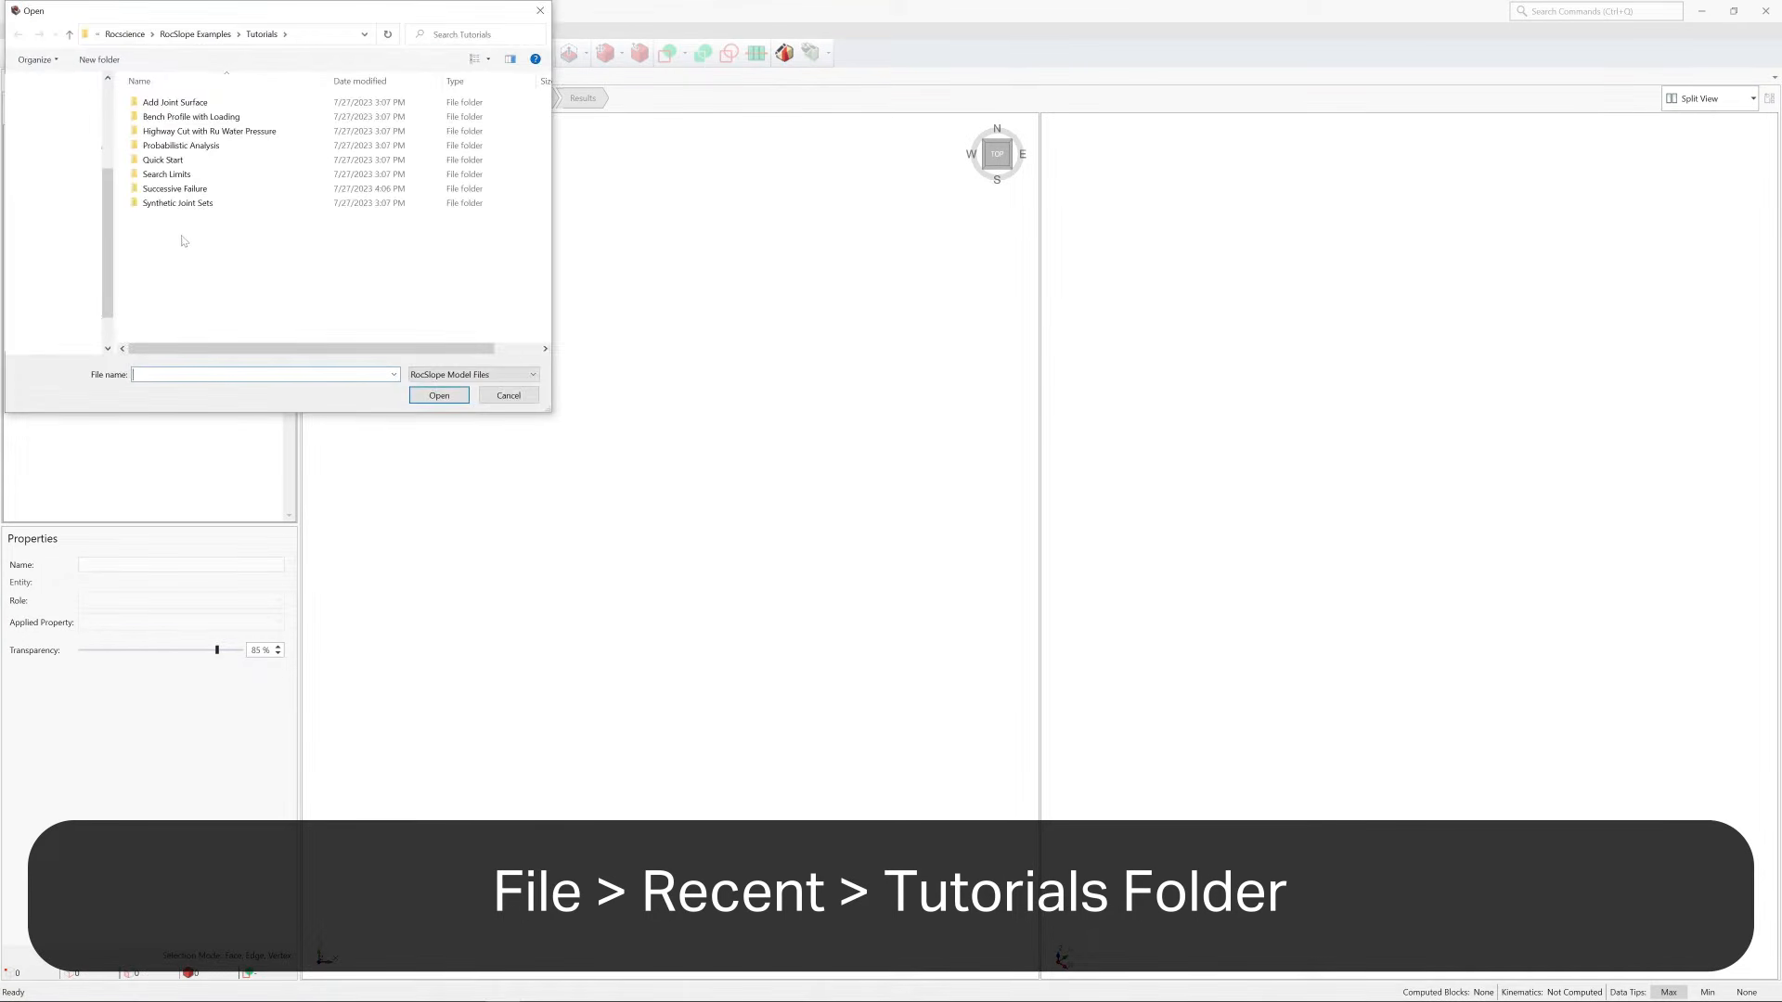
pyautogui.doubleClick(227, 191)
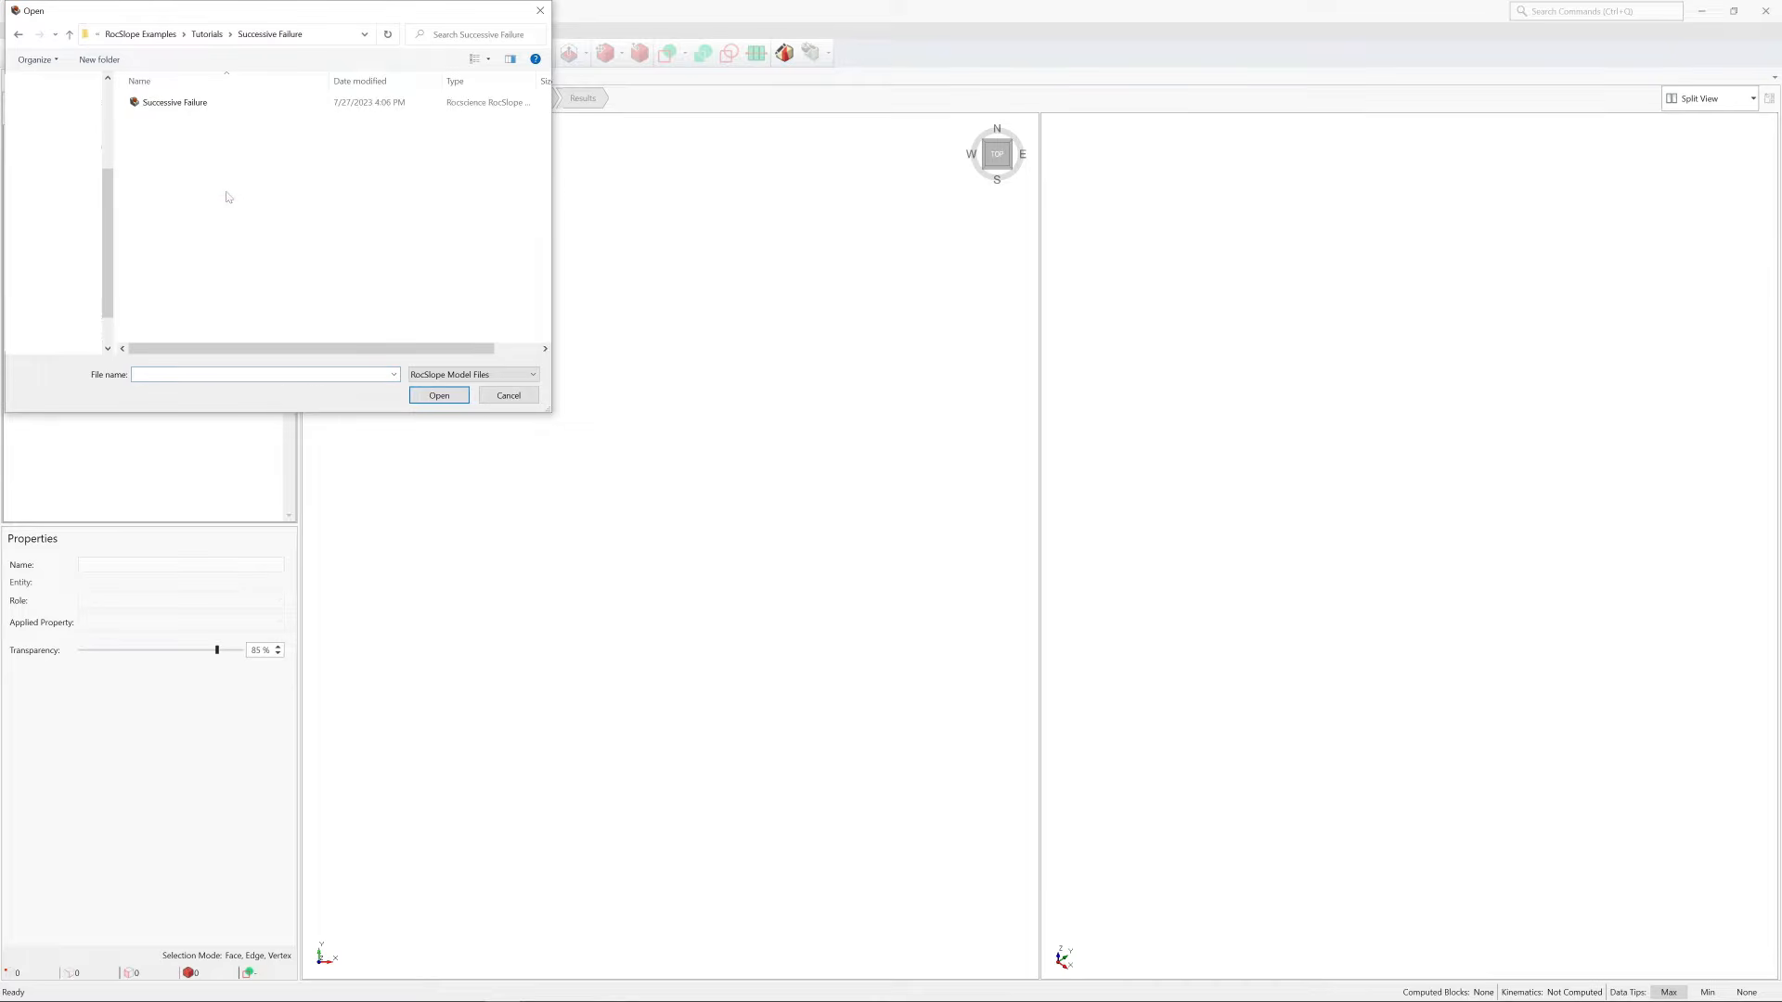
pyautogui.click(183, 104)
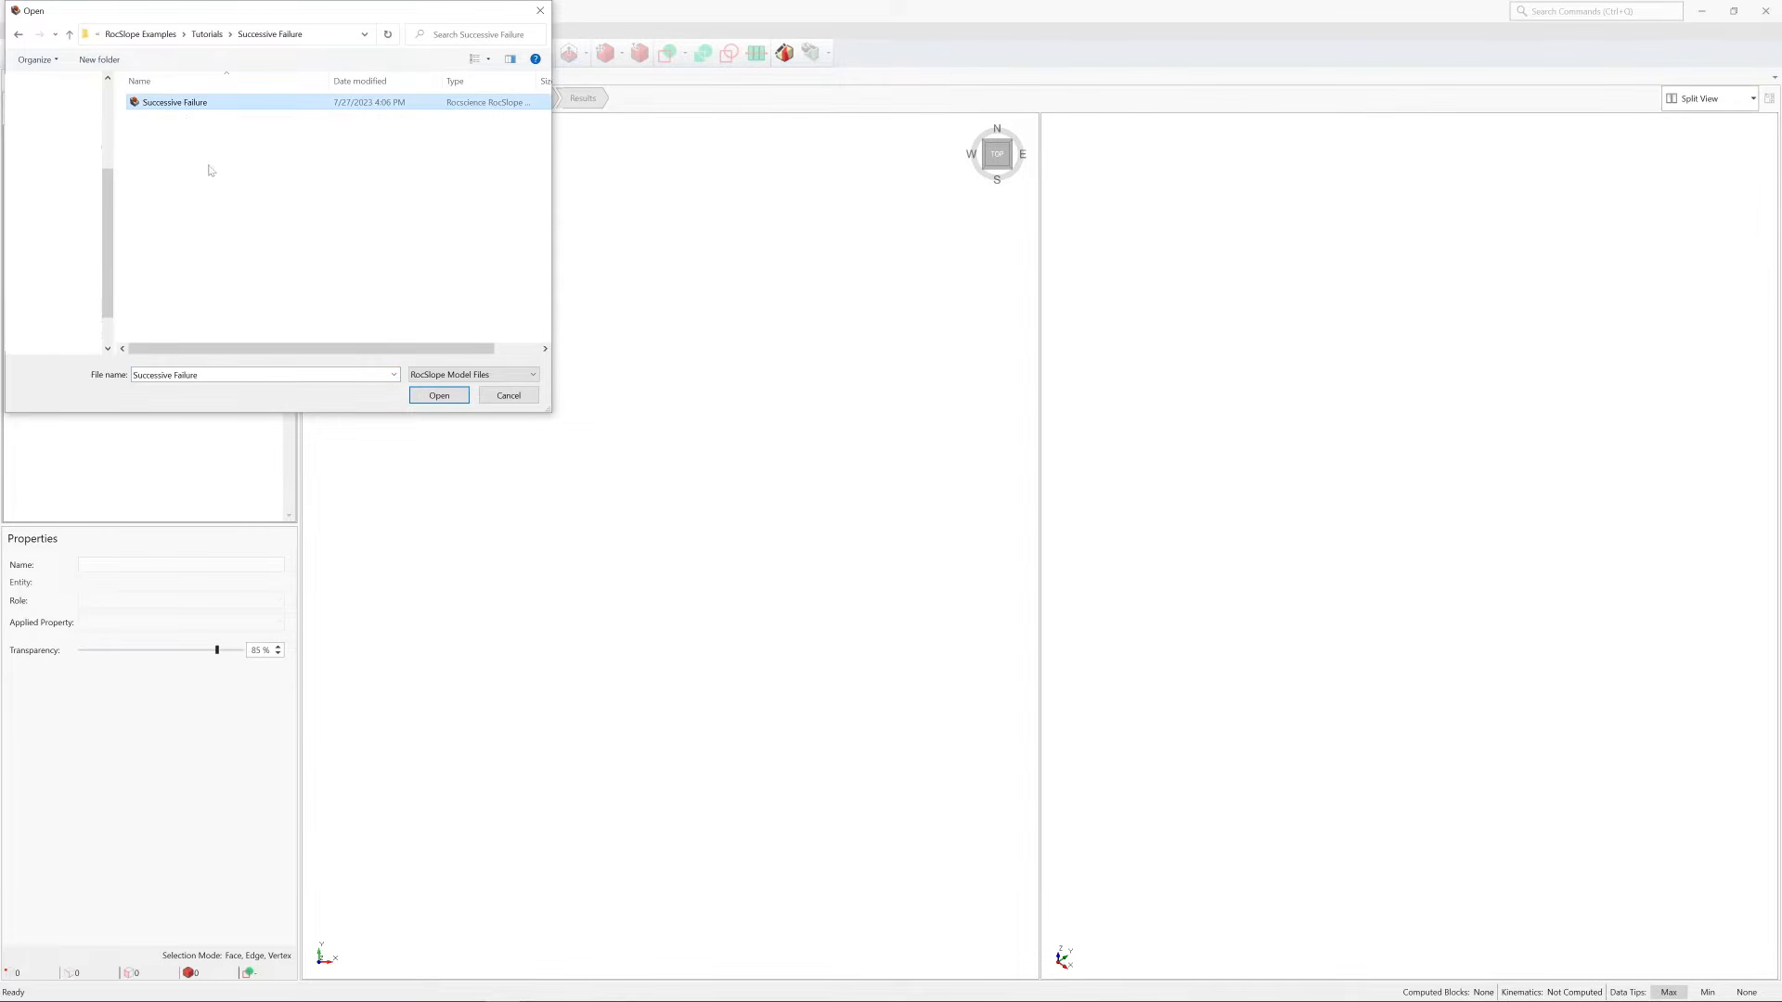
pyautogui.click(440, 399)
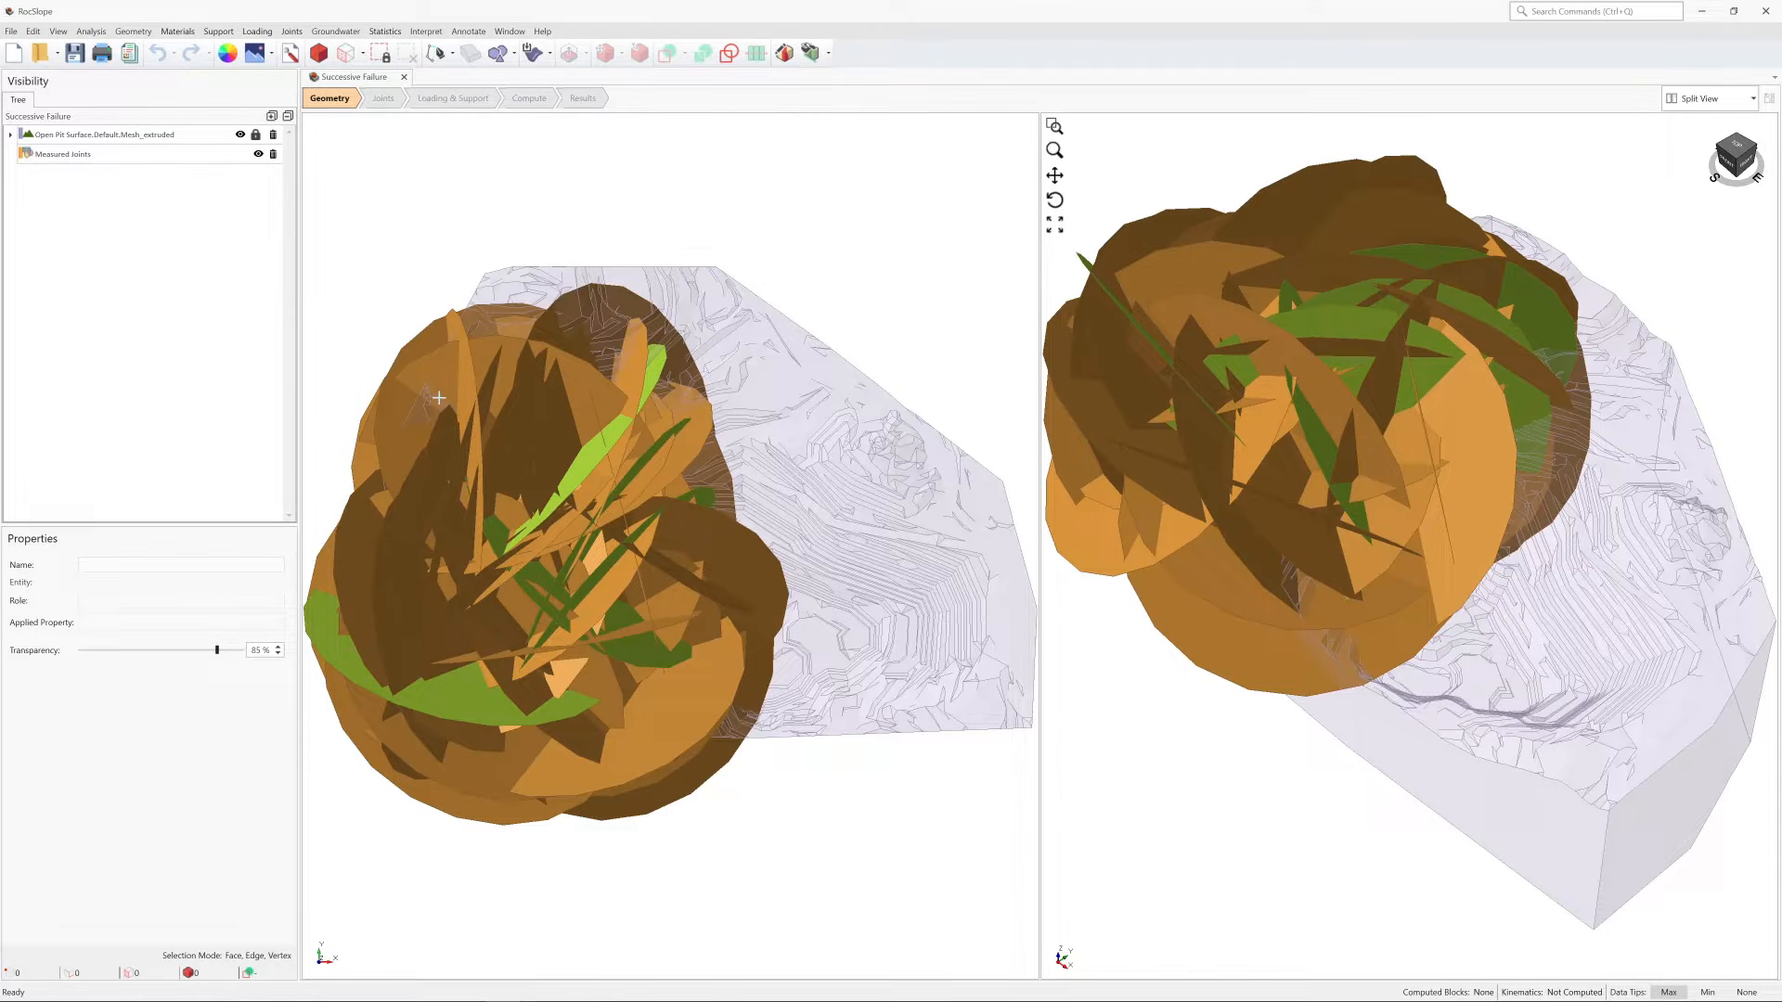
pyautogui.click(439, 397)
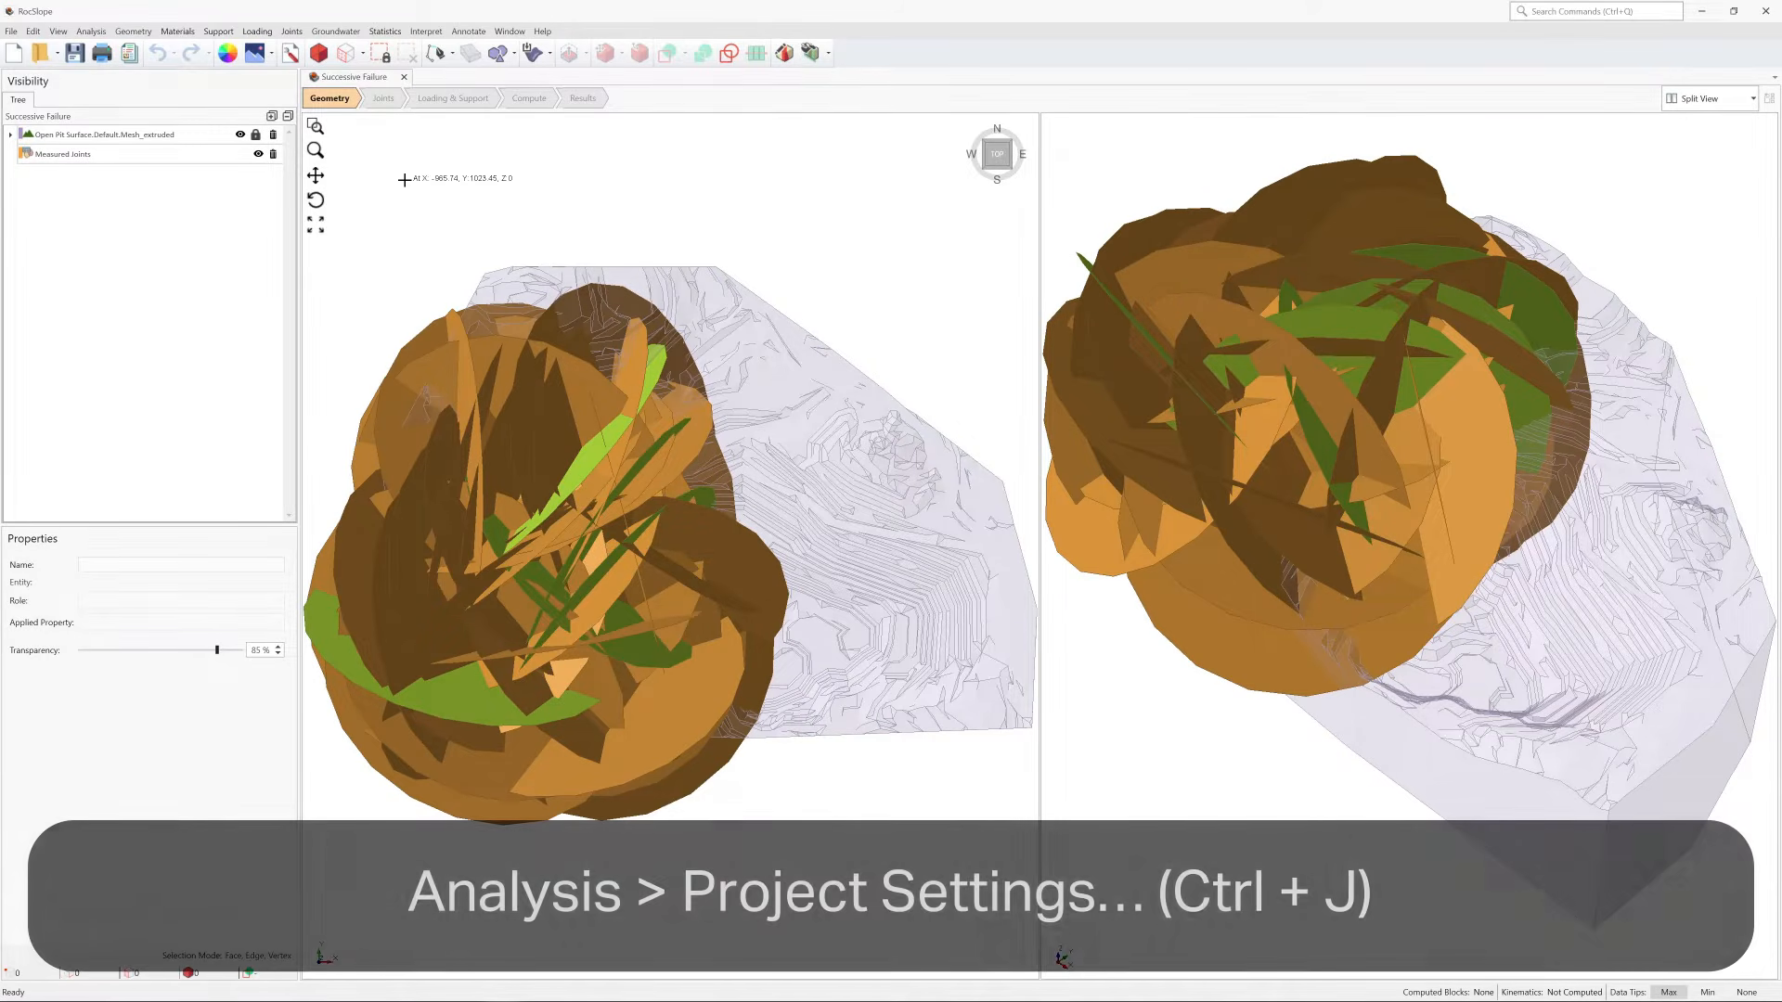
# Review the project's units and analysis settings, including the design factor of safety and the Successive Failure option, and accept them.
pyautogui.click(91, 32)
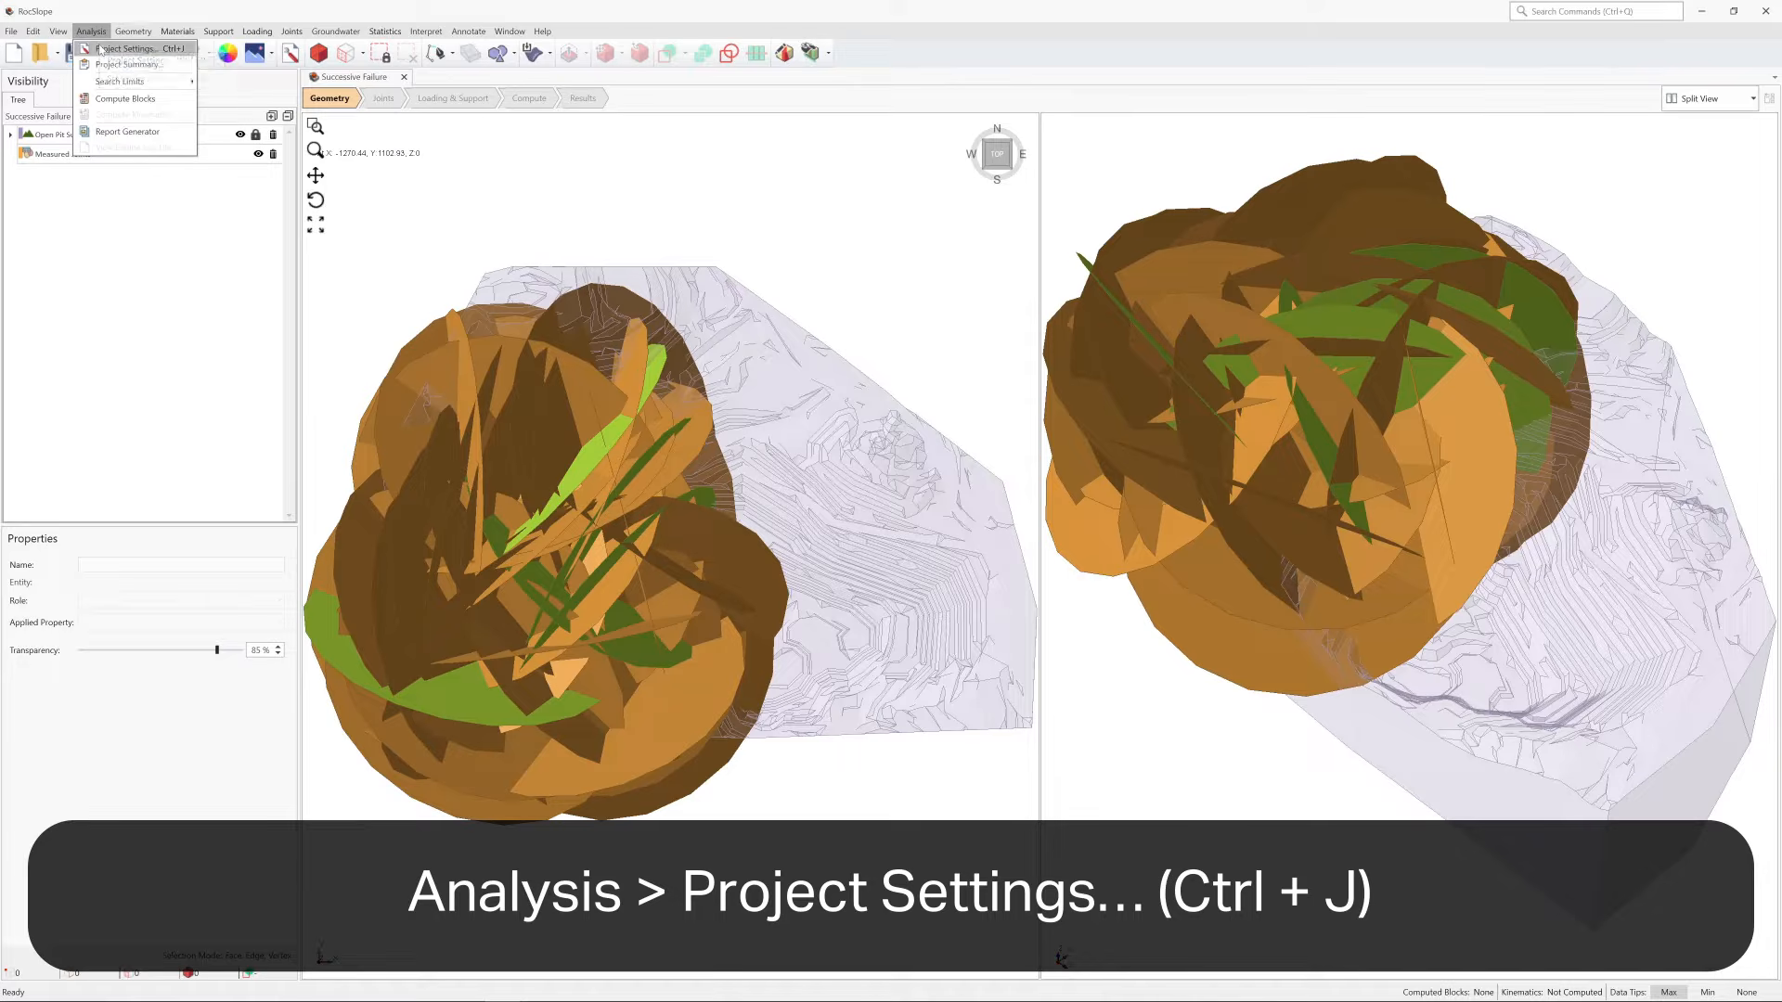
pyautogui.click(100, 50)
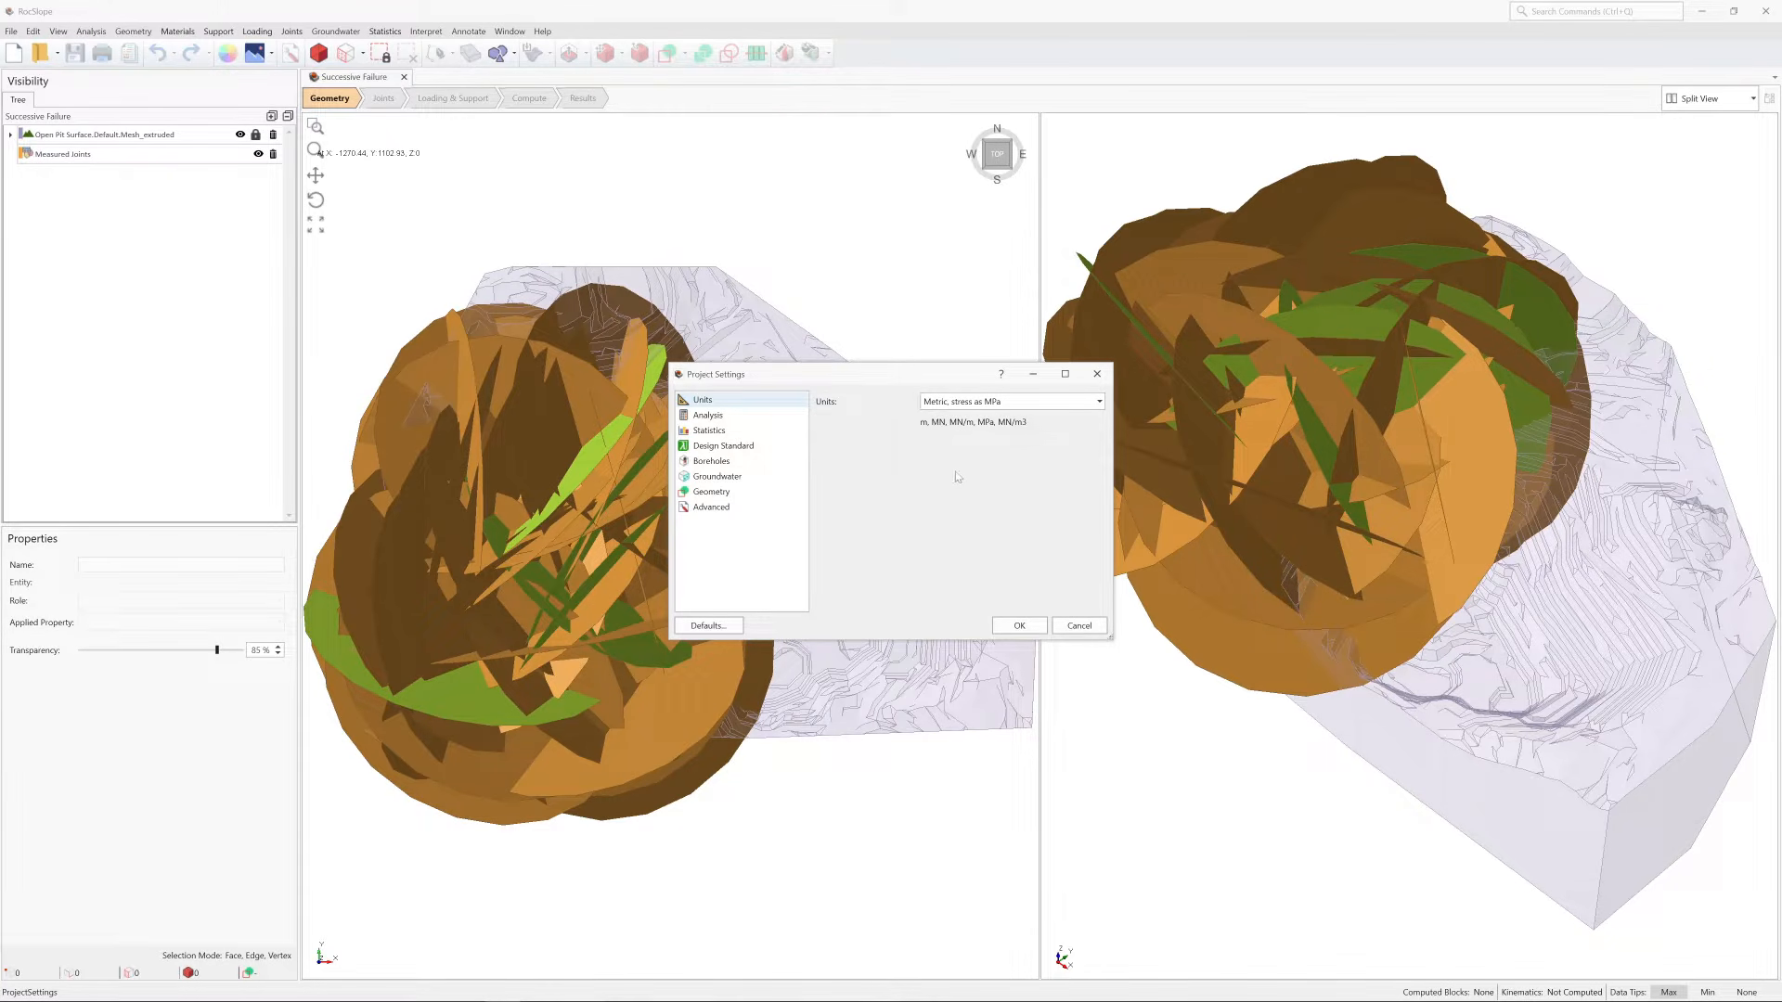
pyautogui.click(749, 417)
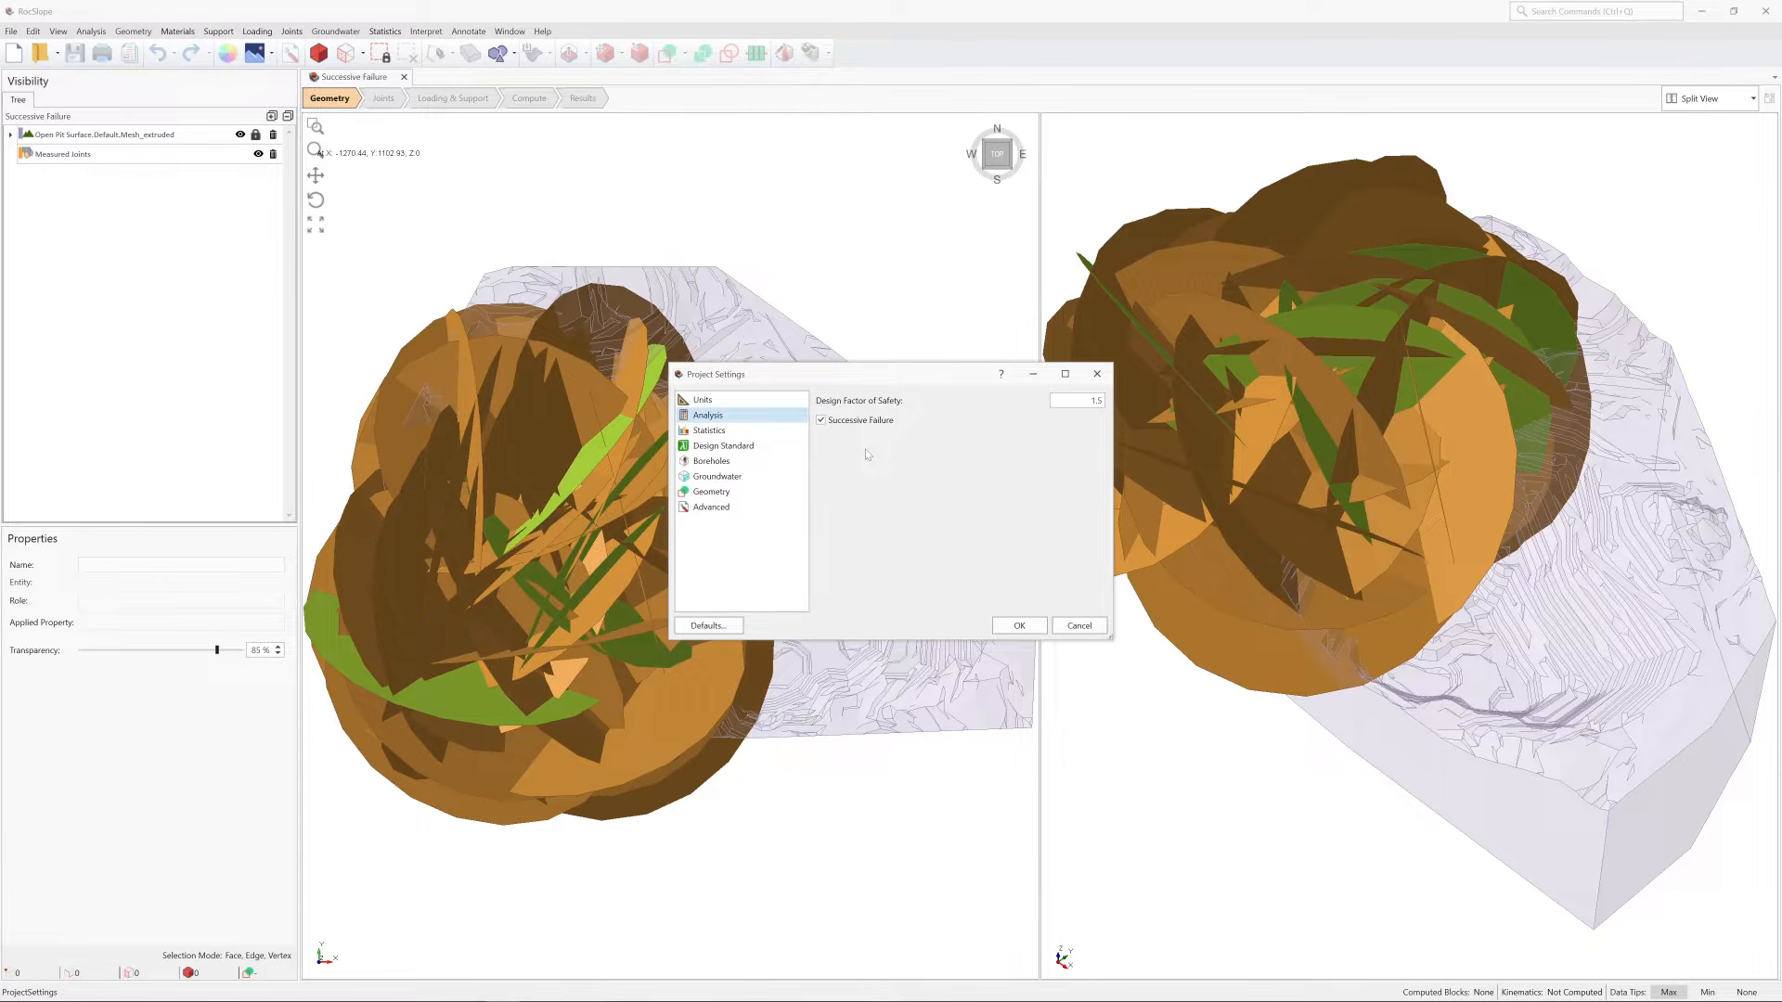
pyautogui.click(1019, 625)
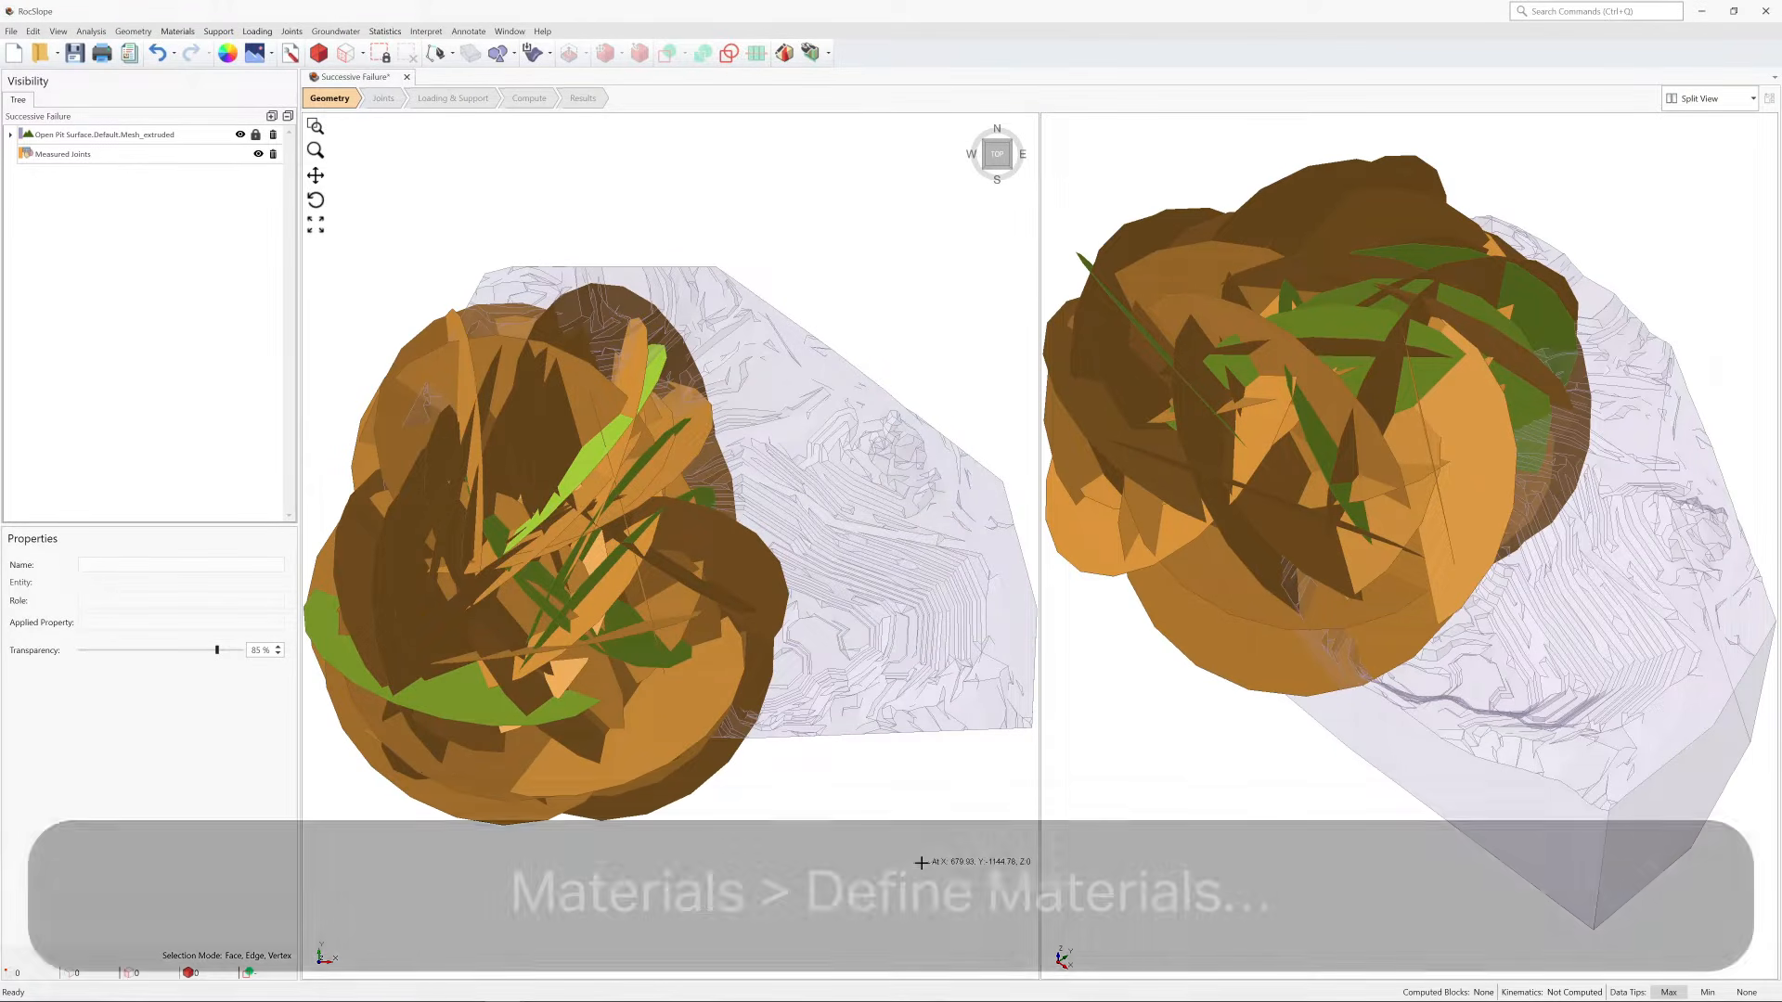
# Review the Schist material's unit weight and groundwater settings in the material definitions, and accept them.
pyautogui.click(171, 32)
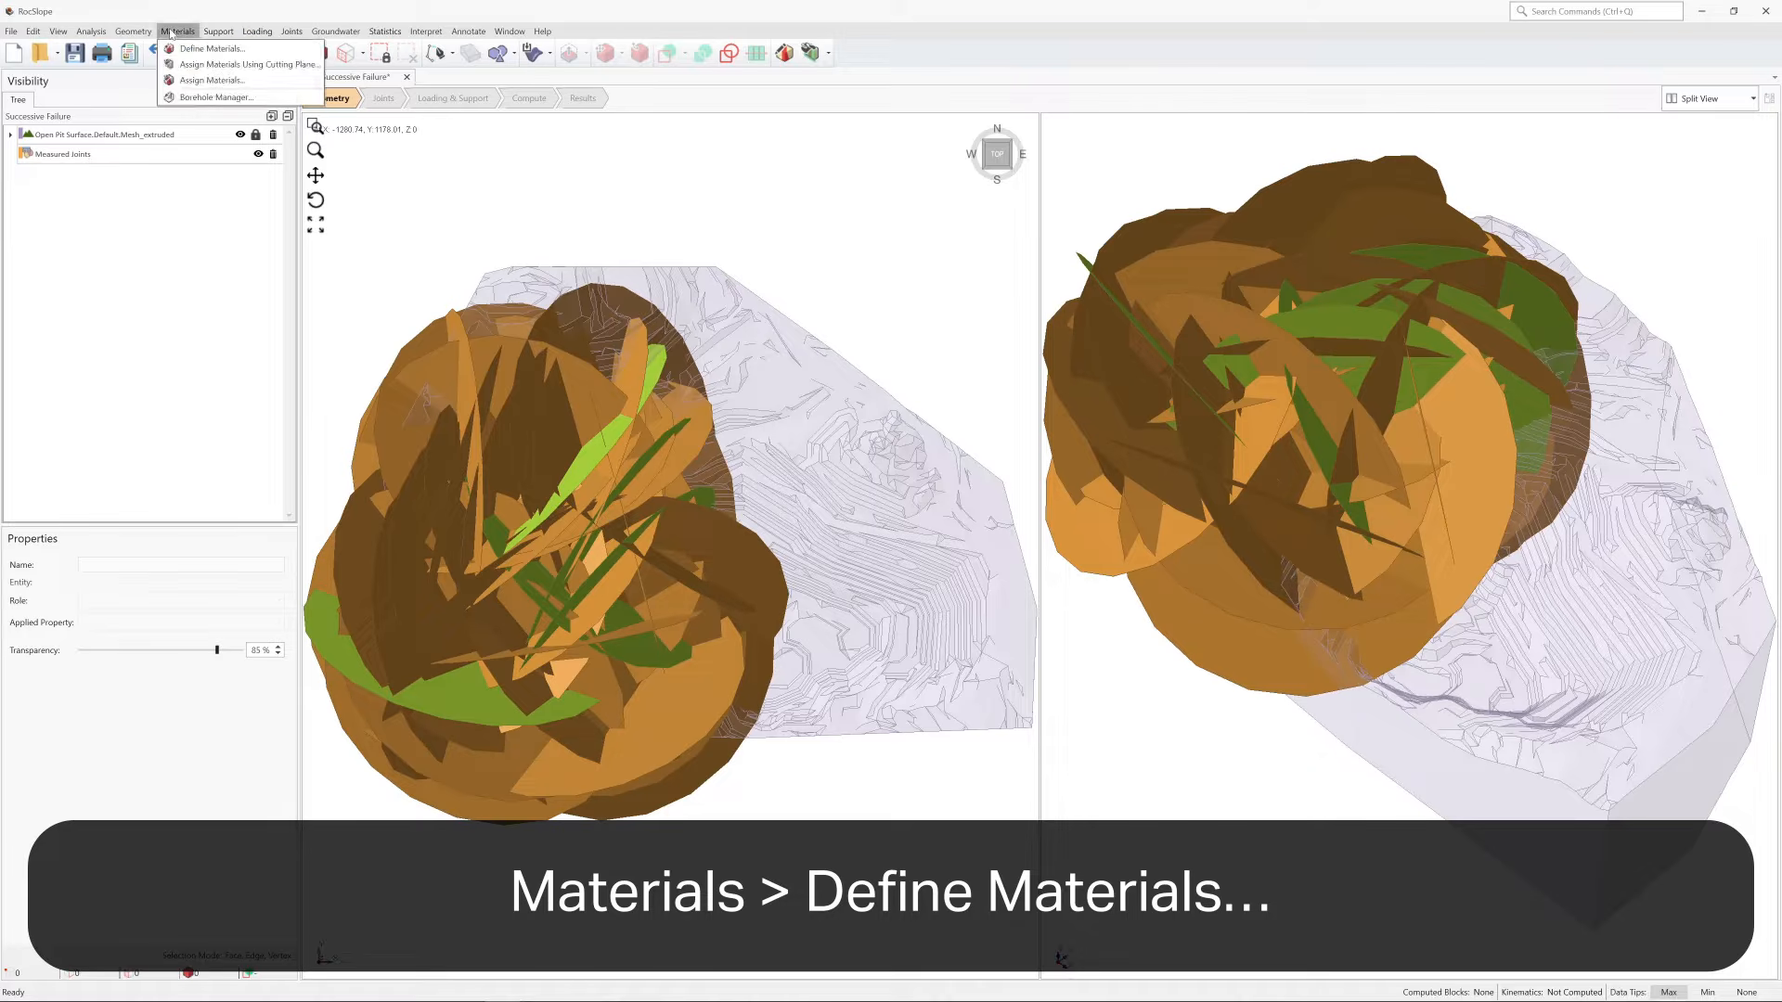
pyautogui.click(188, 48)
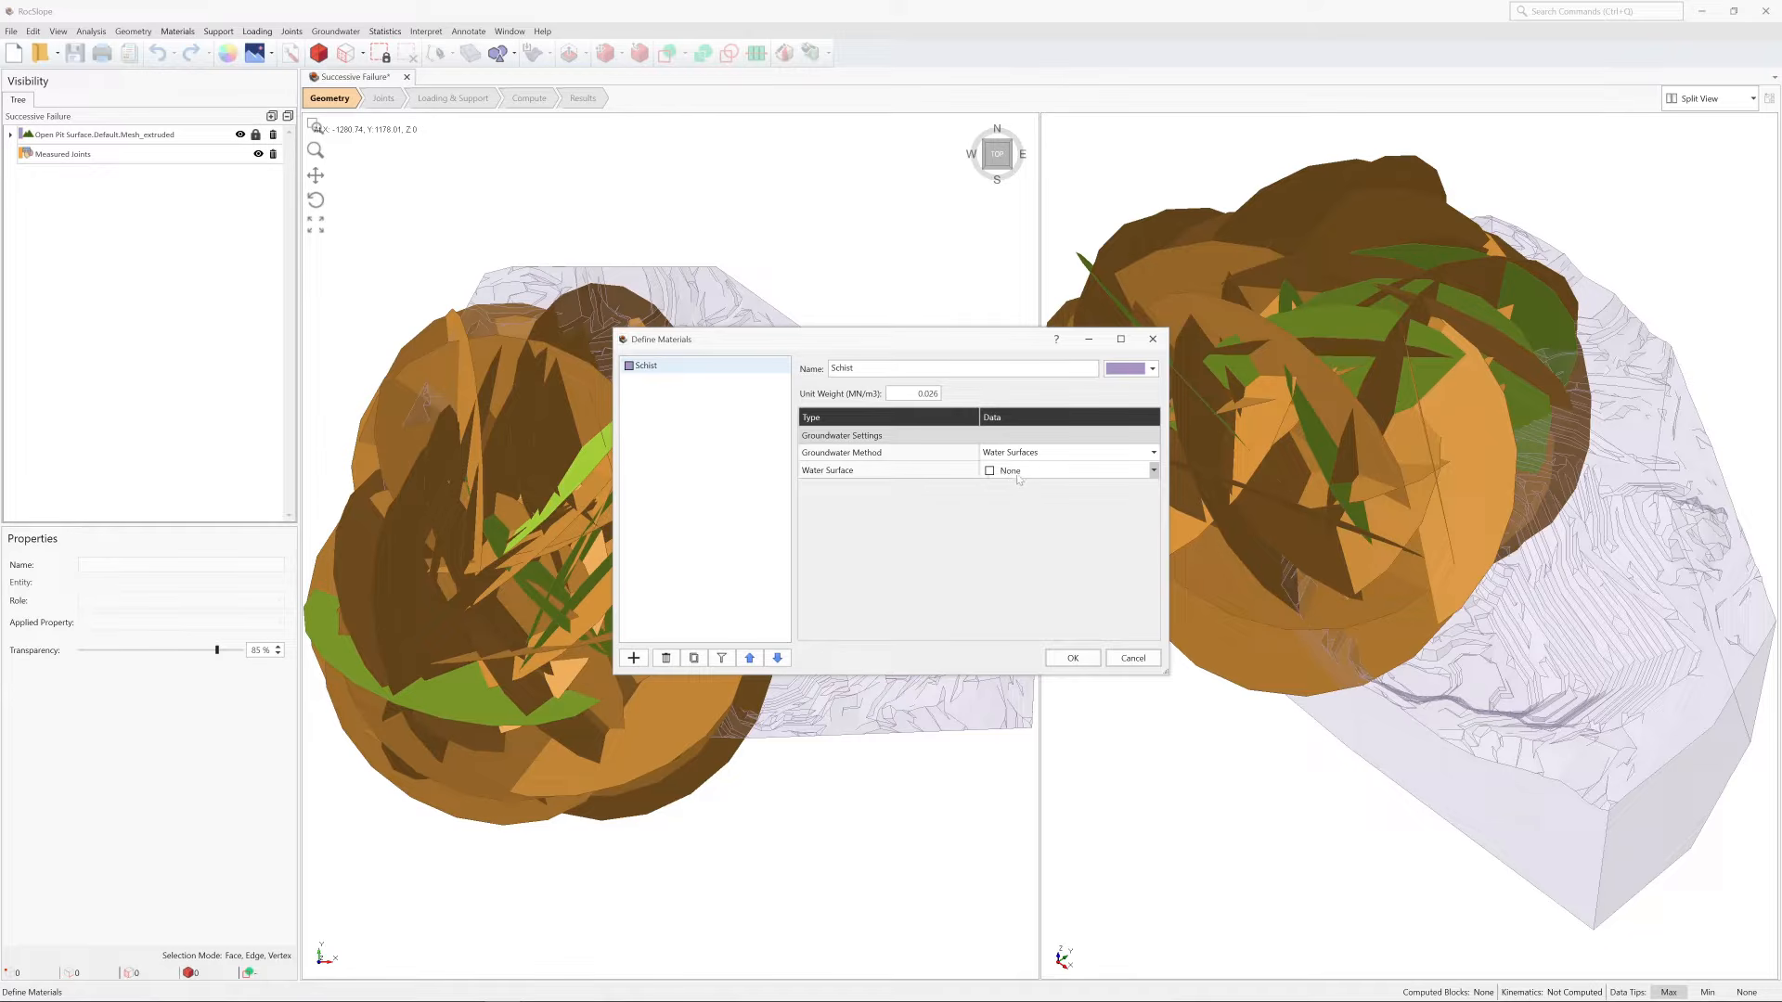
pyautogui.click(1072, 659)
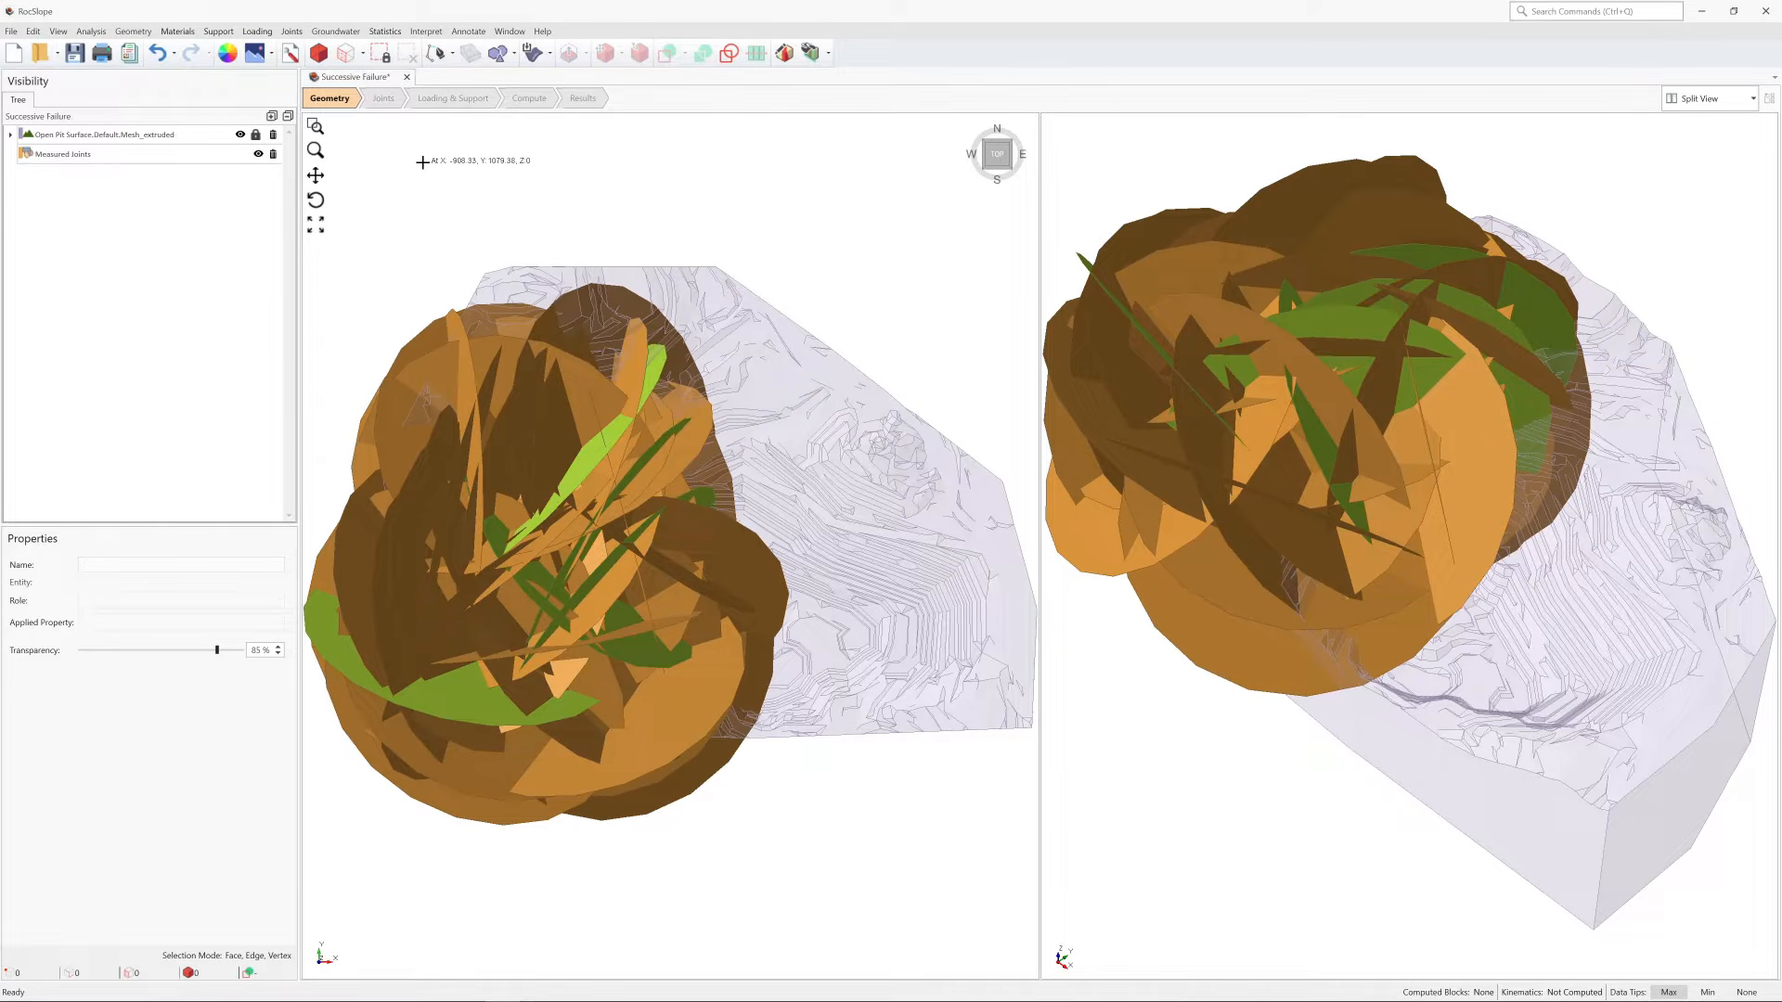
# Review the strength and water parameters of the Smooth and Rough joint properties, and accept them.
pyautogui.click(291, 30)
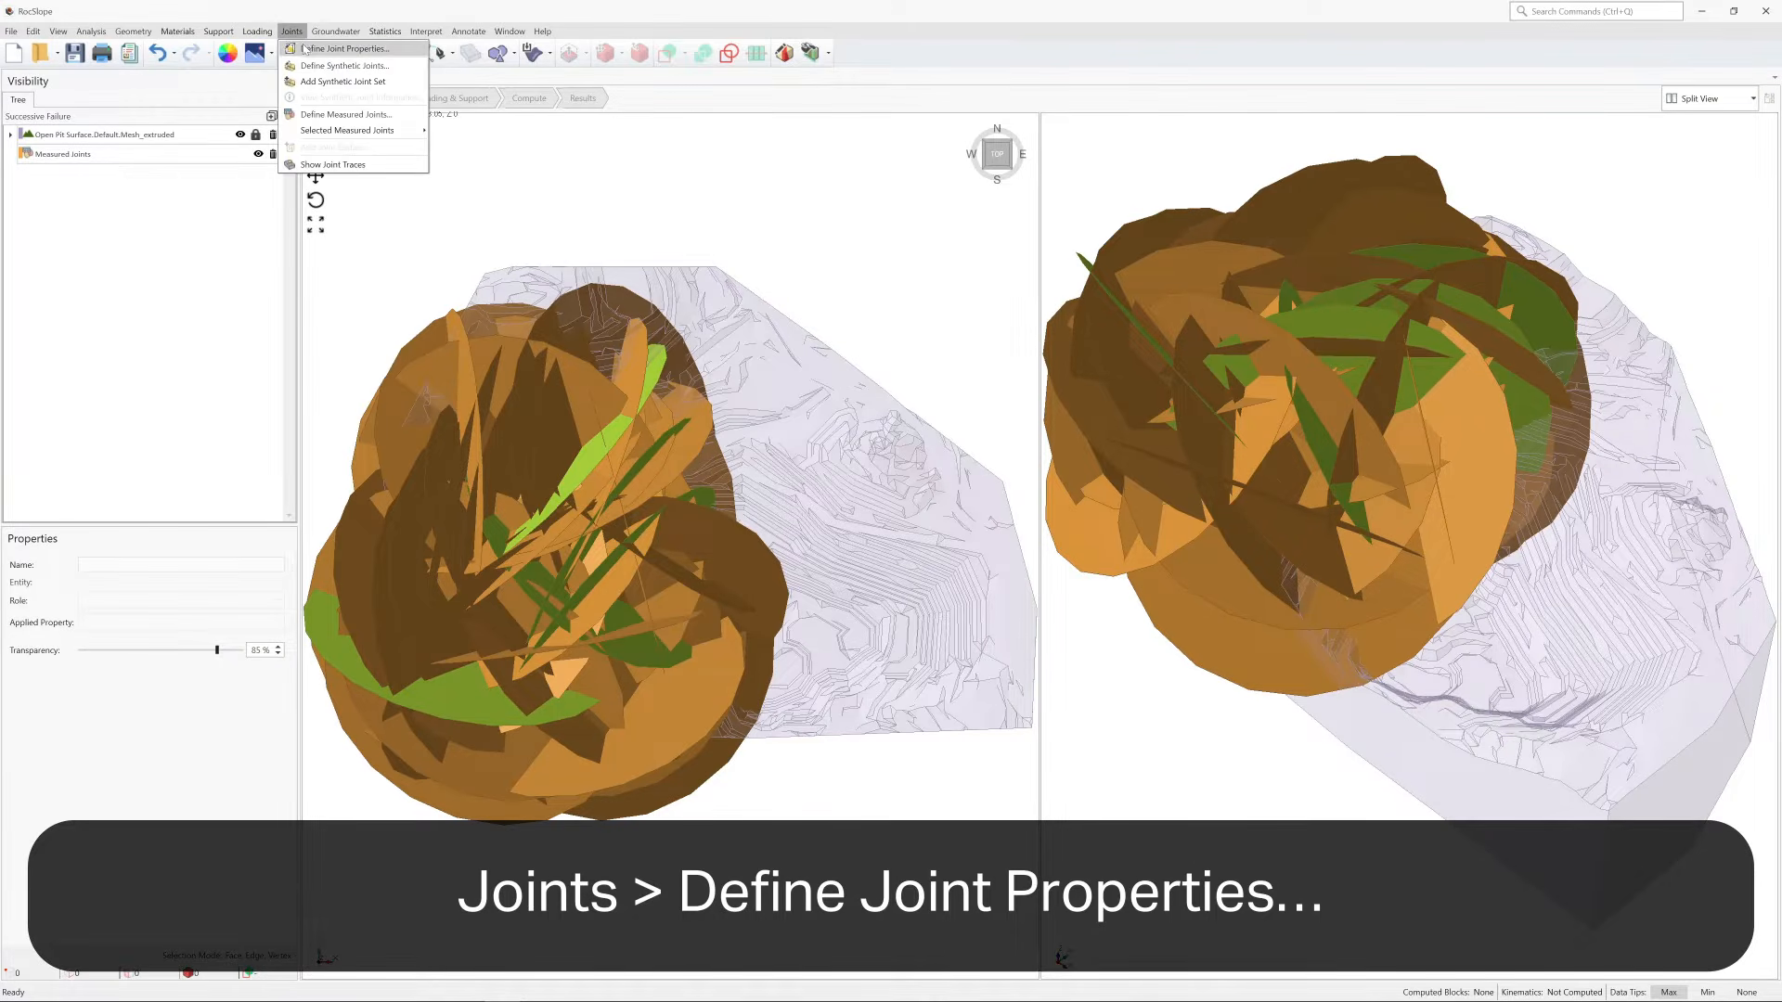
pyautogui.click(304, 44)
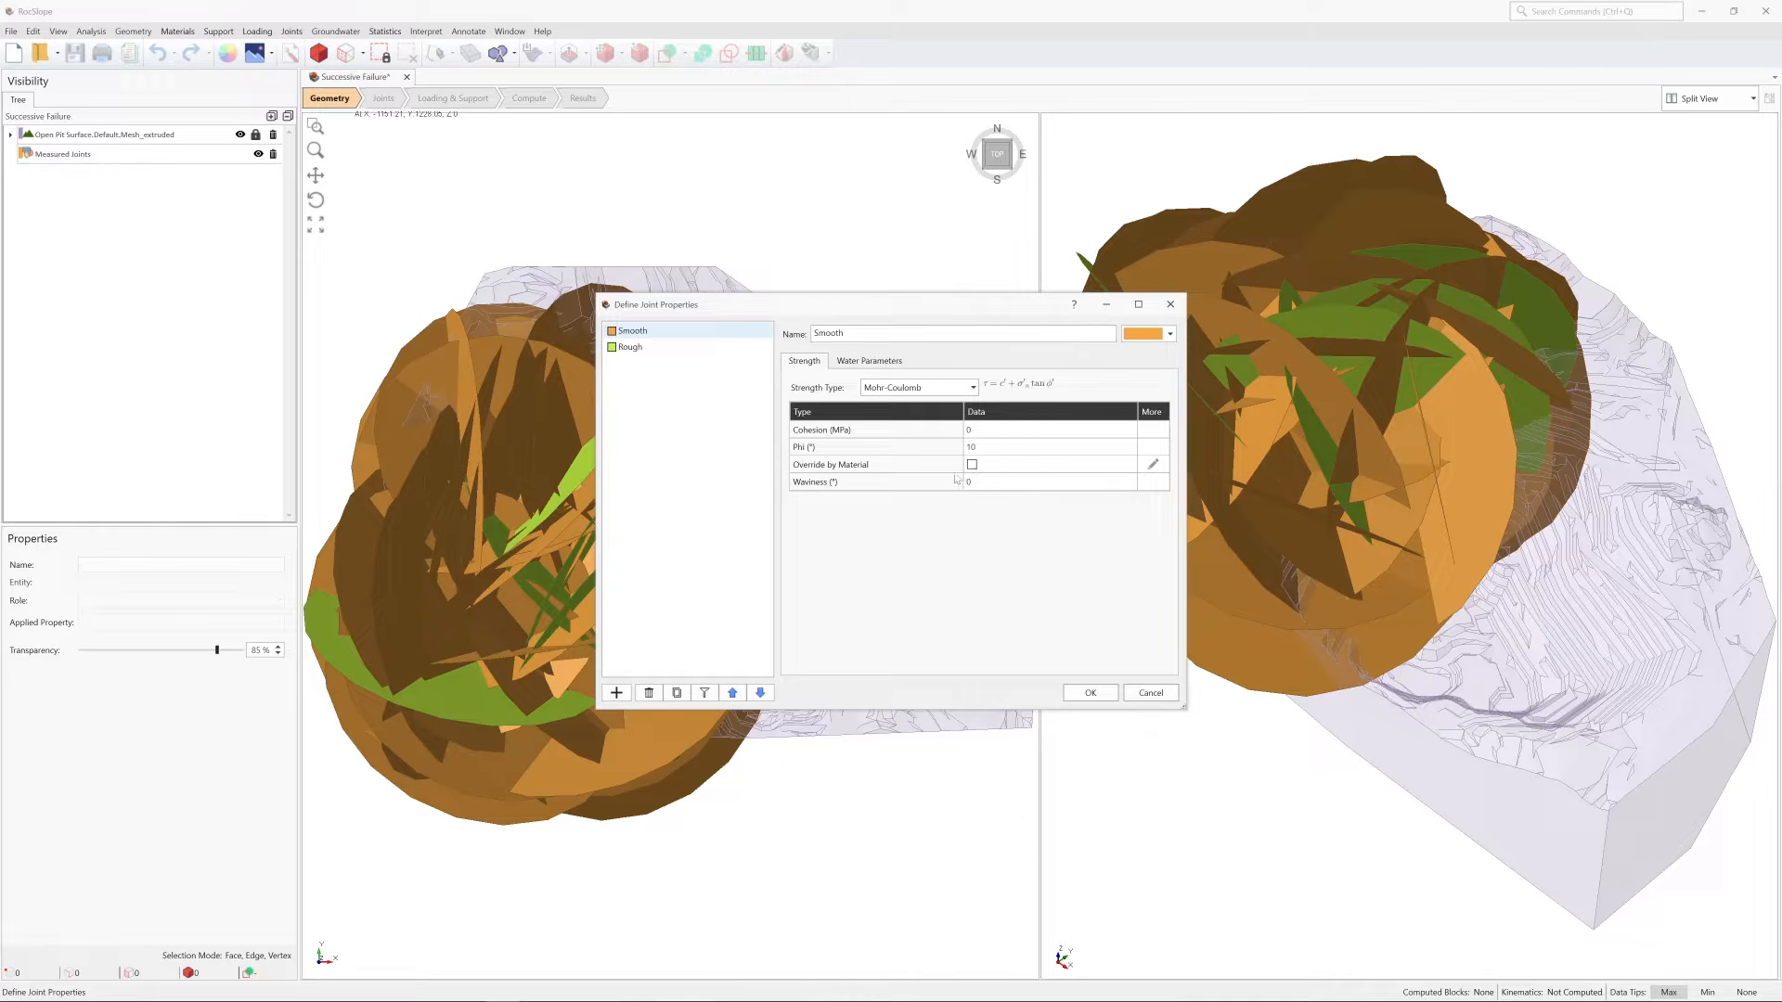
pyautogui.click(891, 363)
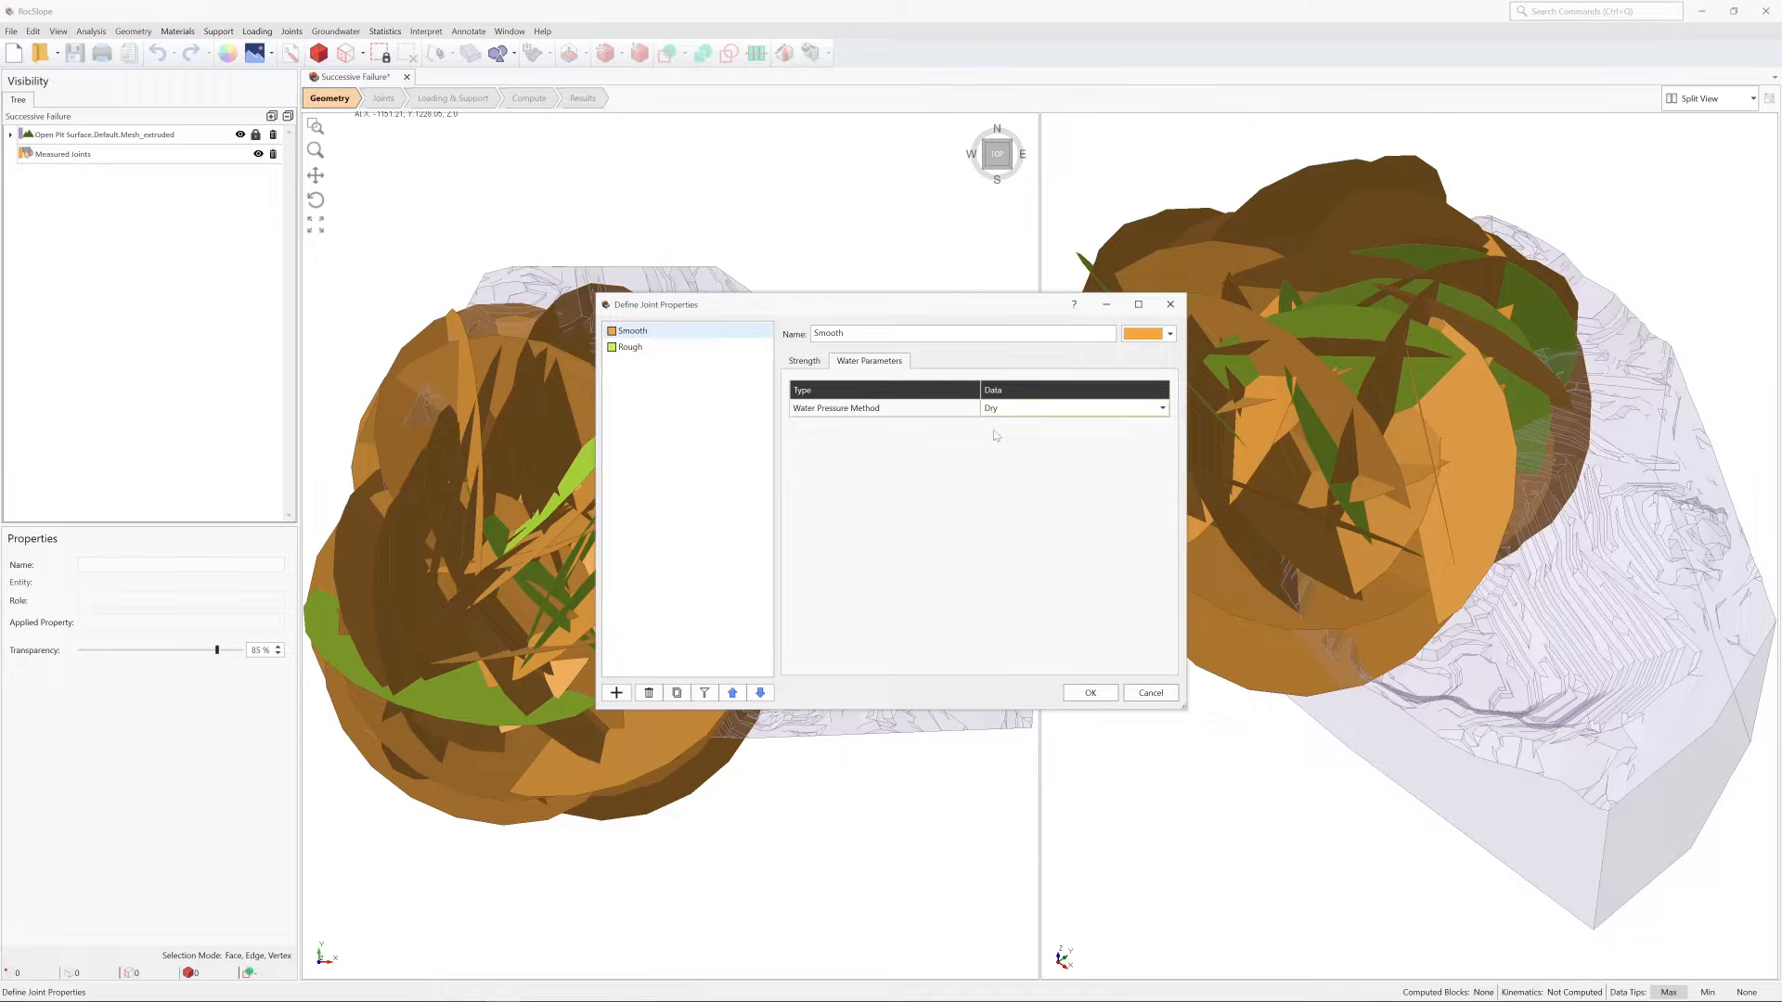
pyautogui.click(655, 348)
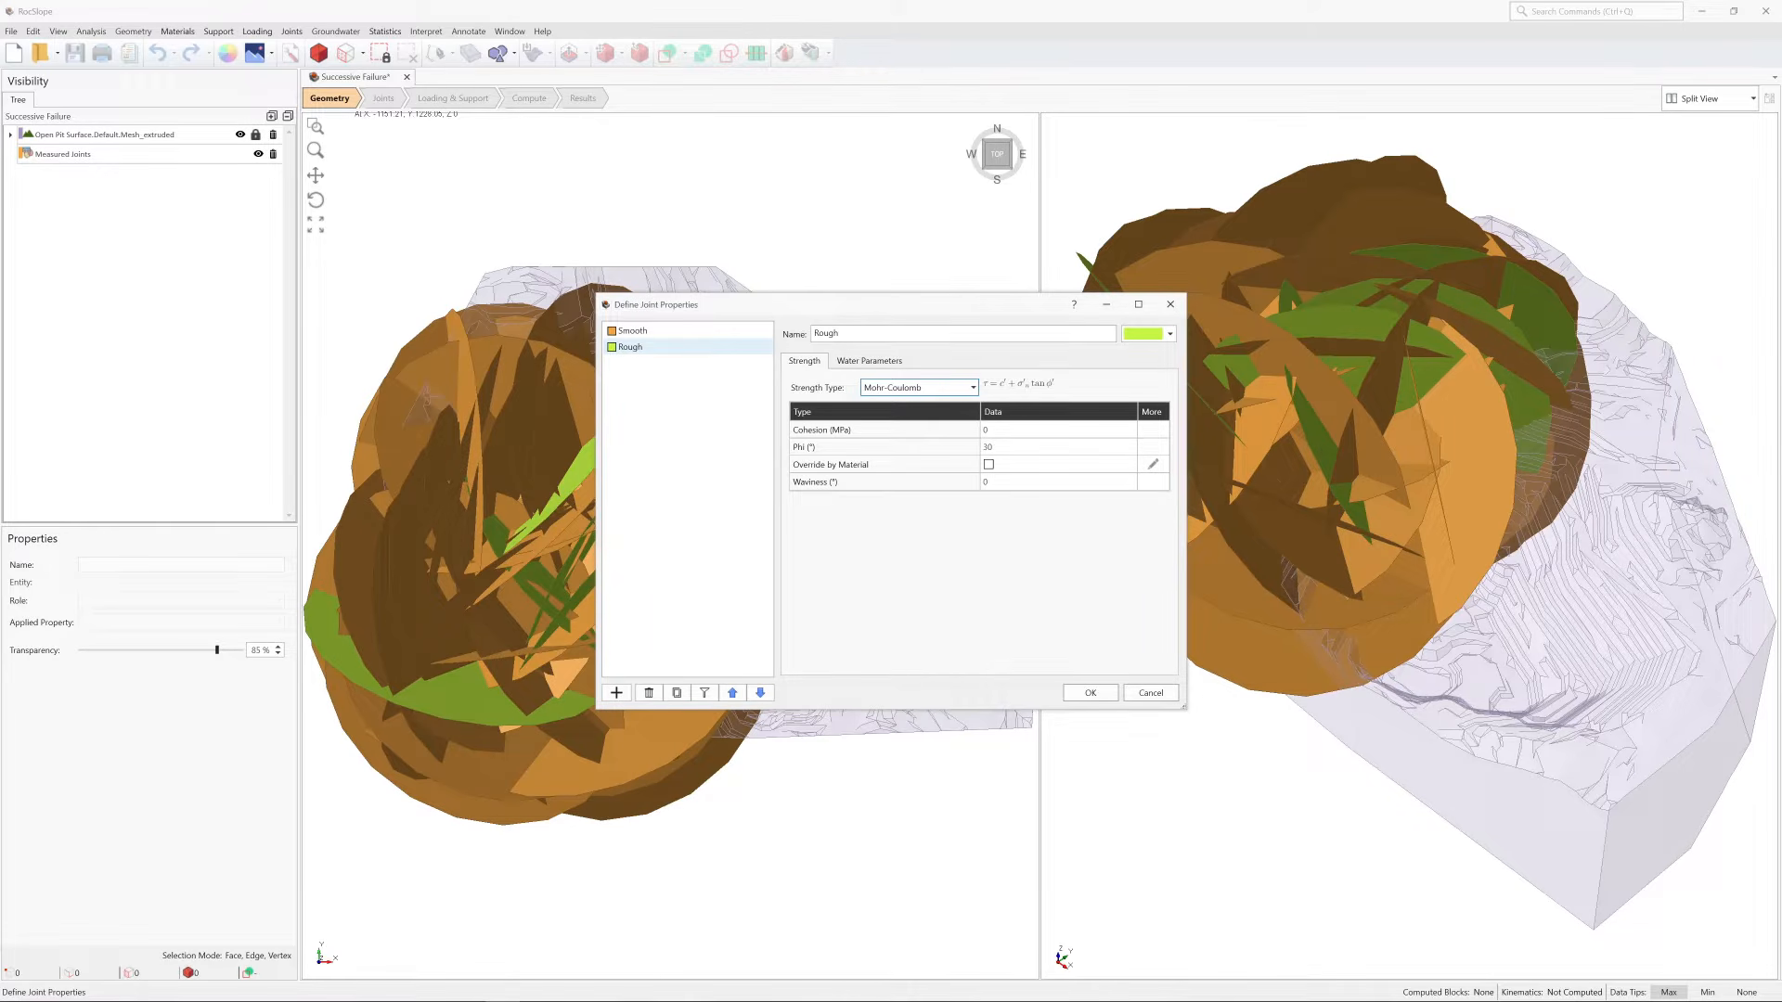
pyautogui.click(867, 362)
pyautogui.click(989, 411)
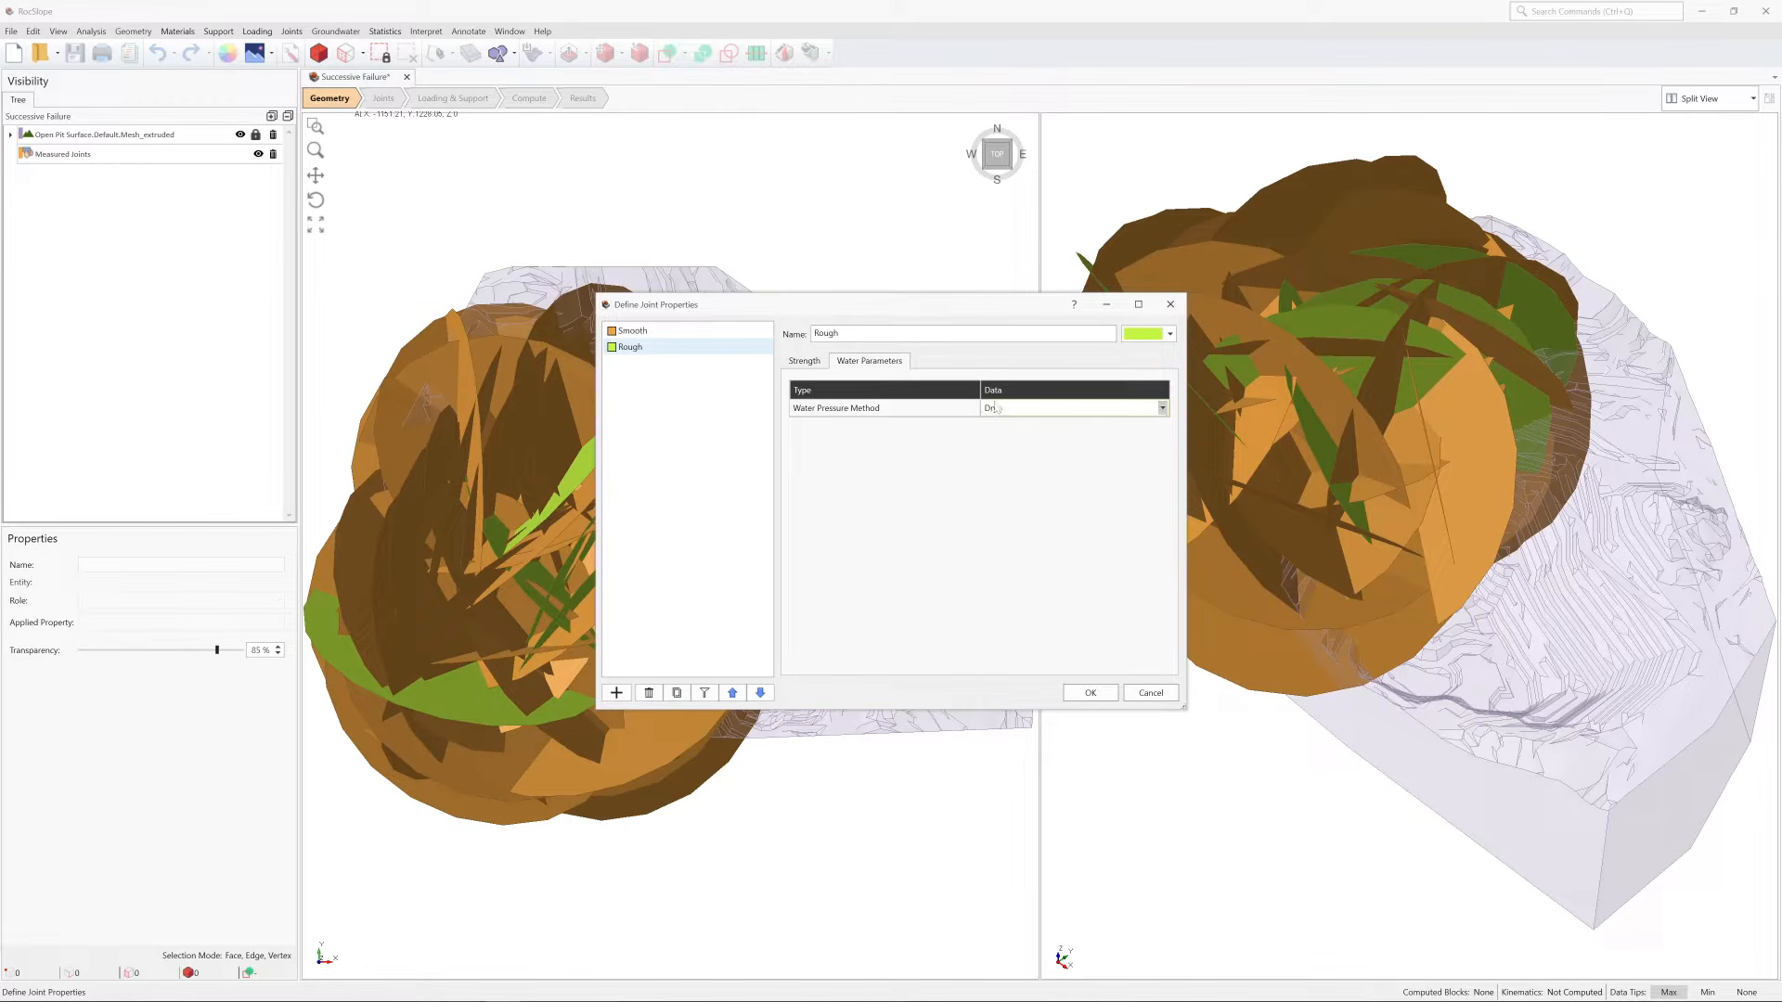
pyautogui.click(1090, 693)
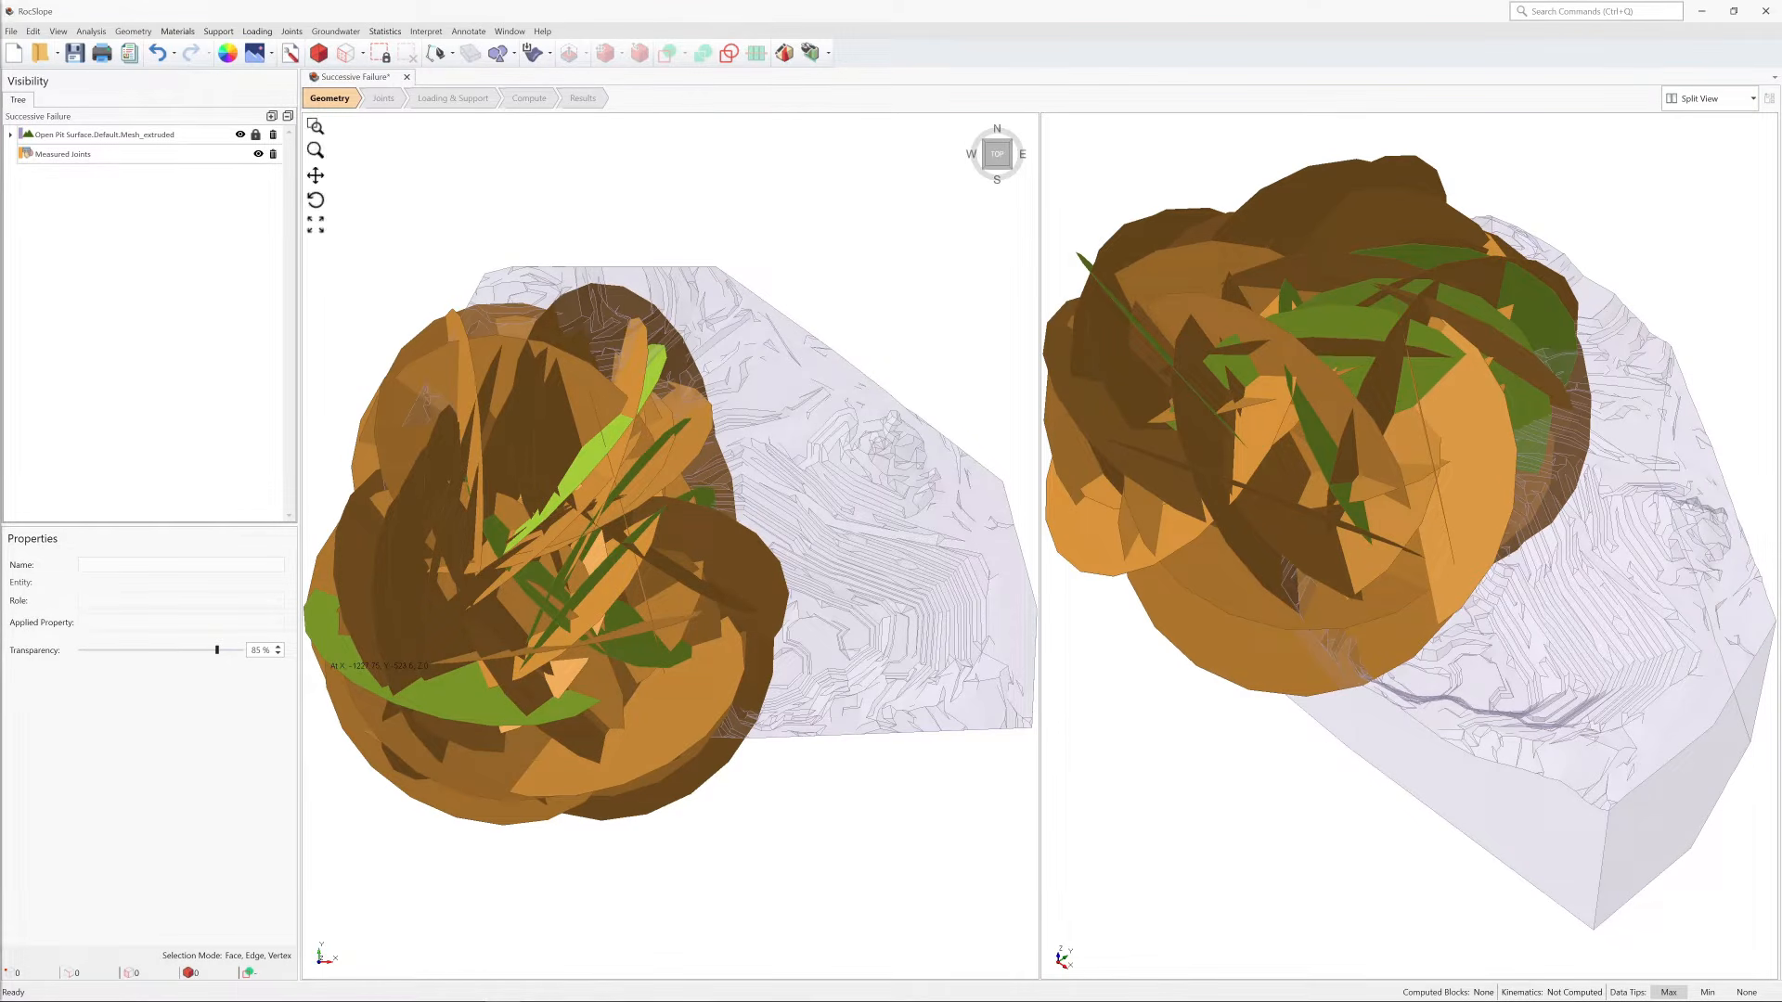
# Examine the full table of measured joints with their orientations, locations, radii and assigned joint properties, and accept it.
pyautogui.click(292, 30)
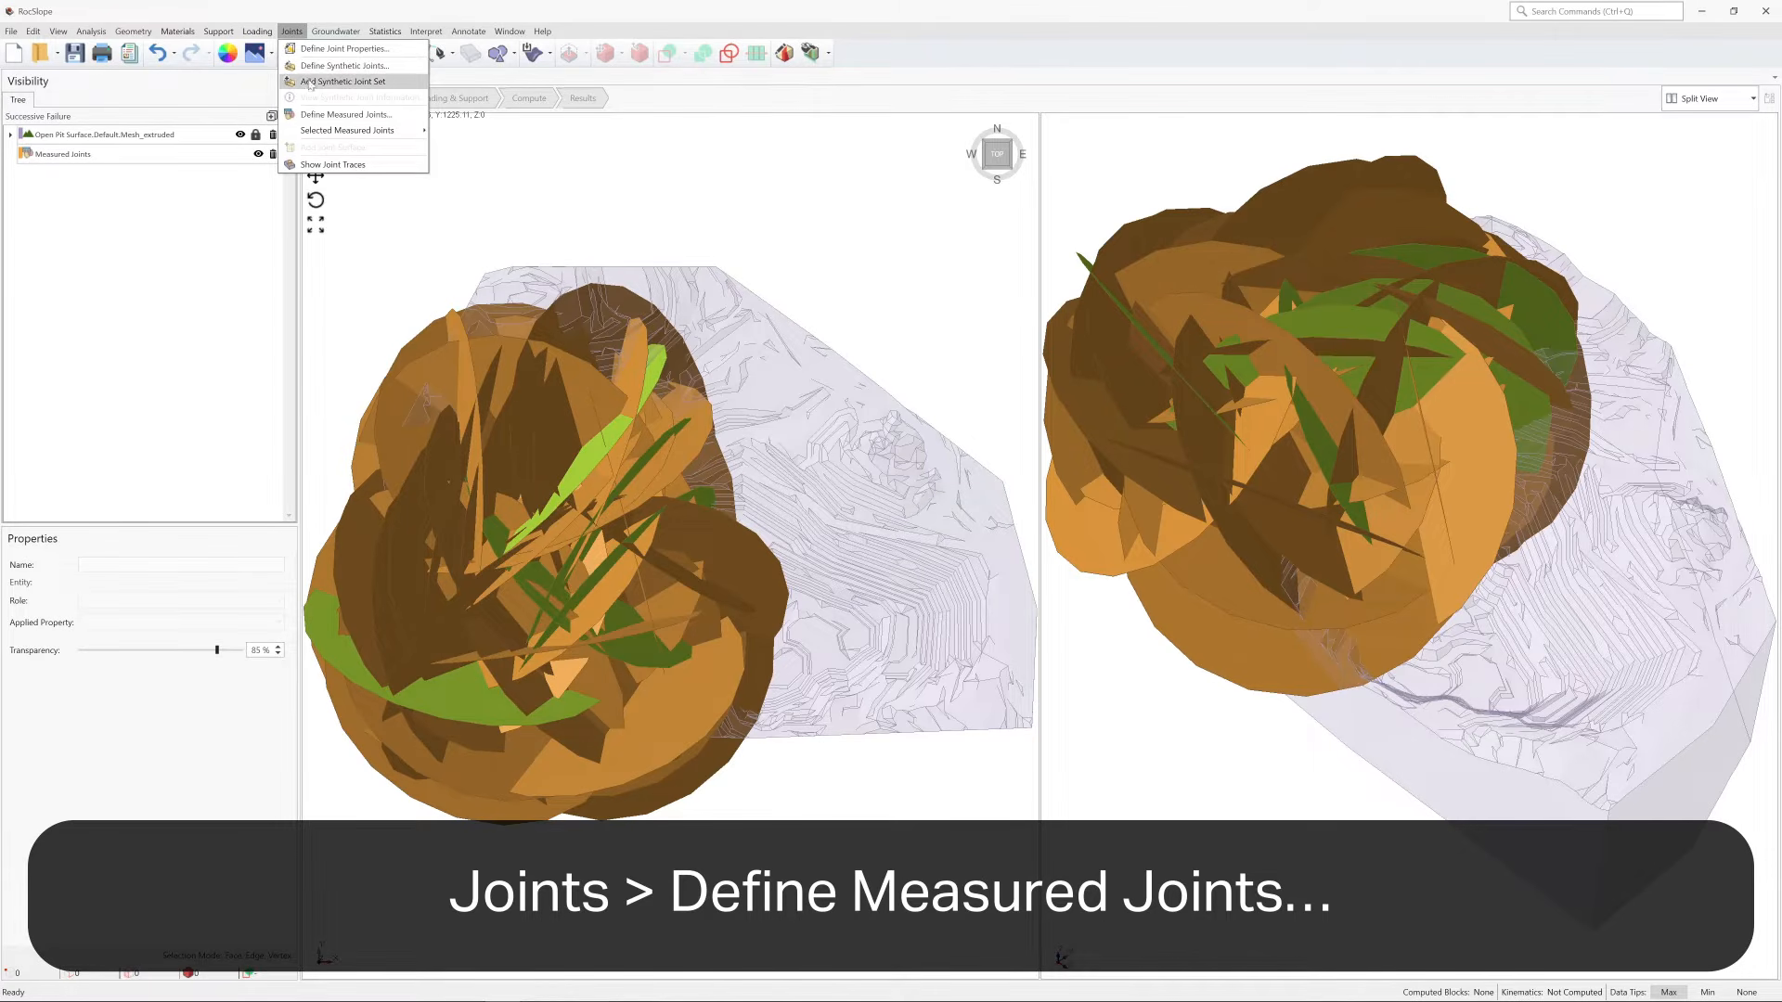
pyautogui.click(381, 116)
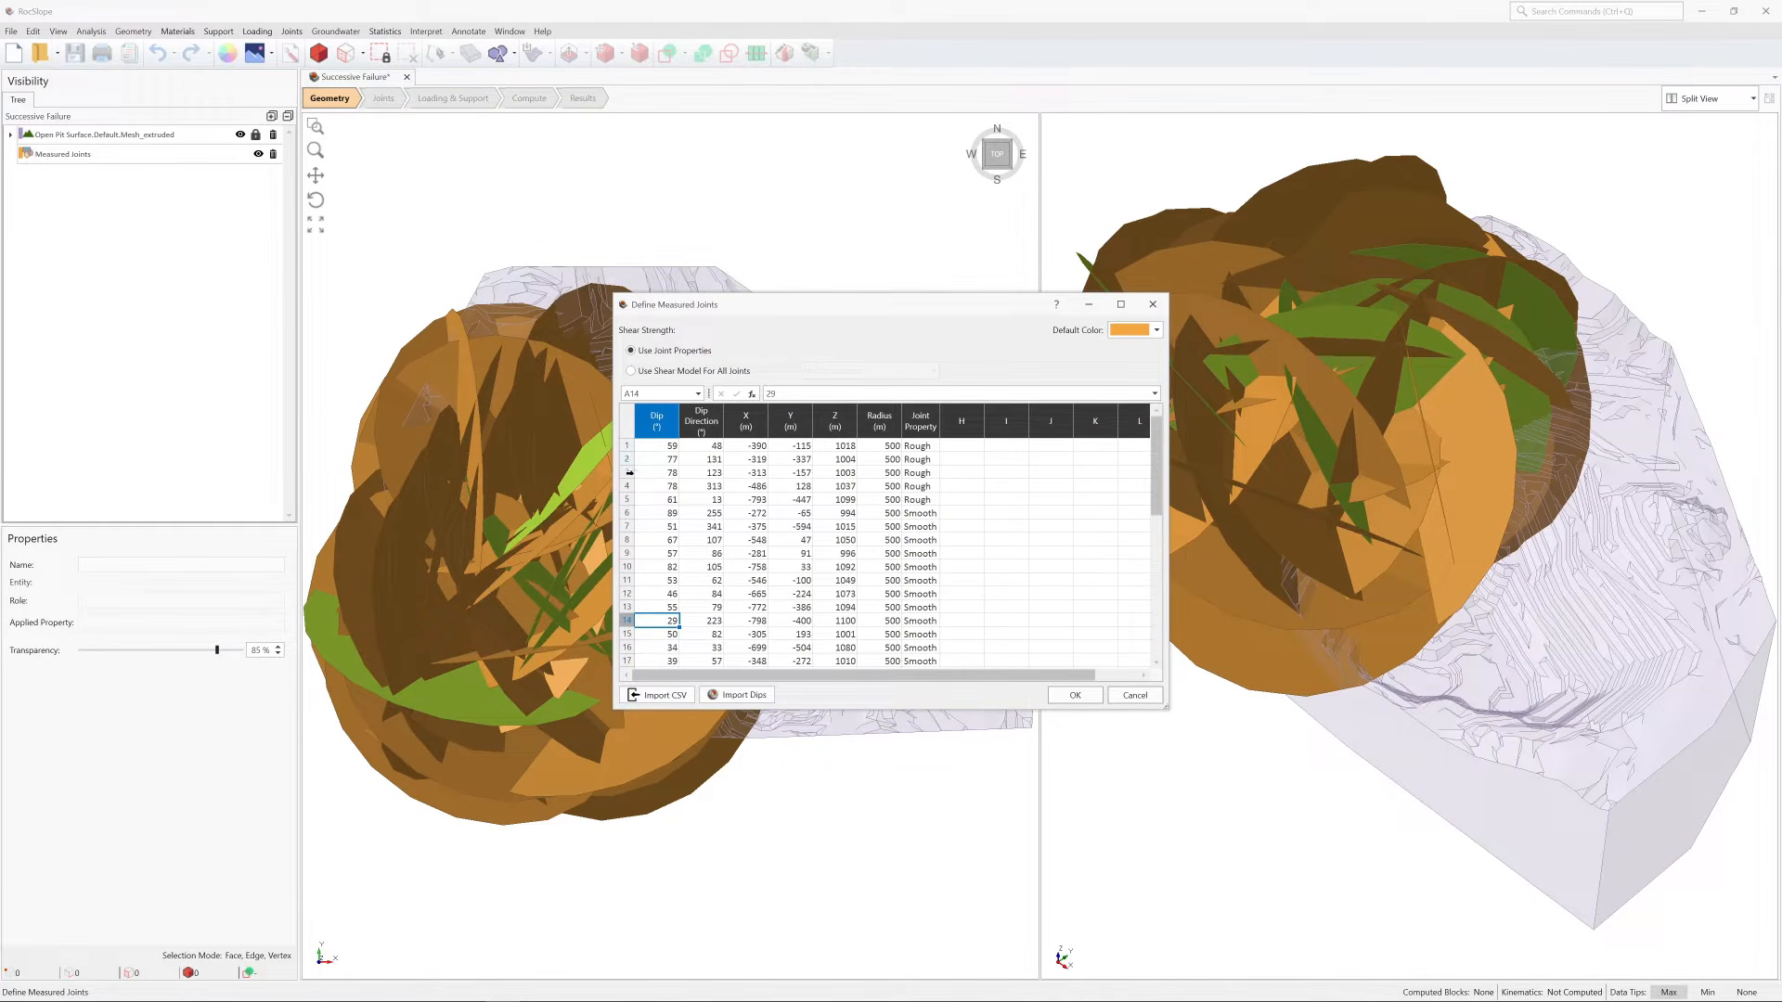
pyautogui.scroll(-9, 621, 659)
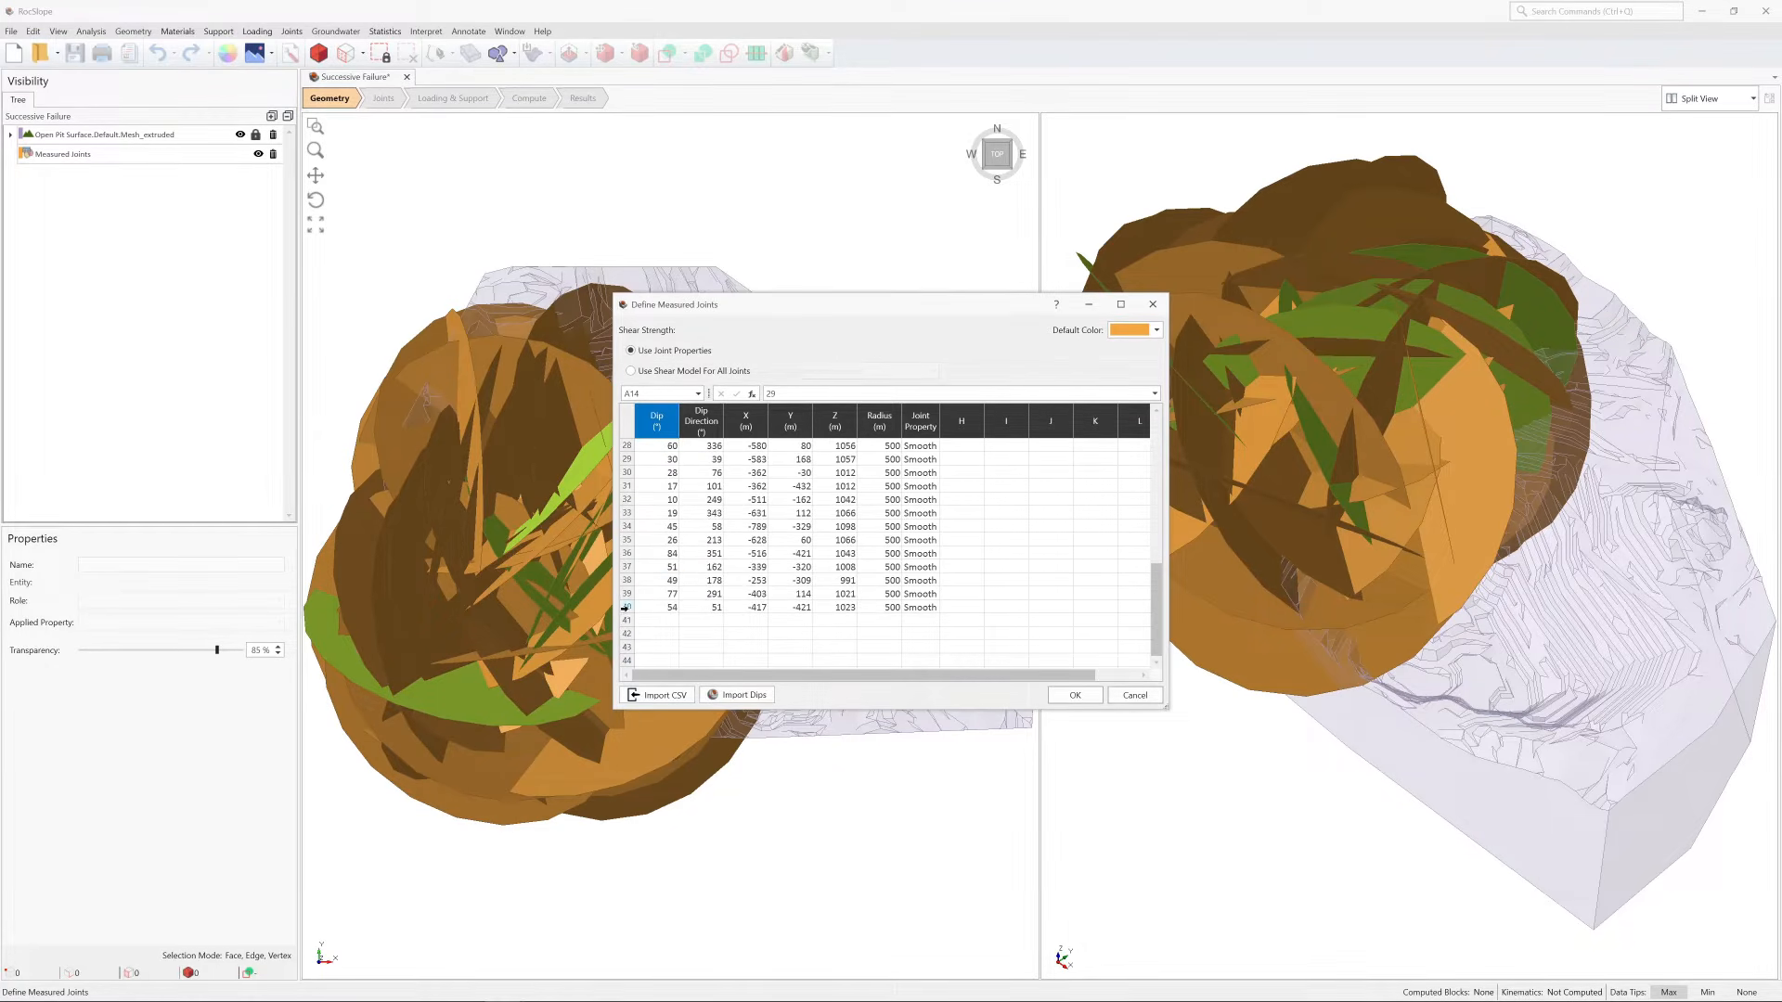
pyautogui.scroll(9, 624, 607)
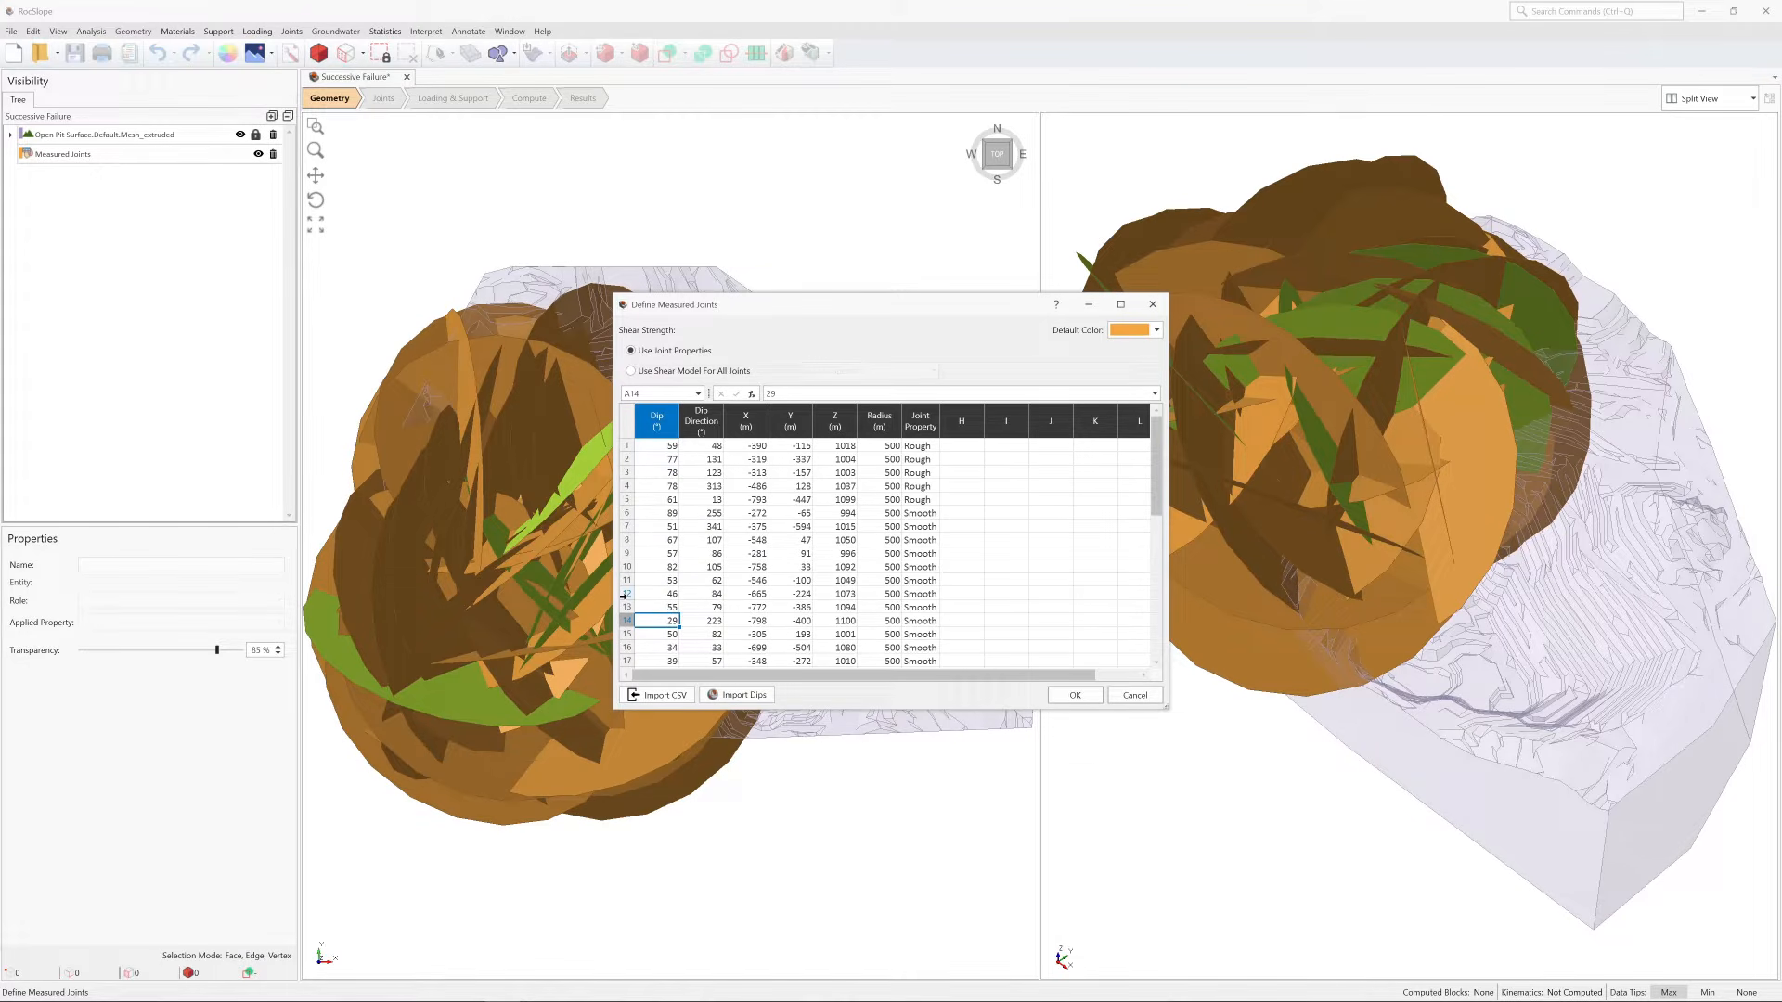
pyautogui.click(1074, 696)
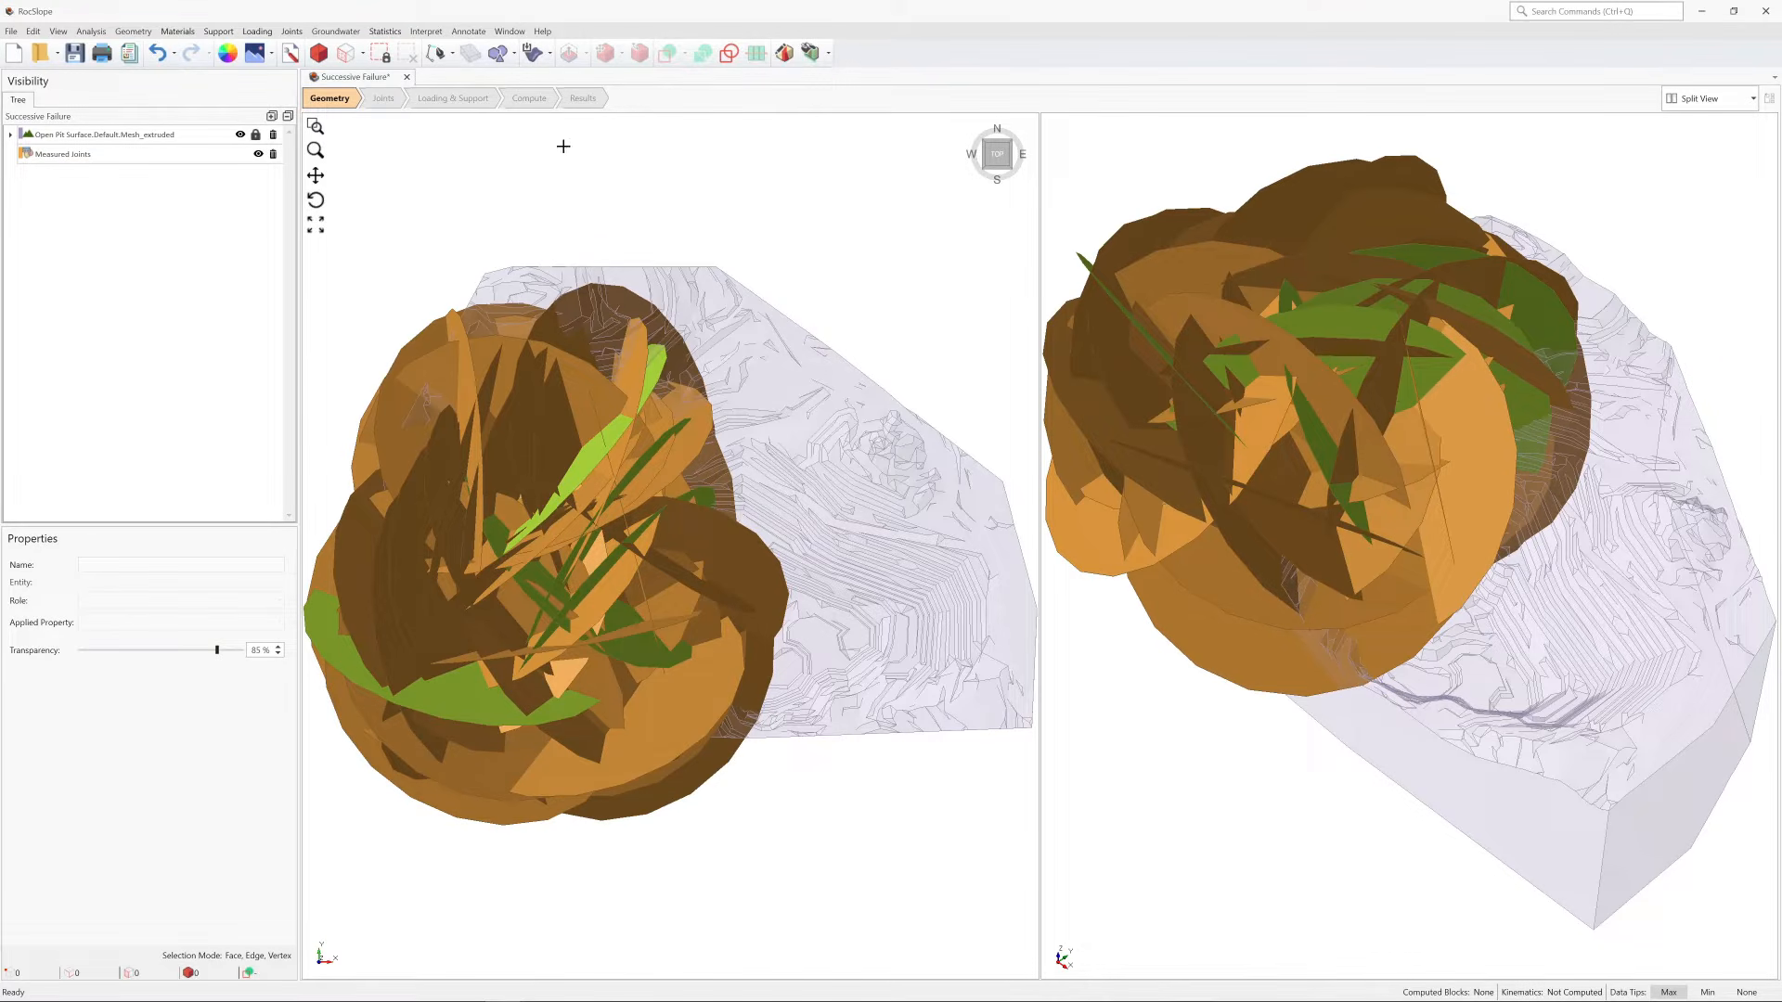
# Compute the model's blocks and their kinematics in the Compute stage of the workflow.
pyautogui.click(531, 100)
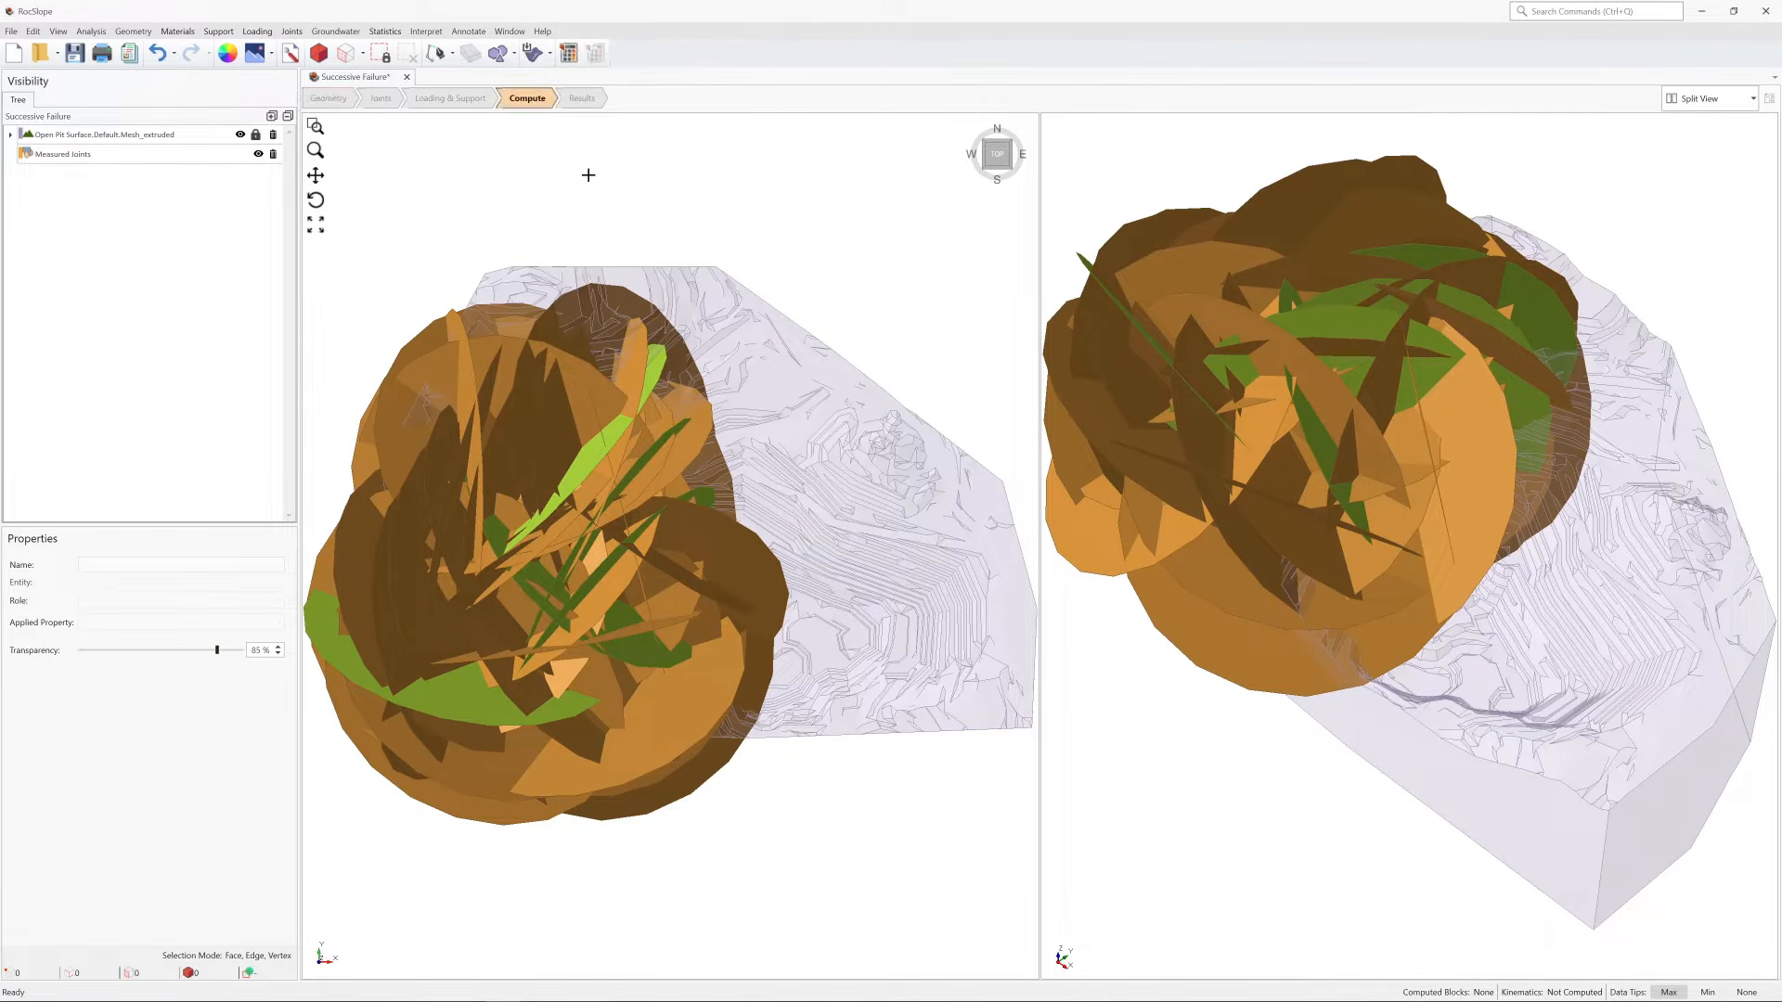
pyautogui.click(91, 31)
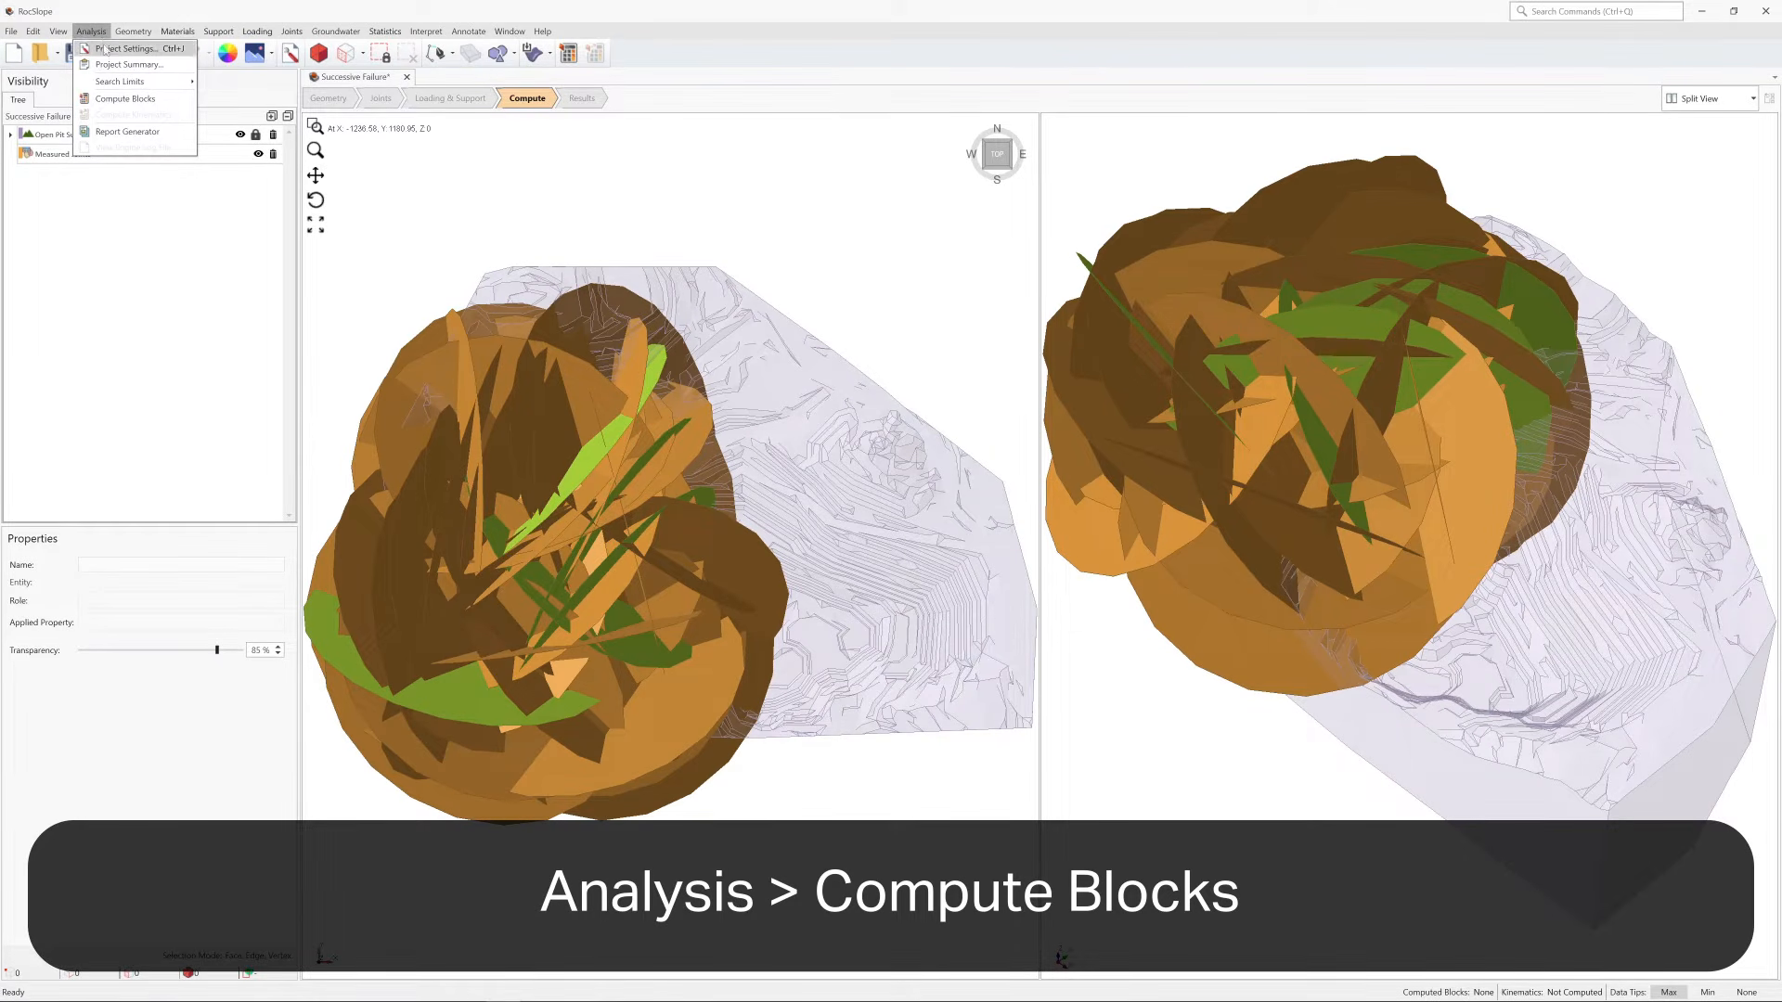
pyautogui.click(126, 98)
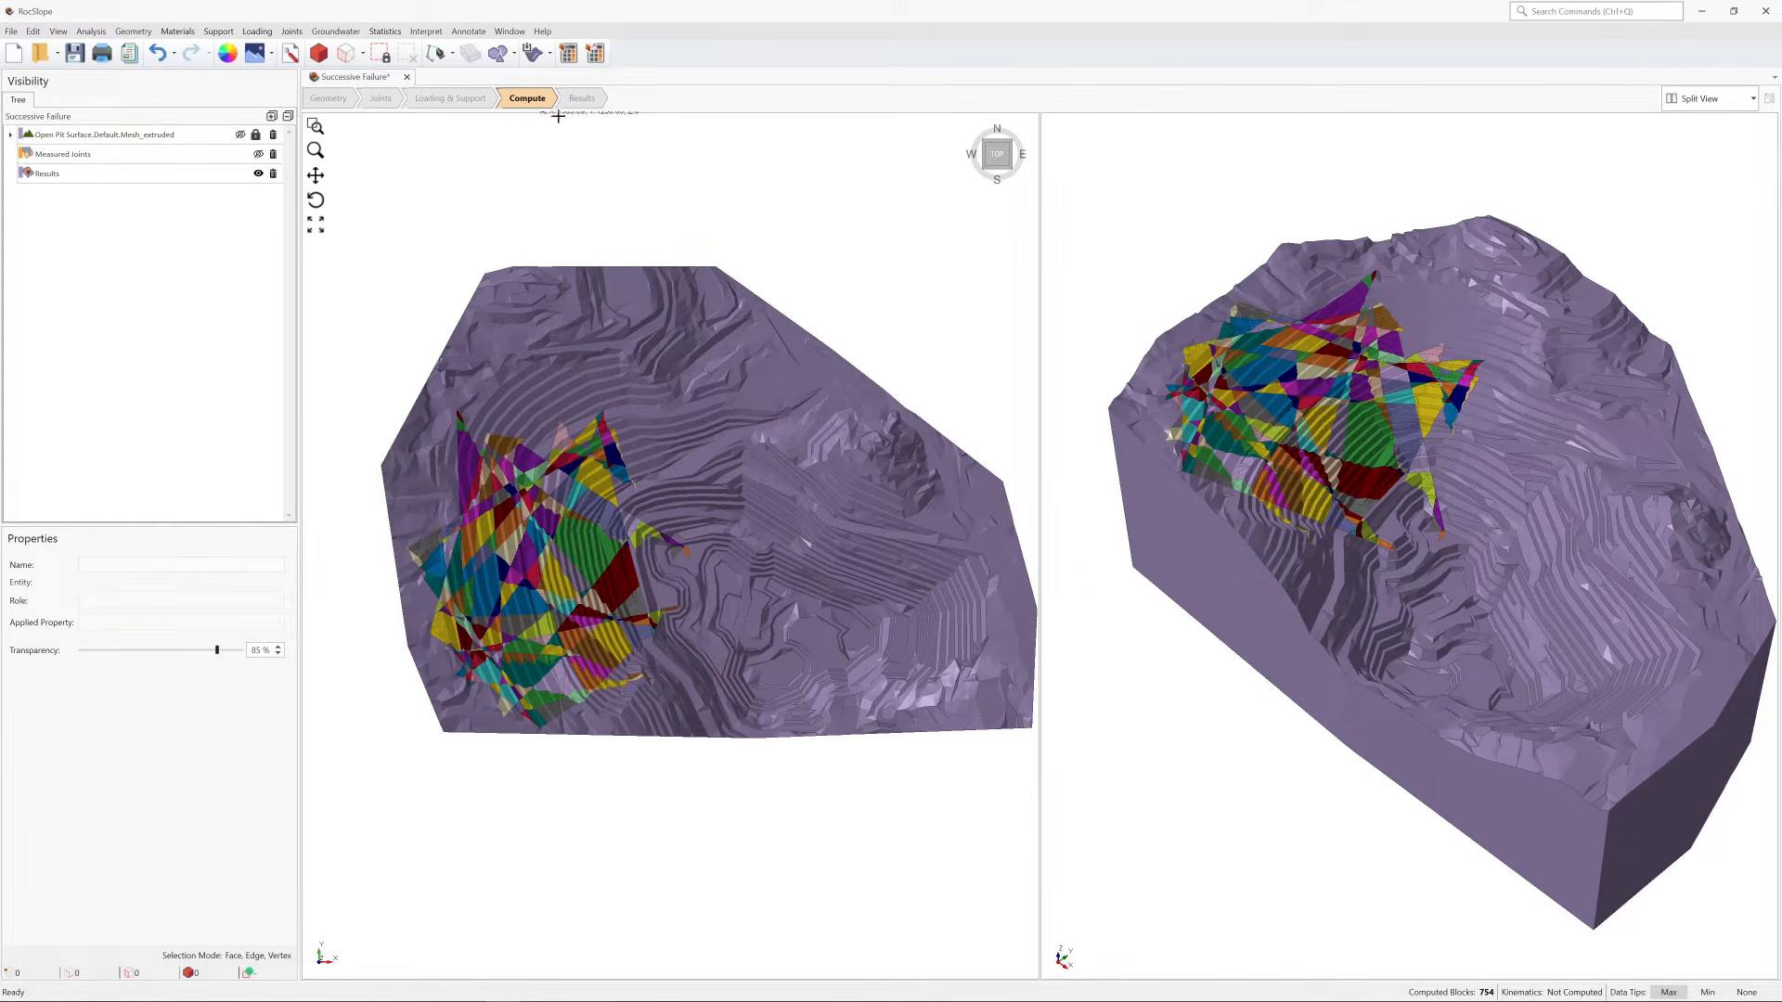
pyautogui.click(93, 33)
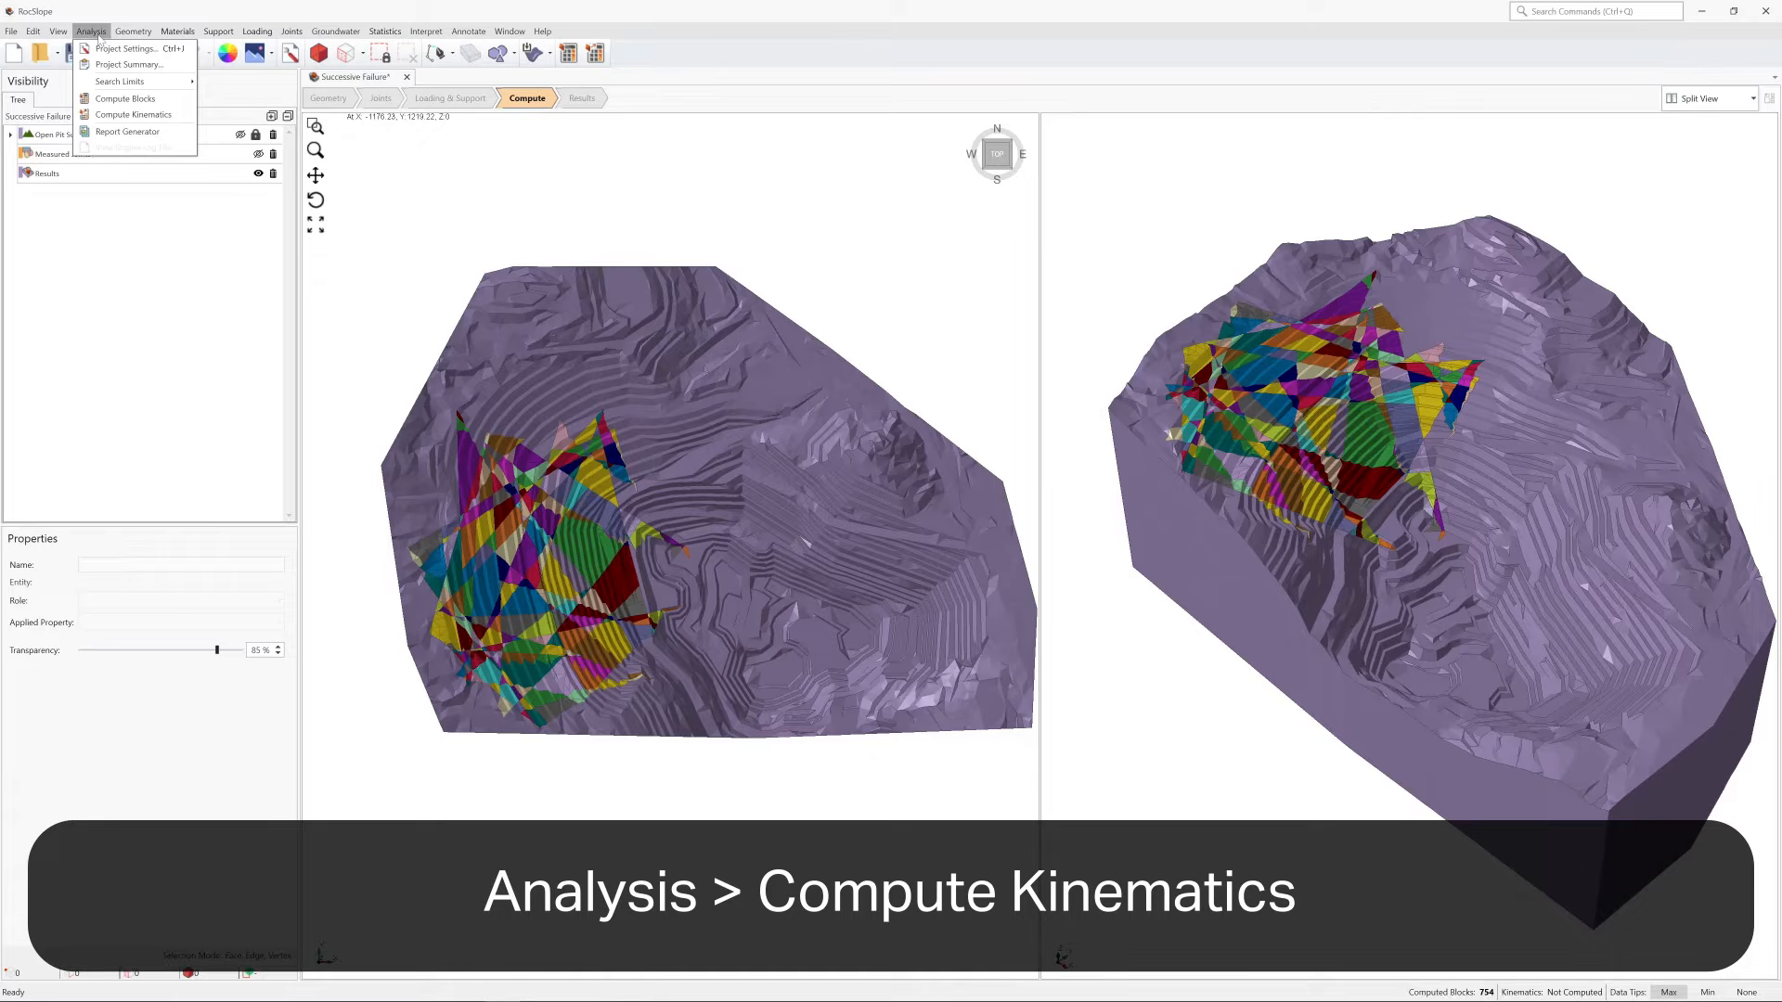
pyautogui.click(171, 115)
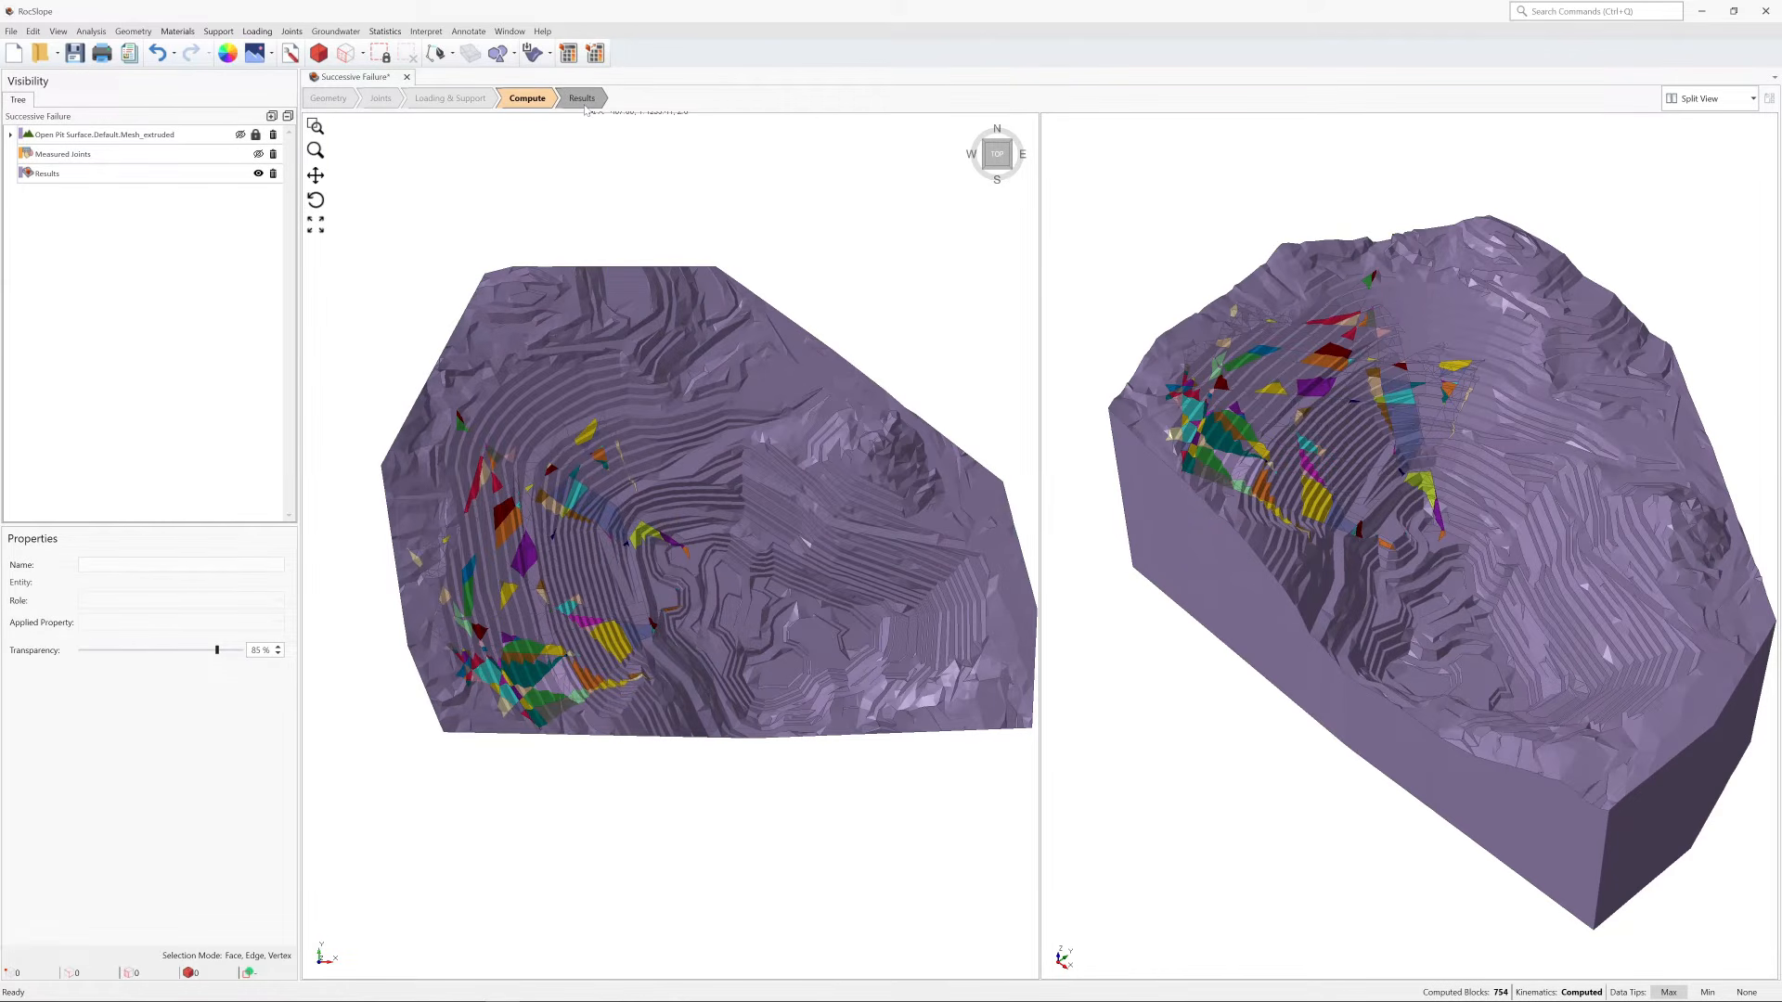
# Display the block information table for the computed results and zoom the views to all blocks.
pyautogui.click(582, 99)
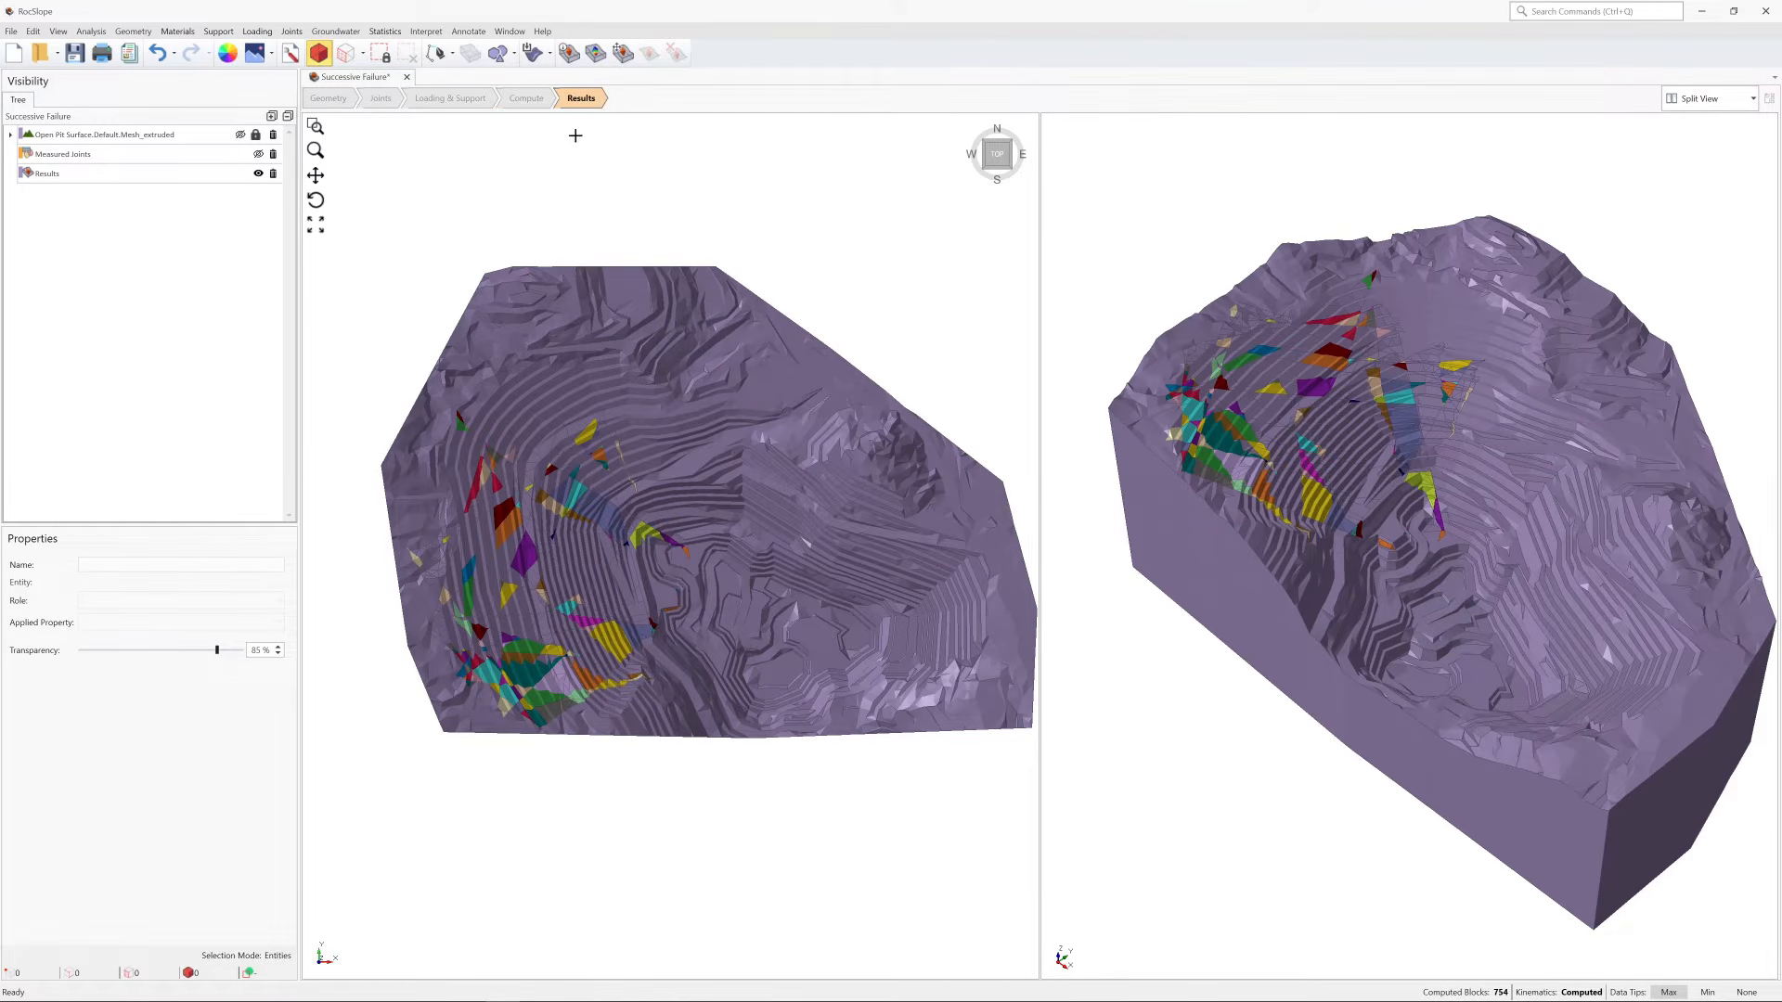
pyautogui.click(426, 32)
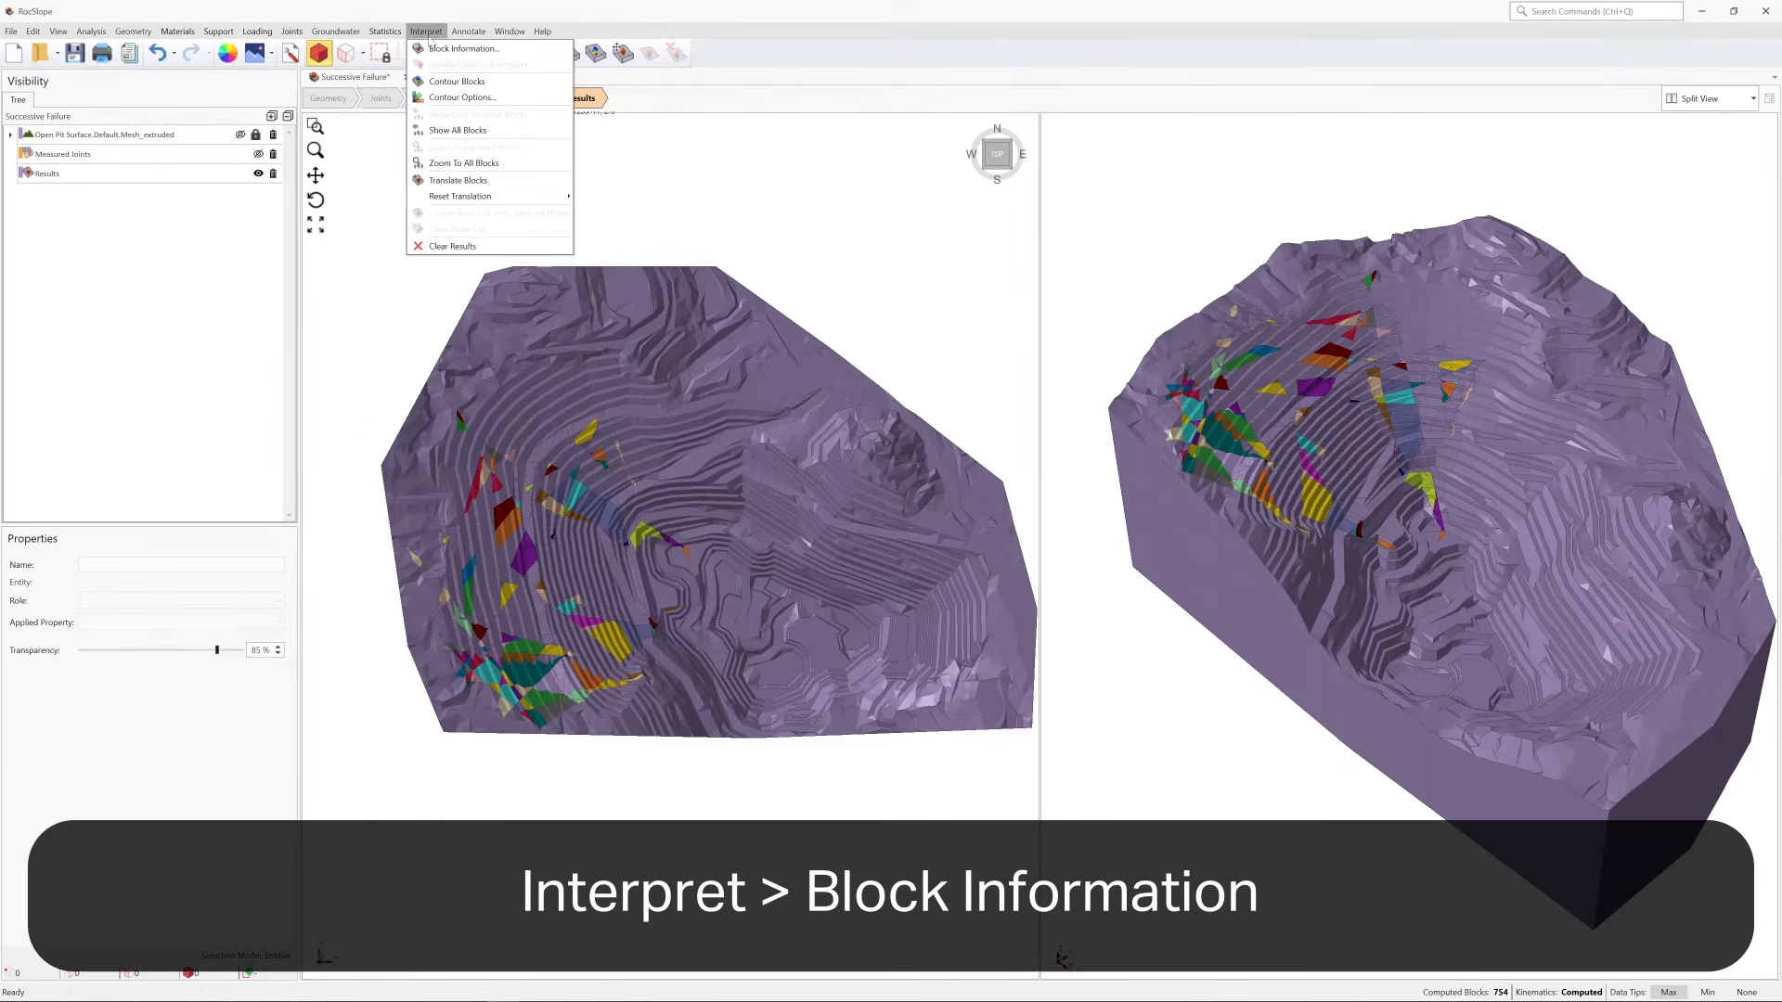
pyautogui.click(461, 48)
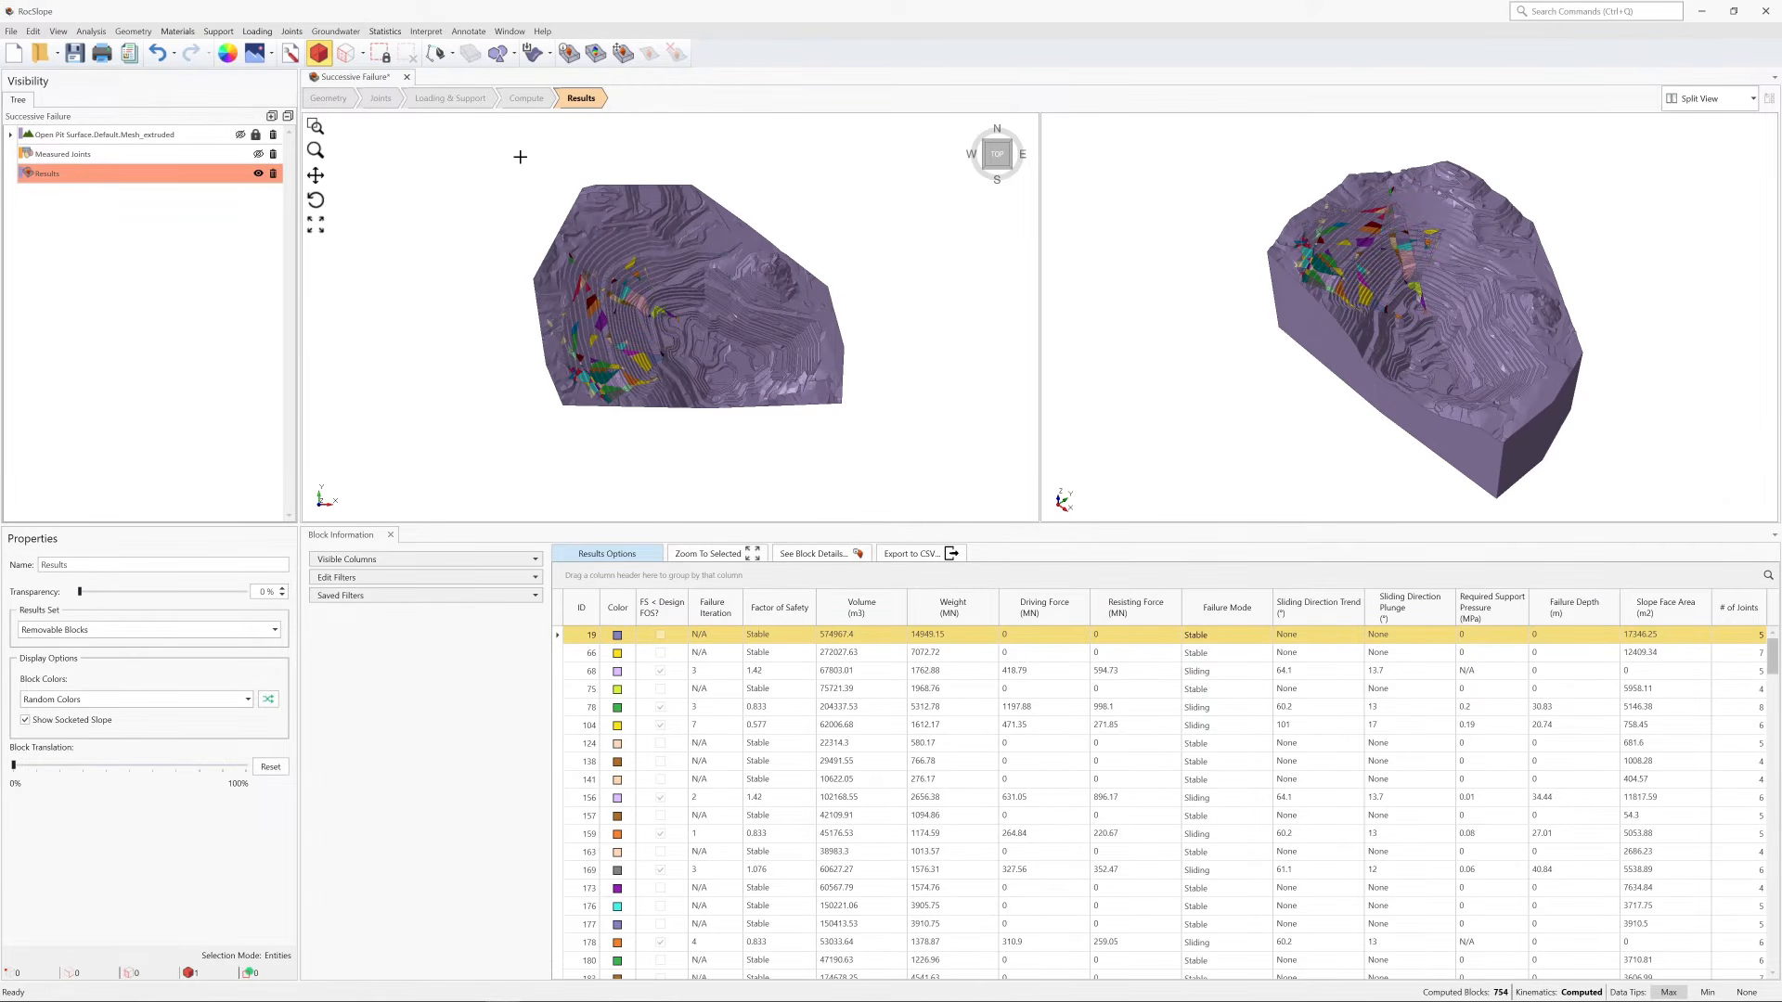
pyautogui.click(426, 32)
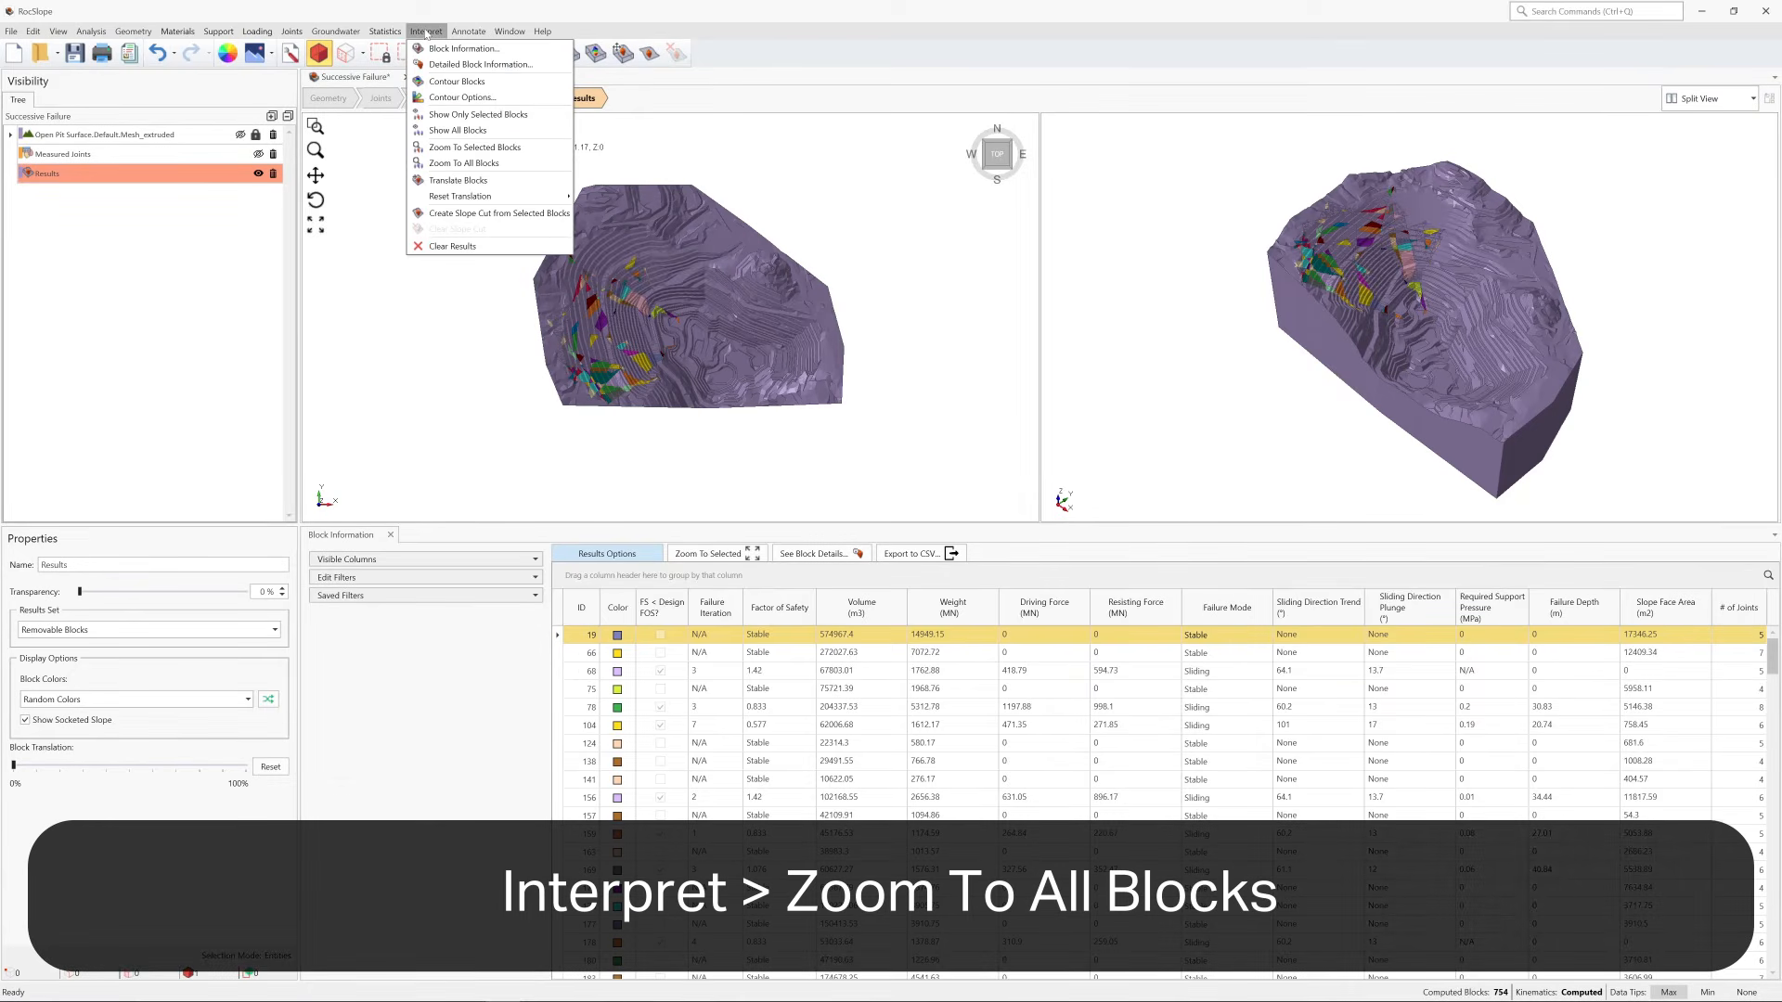
pyautogui.click(532, 165)
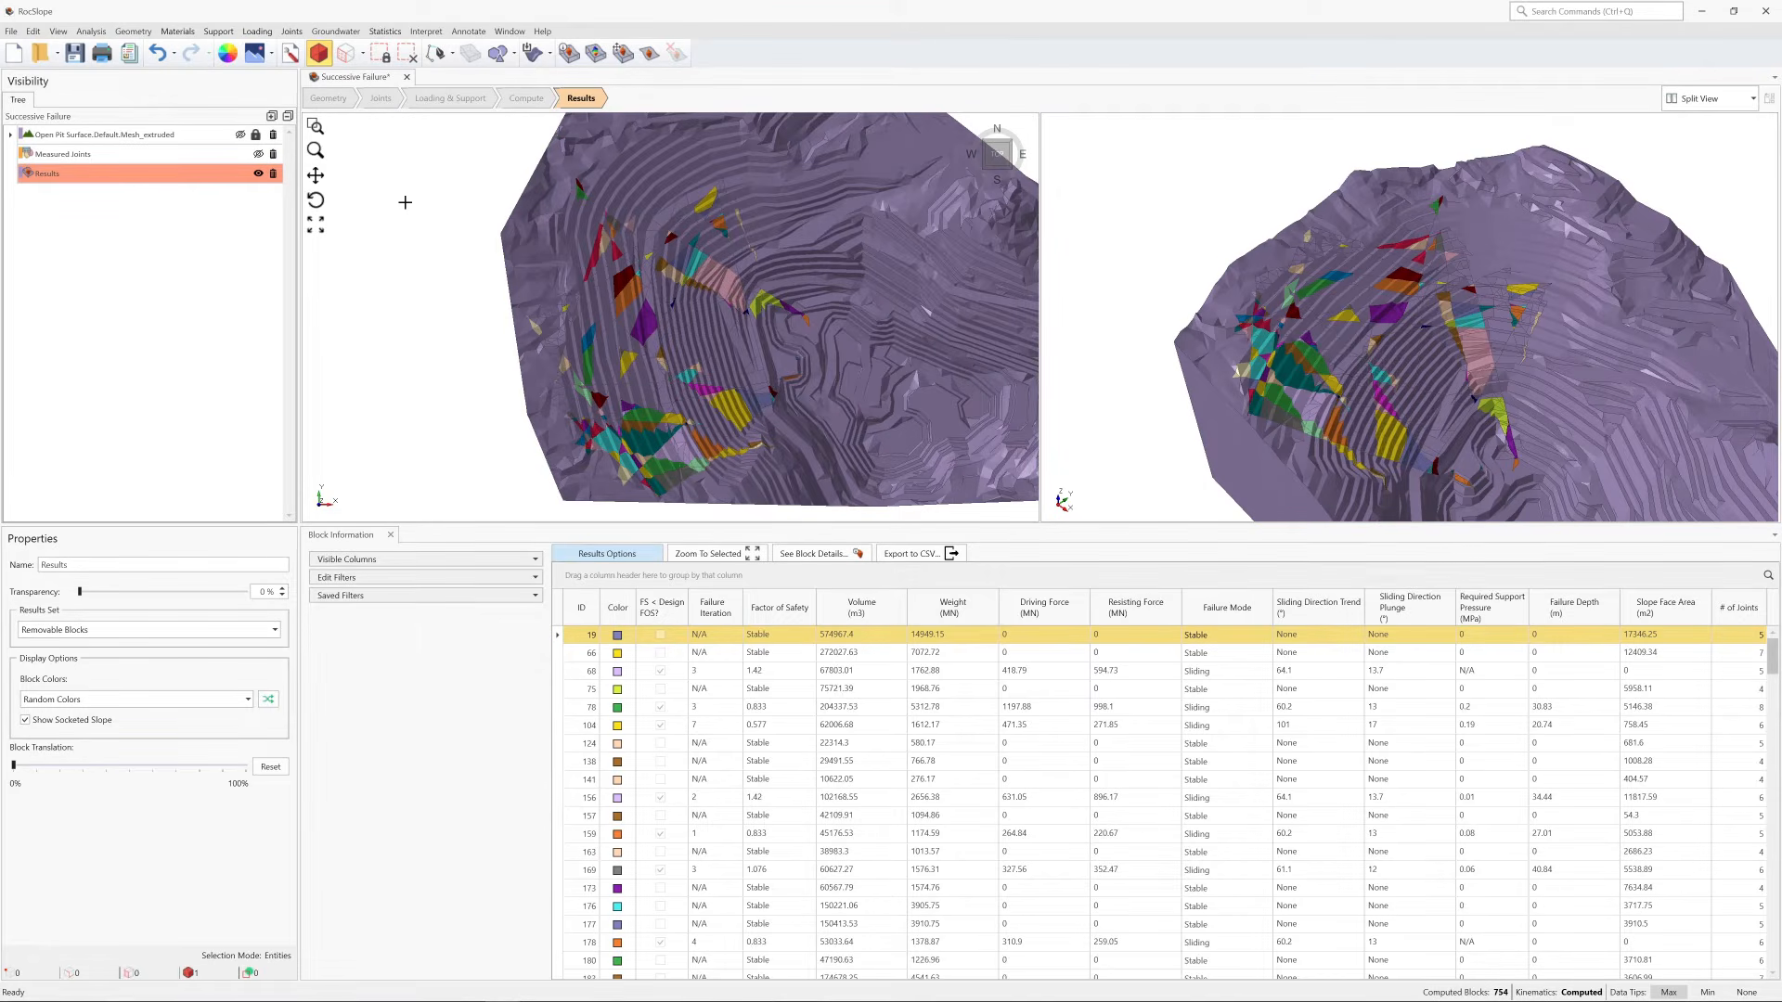
# Set the results display to show only Failed Blocks (FS < Design FS), accept it, and deselect the results entity.
pyautogui.click(56, 30)
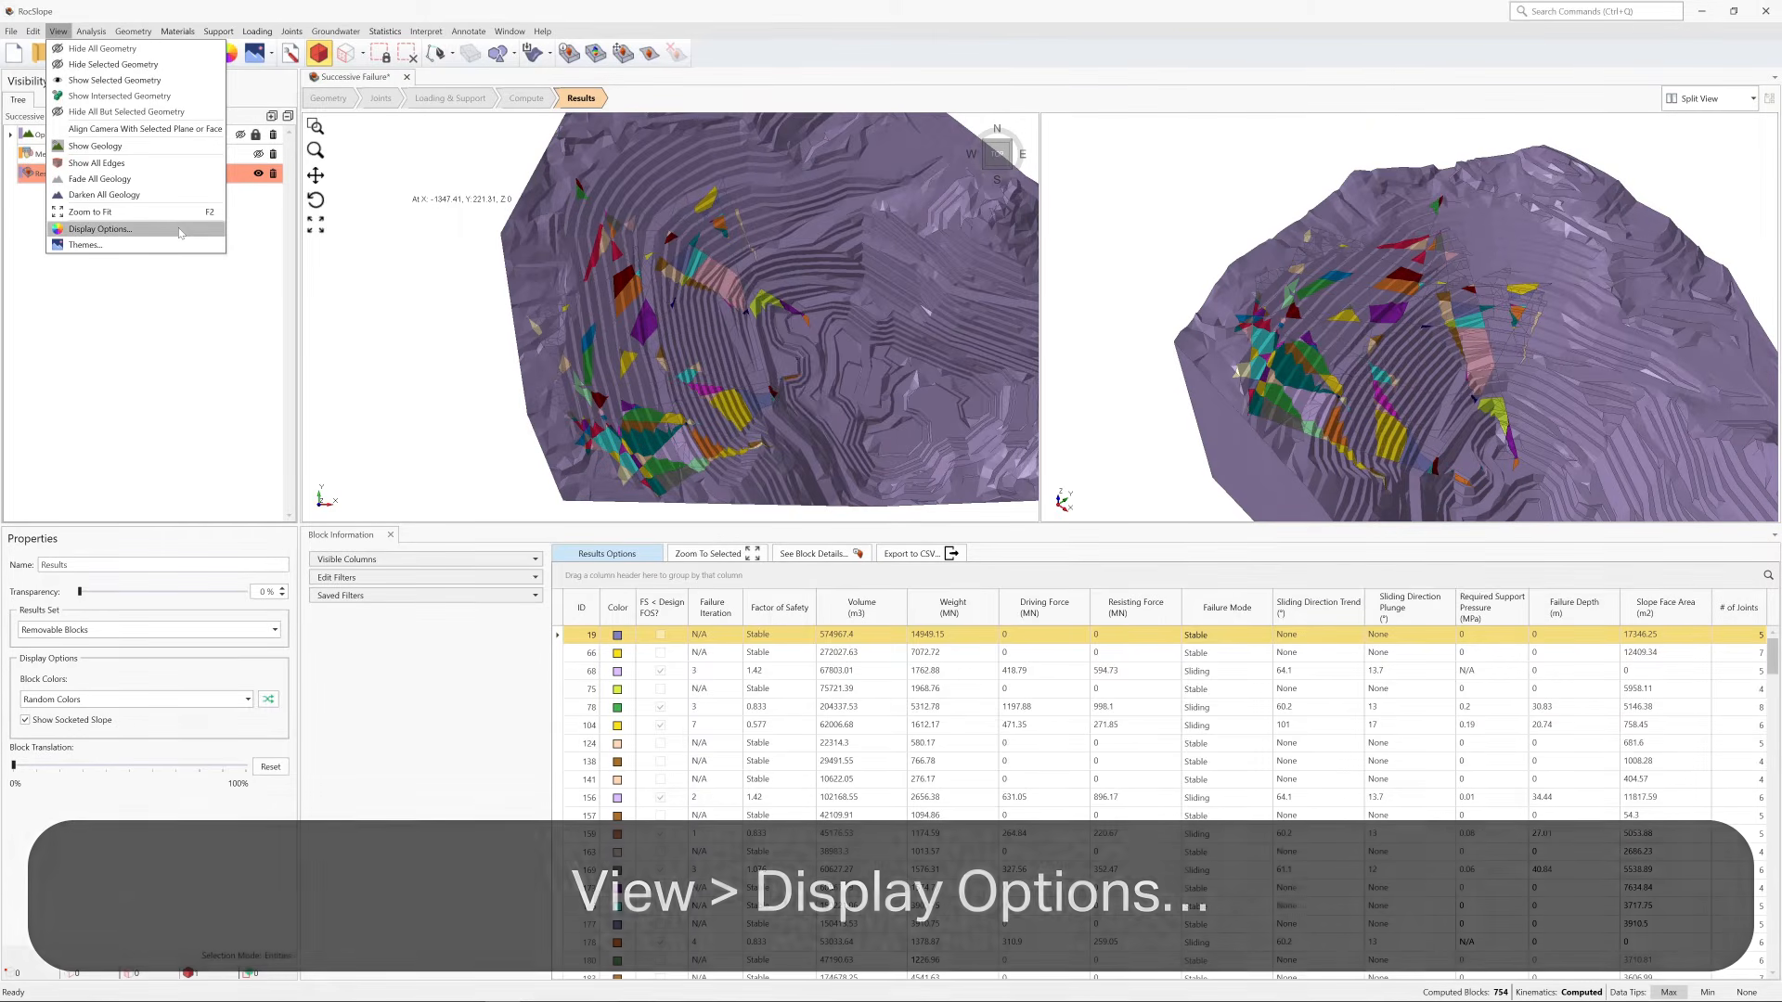
pyautogui.click(181, 229)
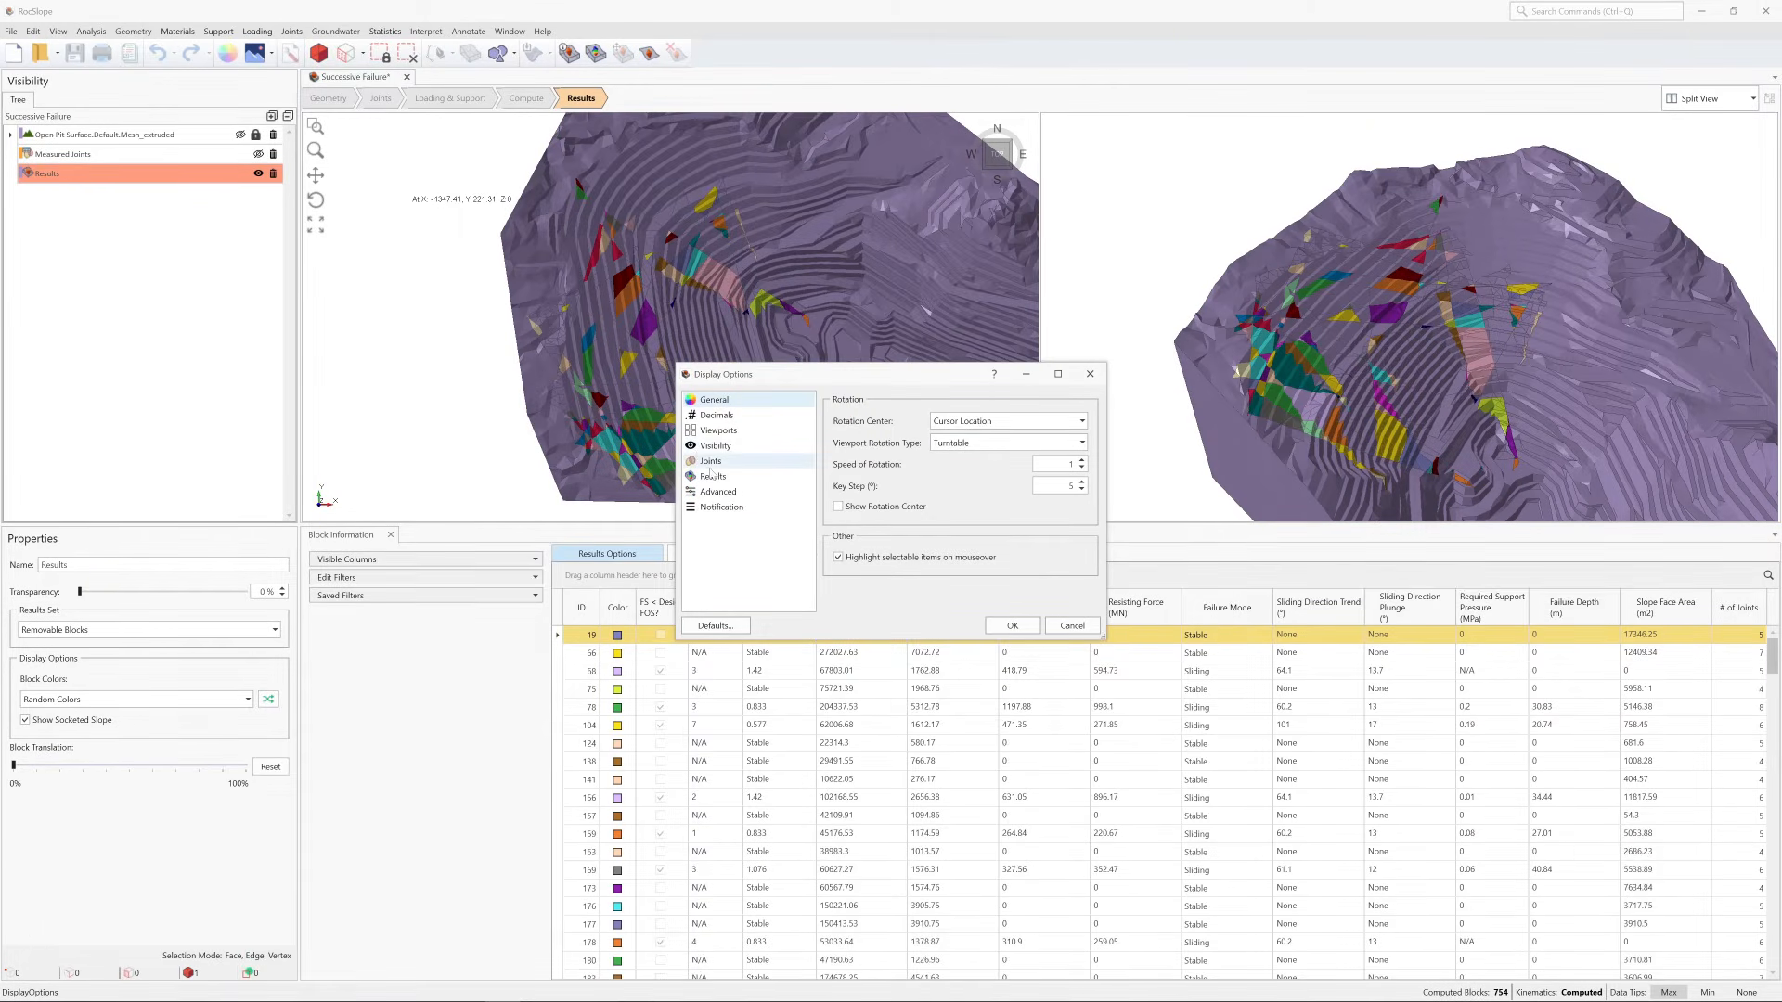
pyautogui.click(761, 480)
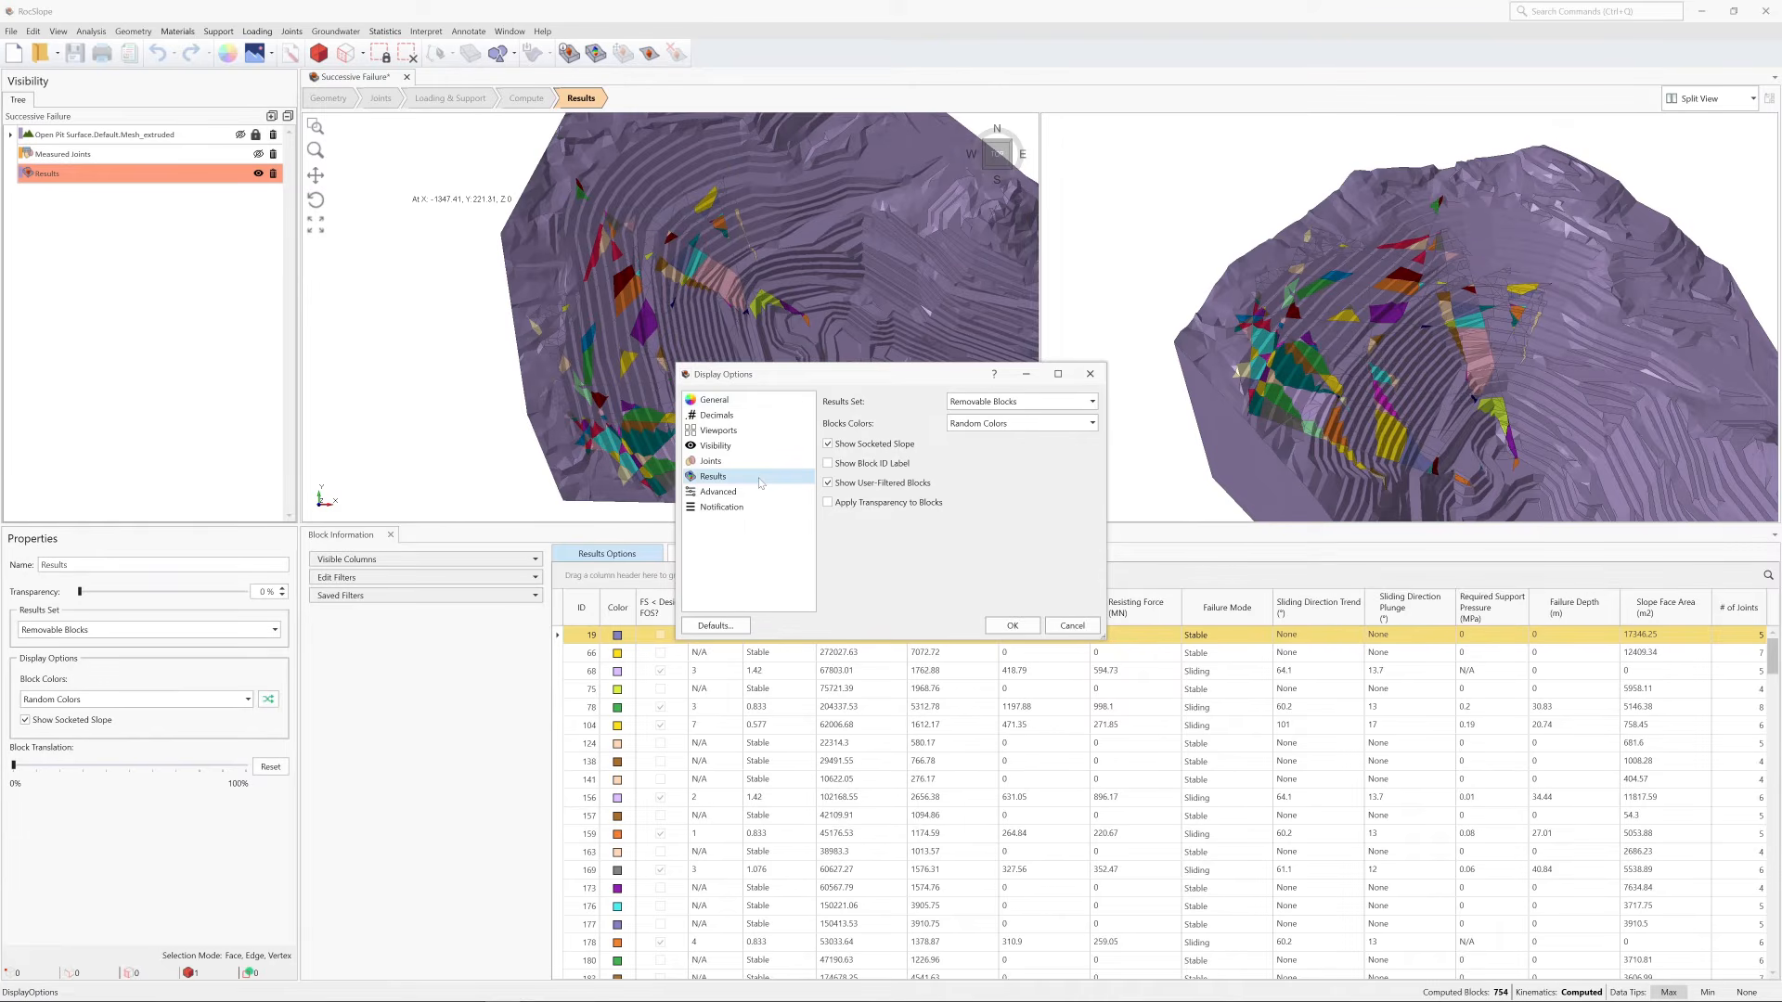
pyautogui.click(985, 406)
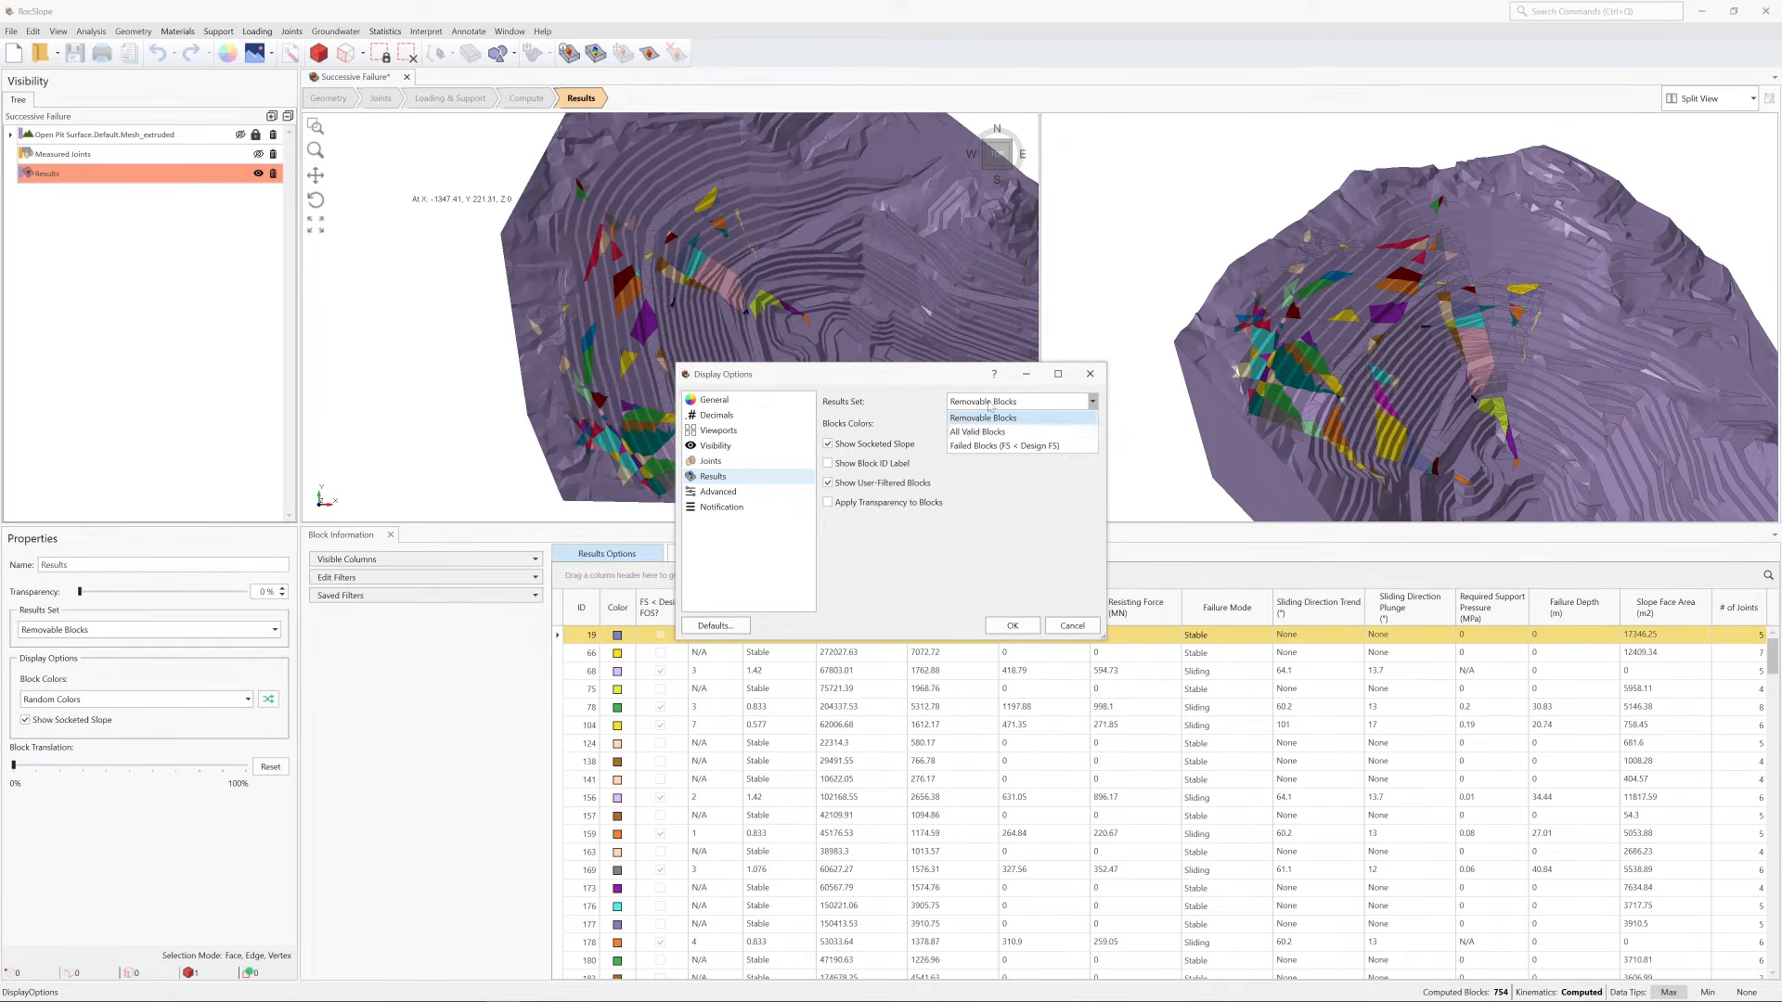
pyautogui.click(1082, 448)
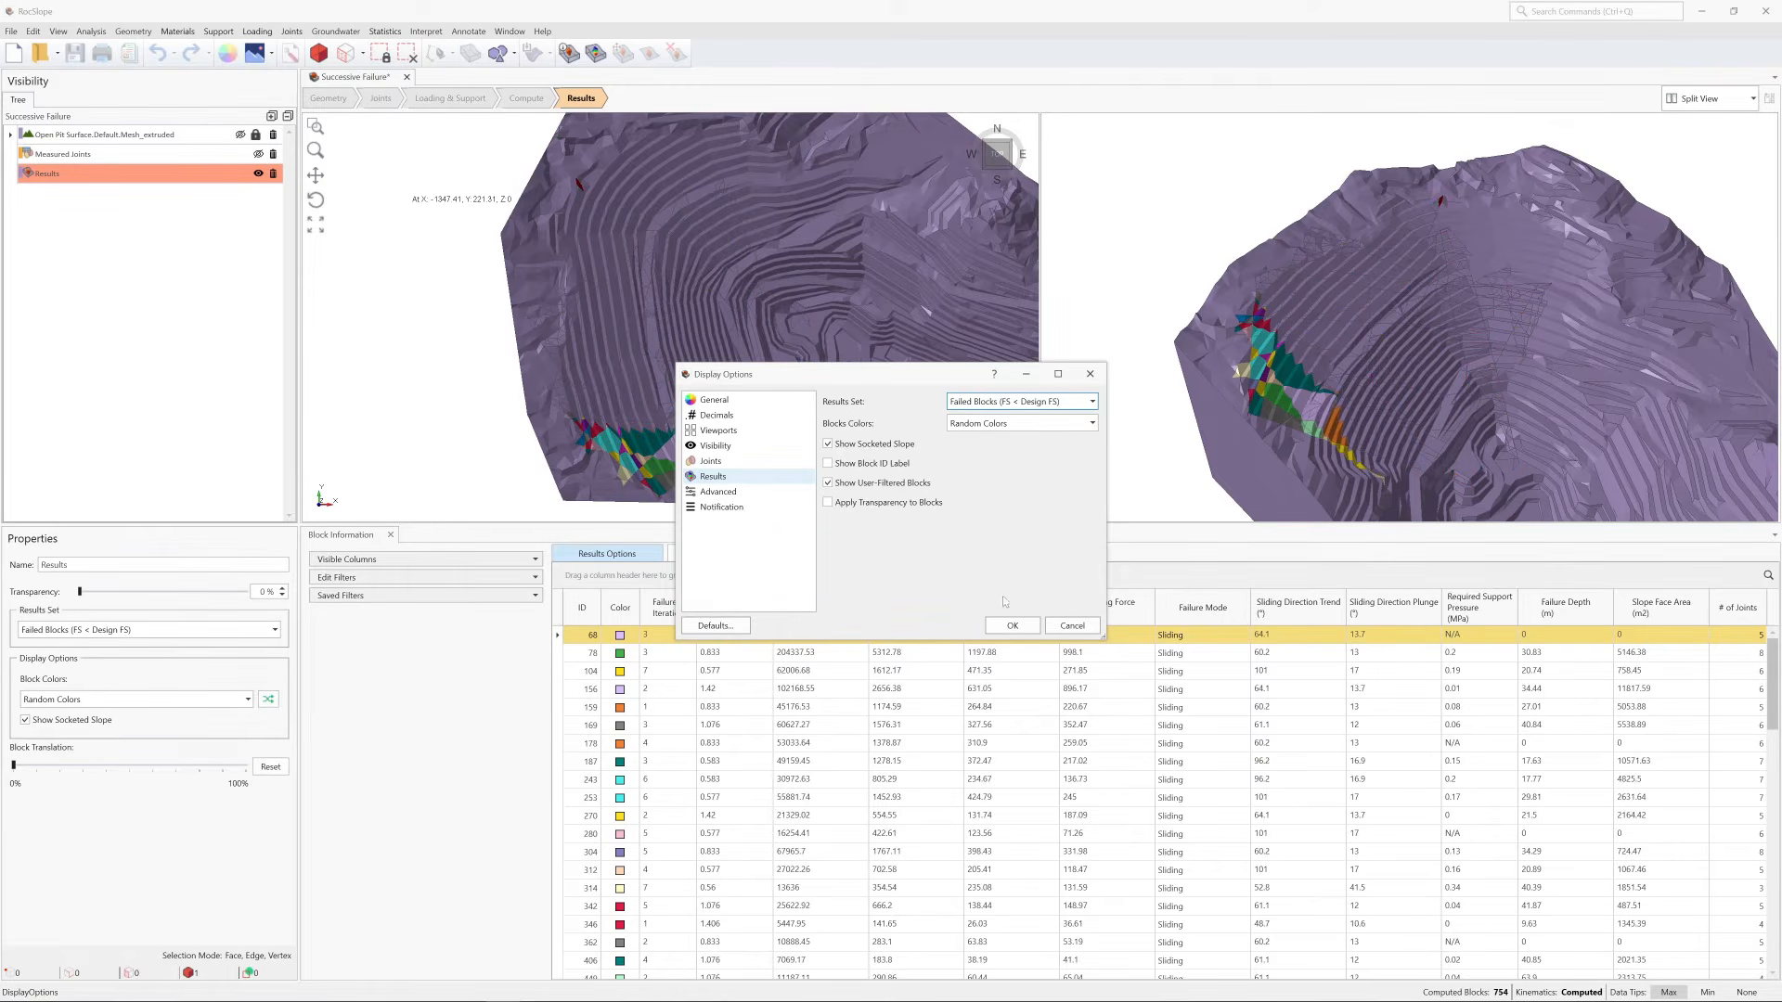
pyautogui.click(1014, 626)
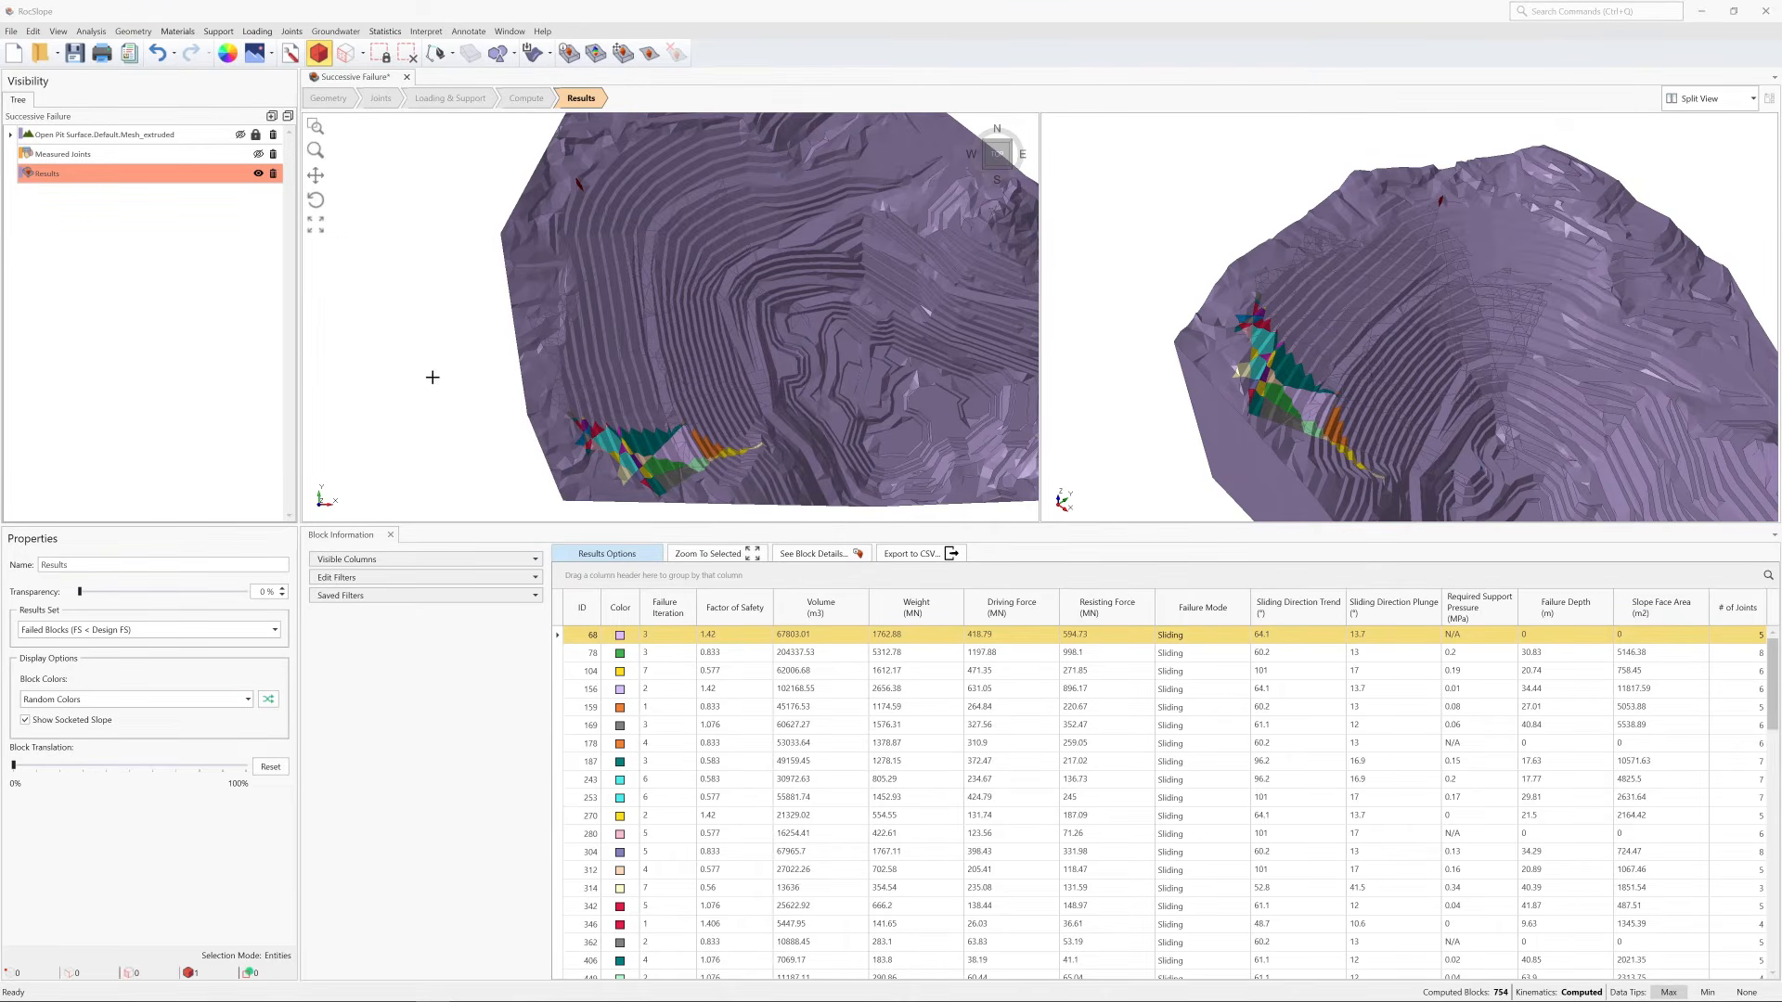
pyautogui.click(385, 378)
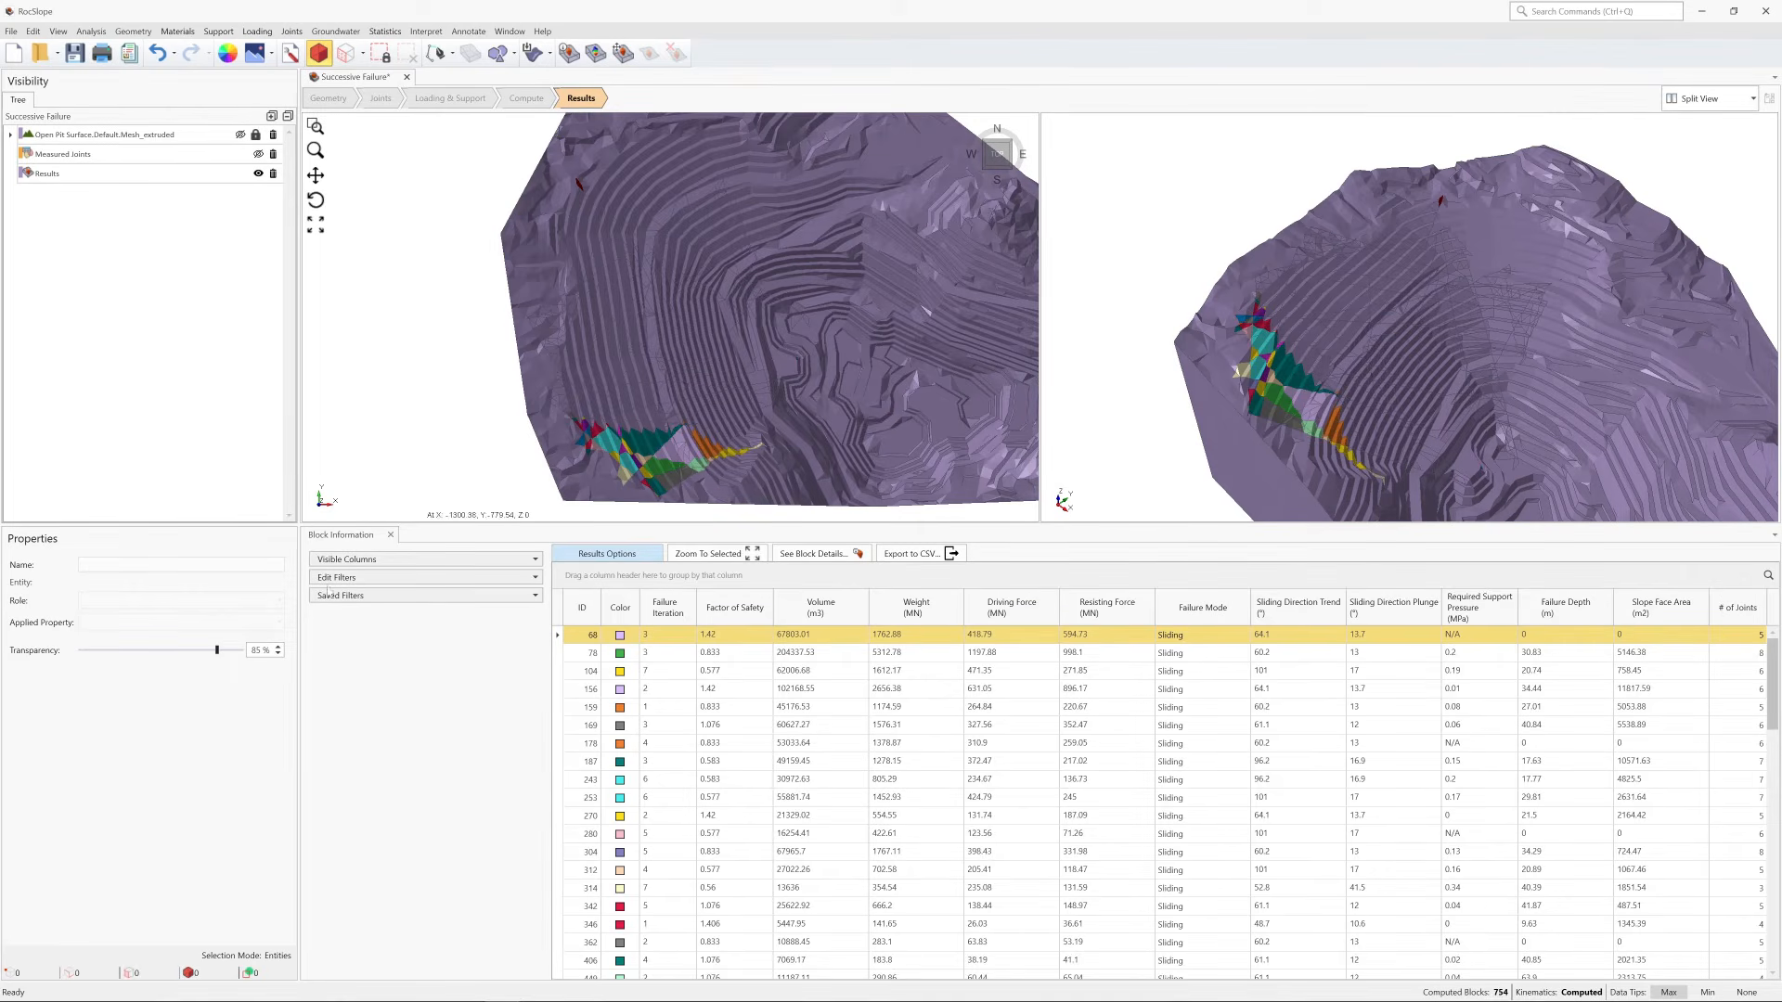
# Filter the blocks to a minimum failure iteration of 2, and clear that filter.
pyautogui.click(535, 578)
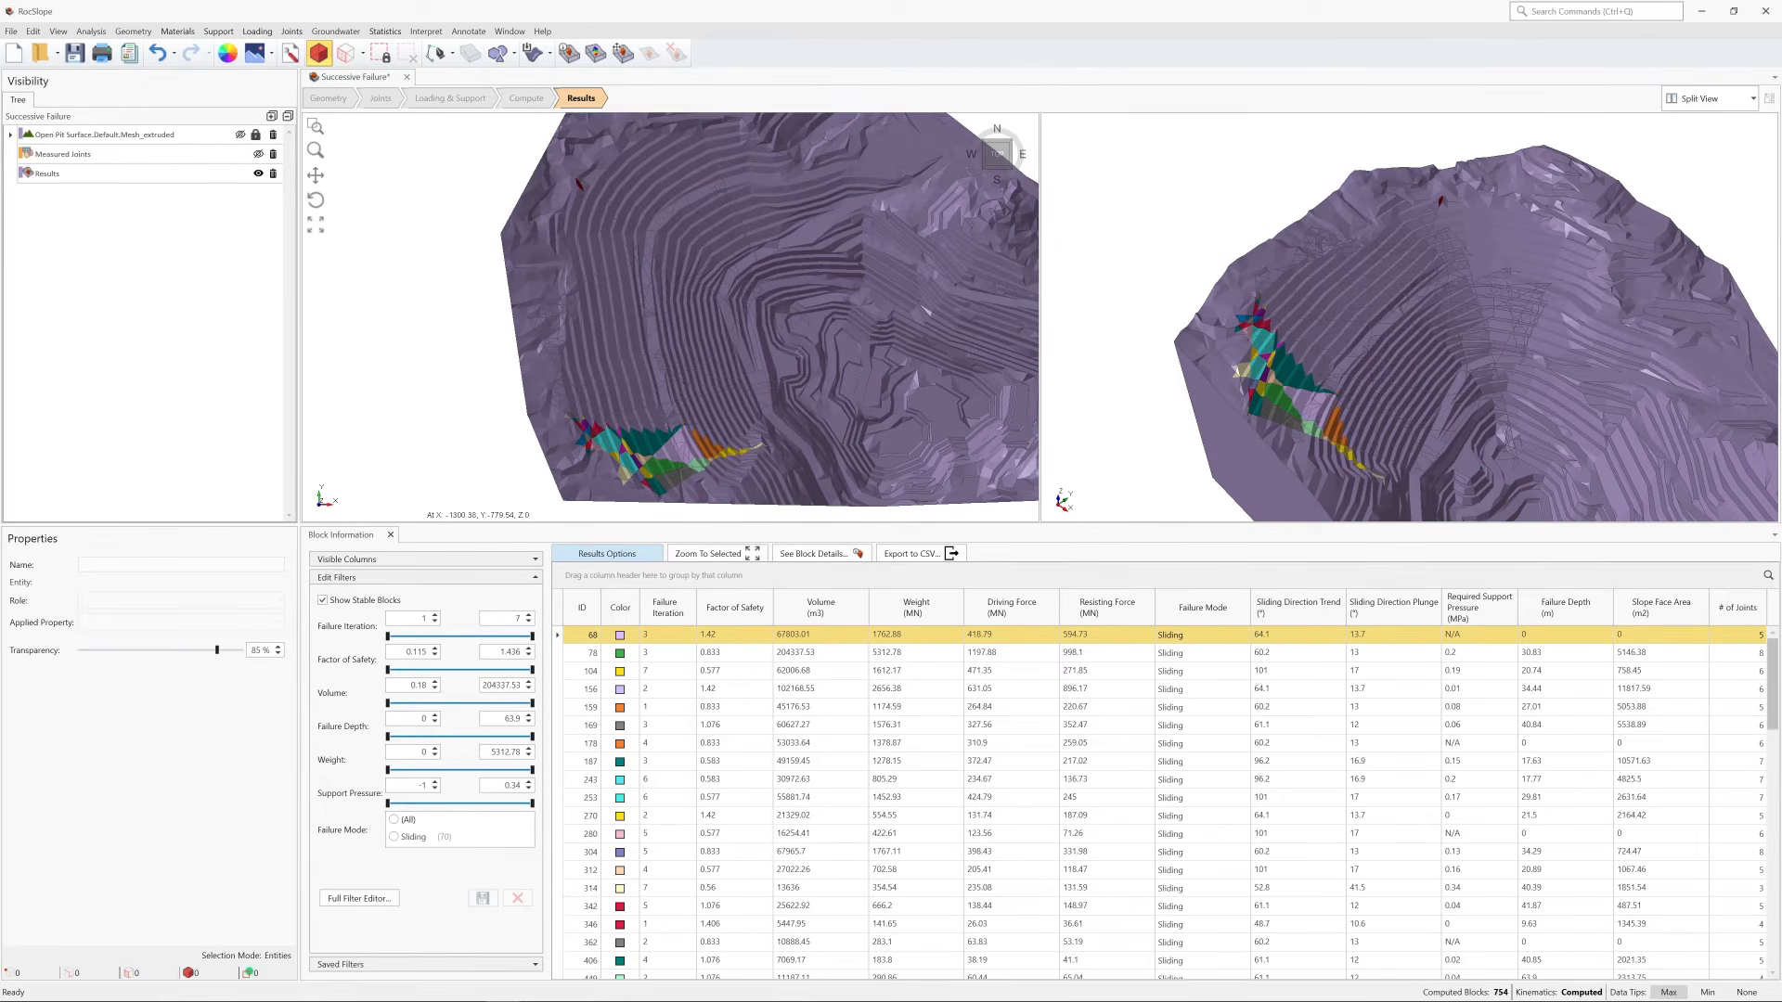
pyautogui.click(435, 616)
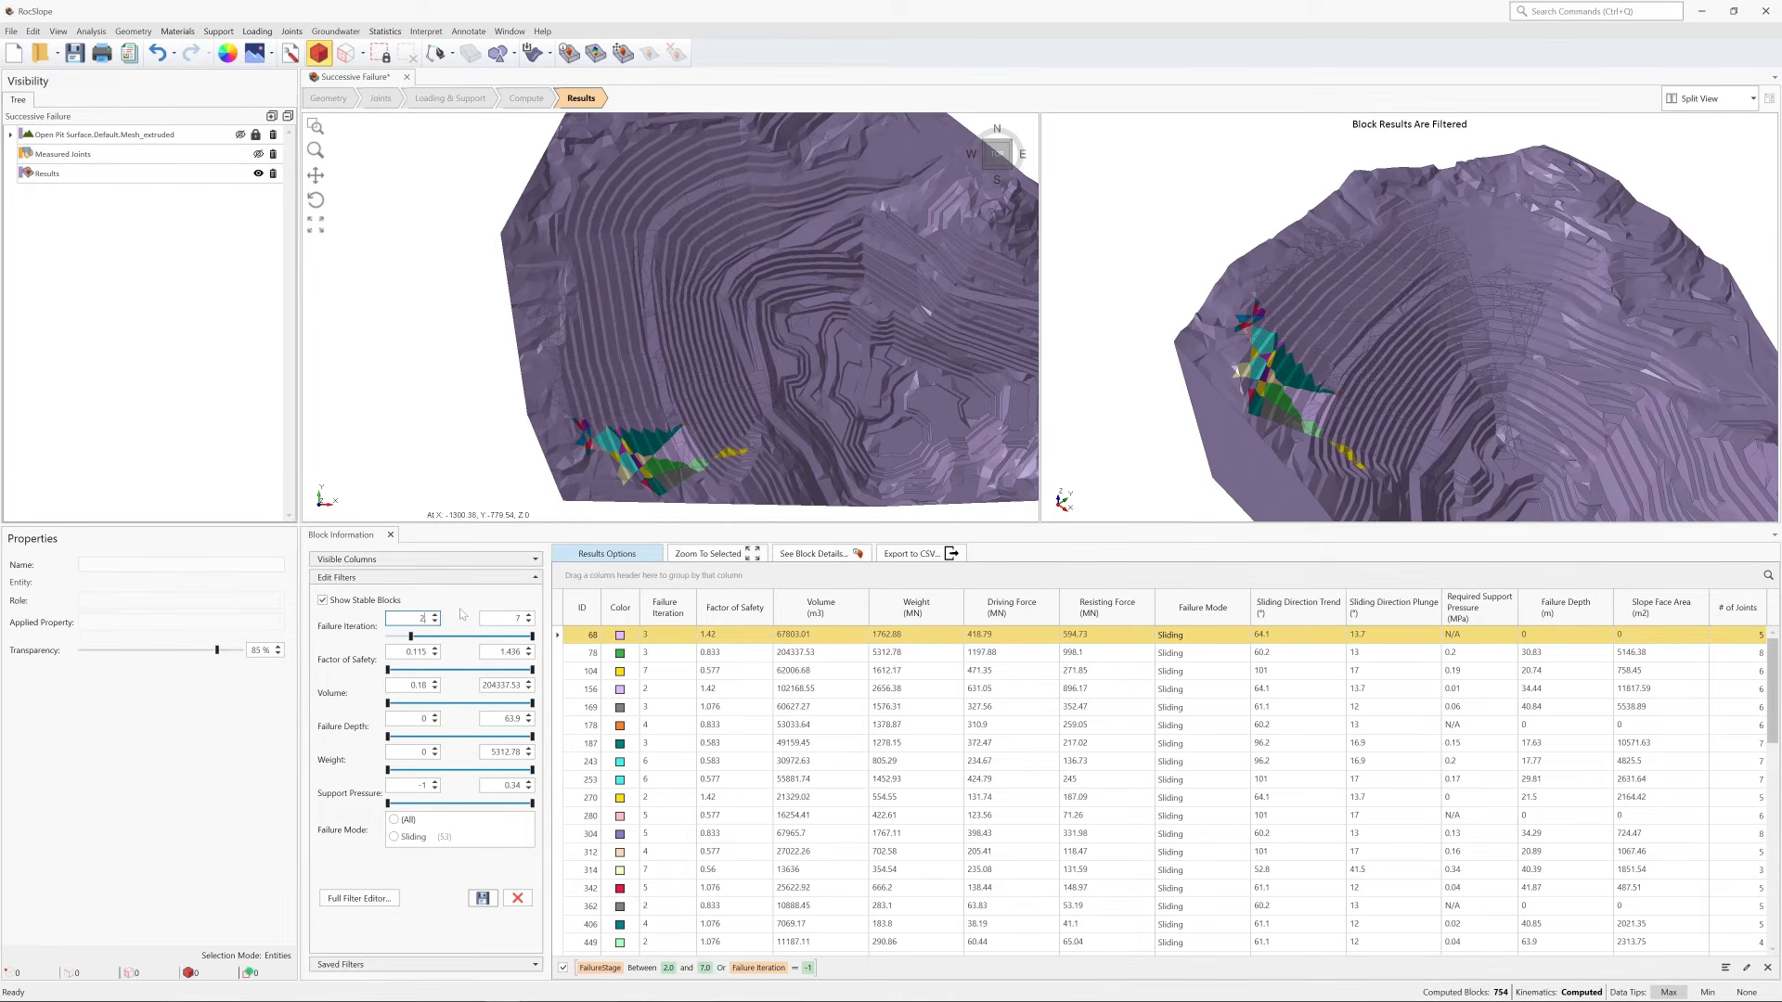
pyautogui.write('.')
pyautogui.click(518, 899)
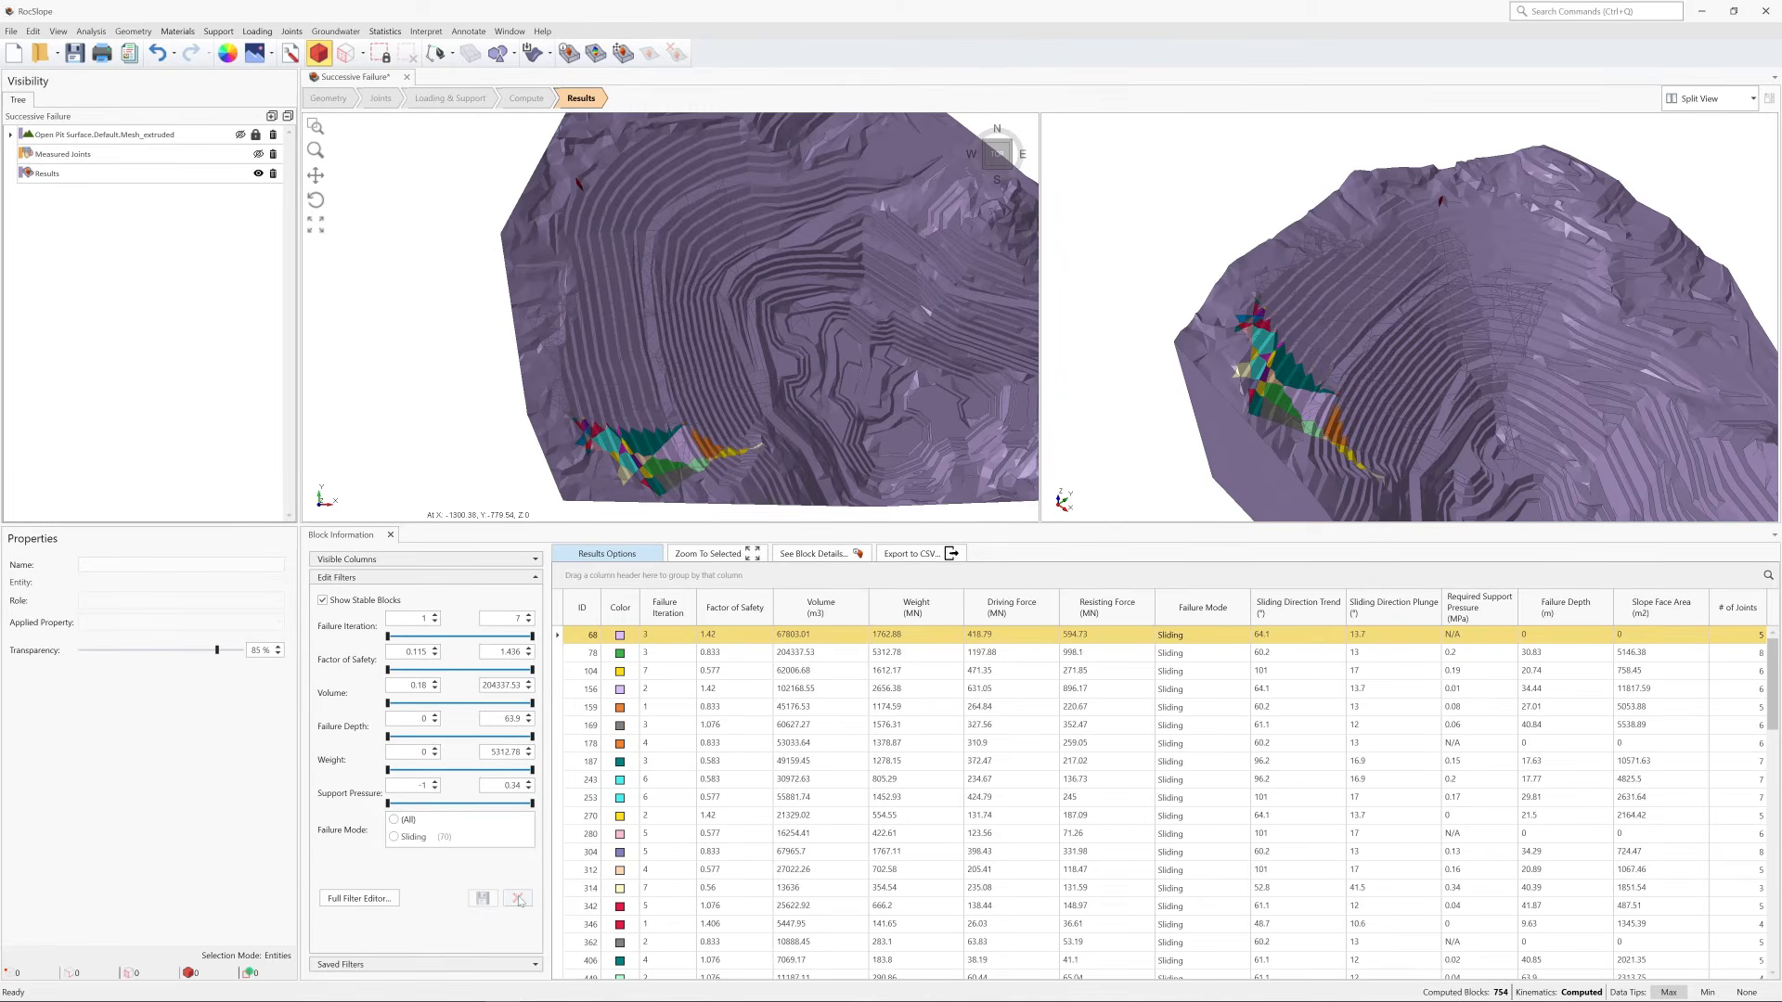
# Apply a rule to the Failure Iteration column that keeps only blocks with a value greater than 1.
pyautogui.click(684, 606)
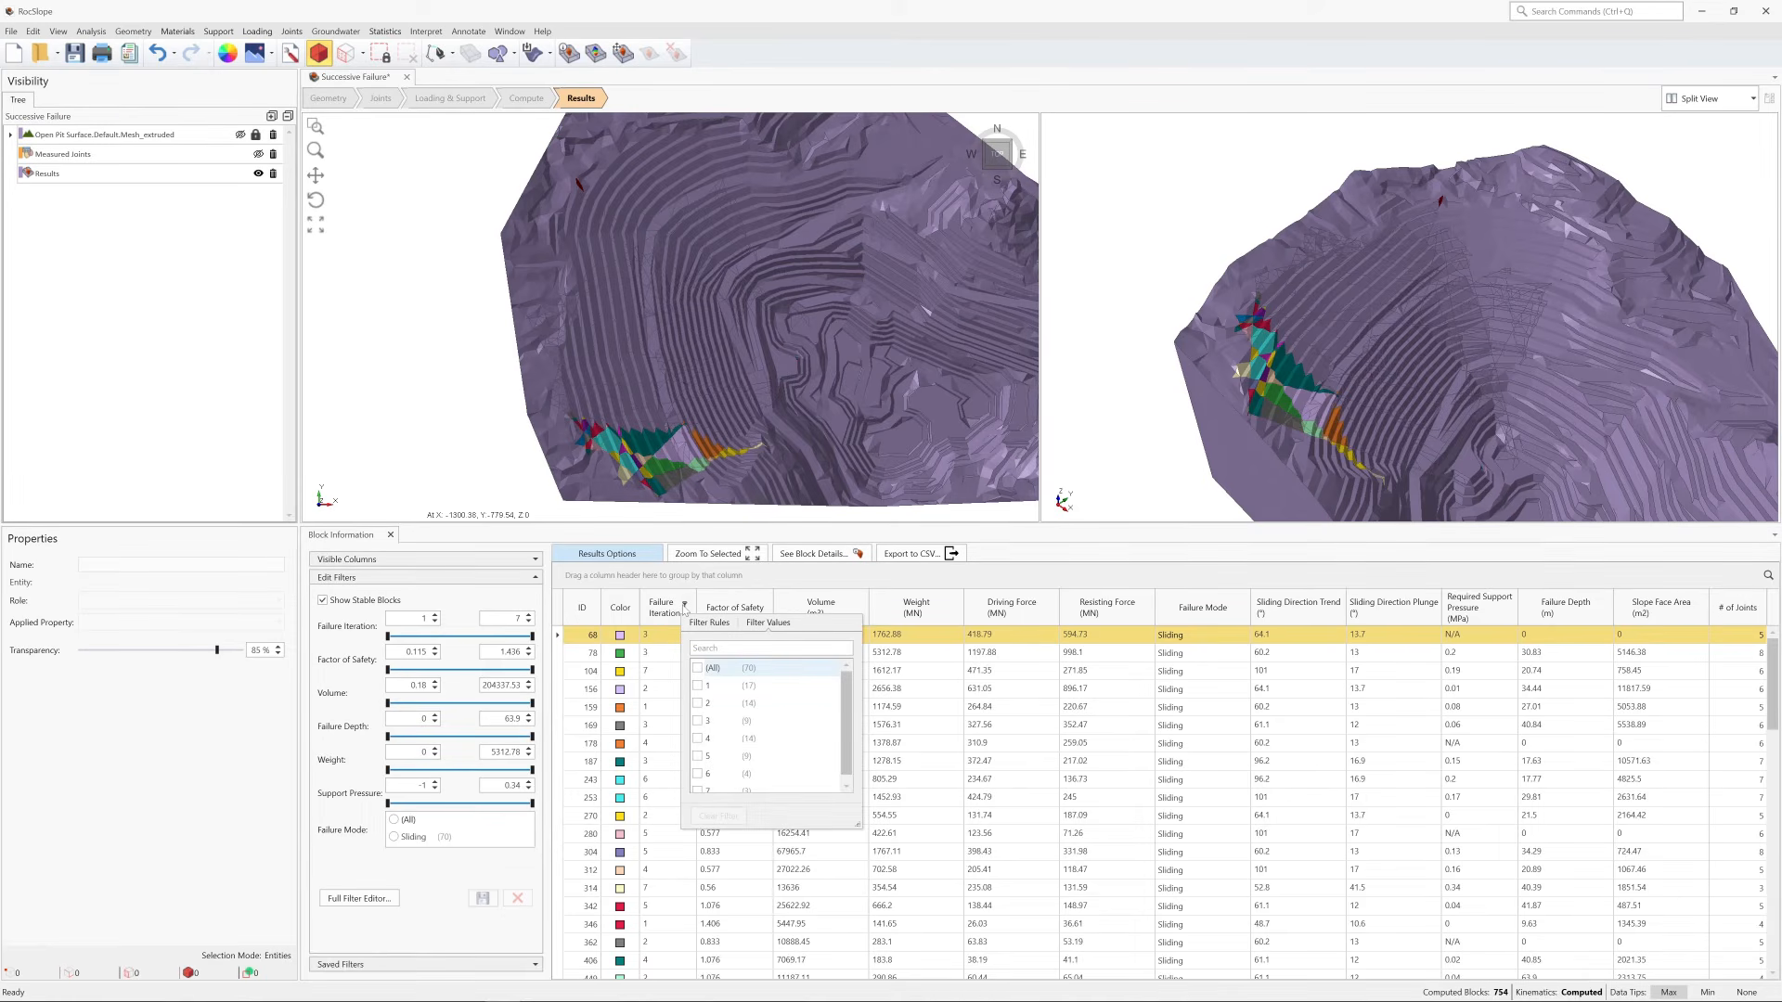
pyautogui.click(707, 625)
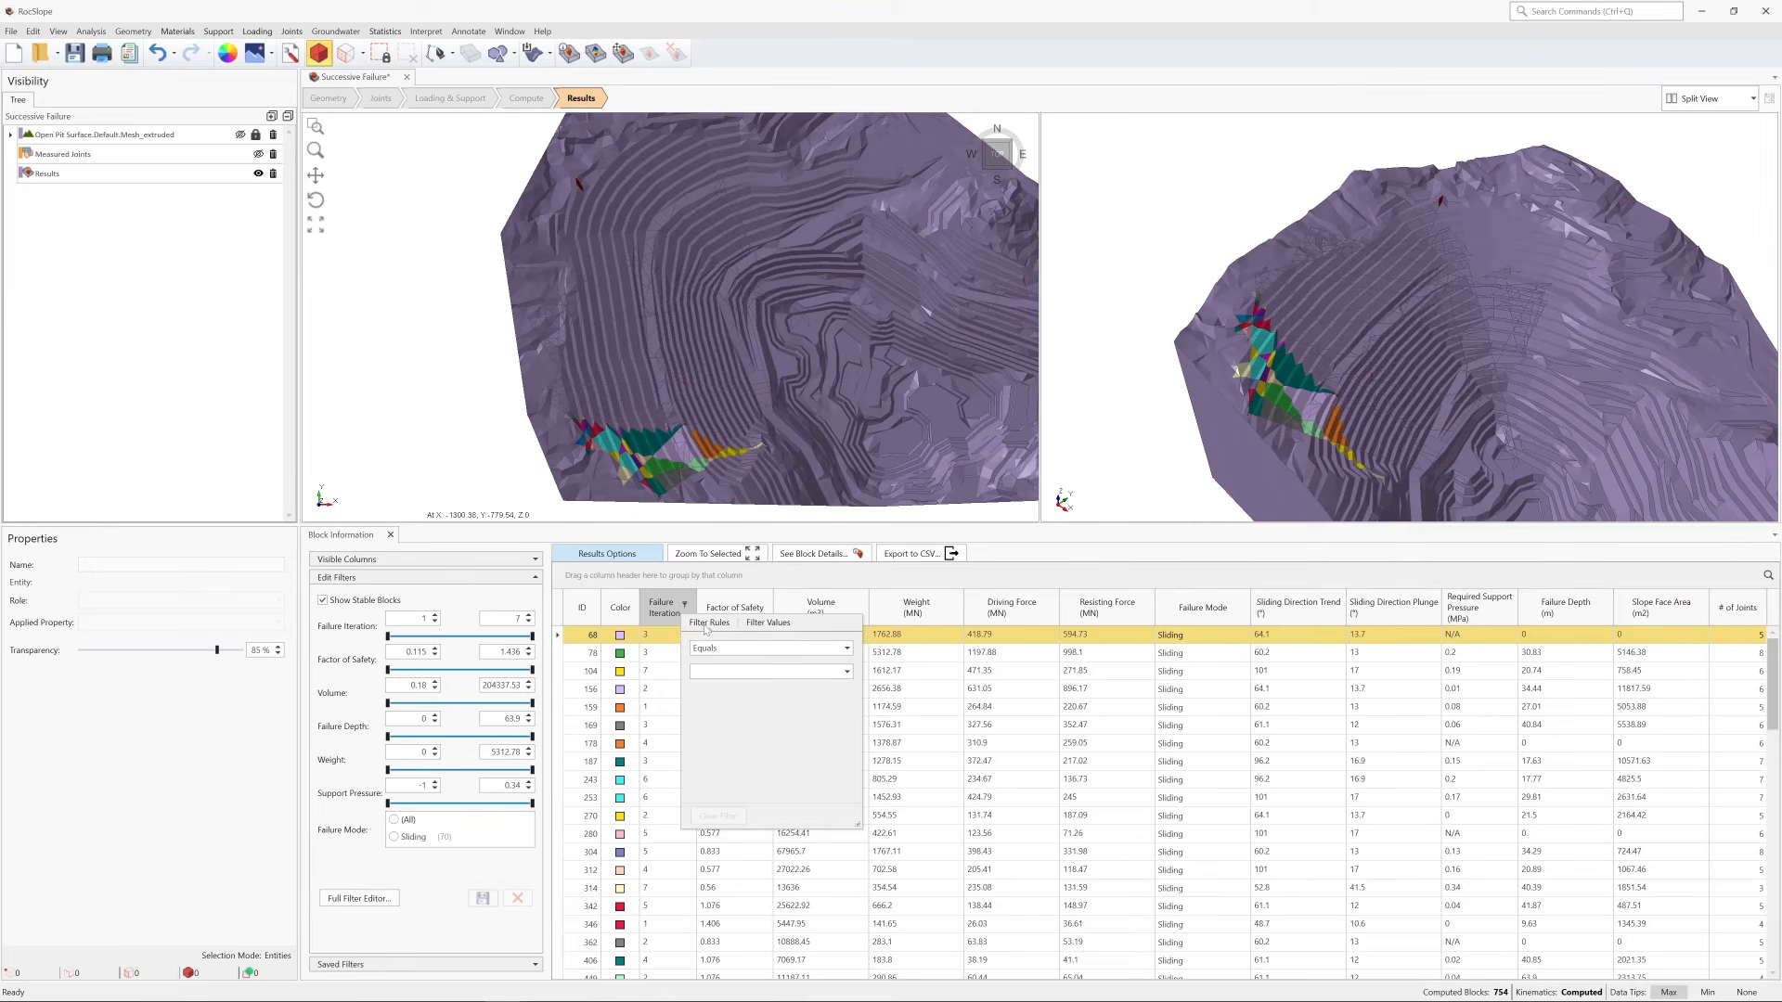
pyautogui.click(846, 649)
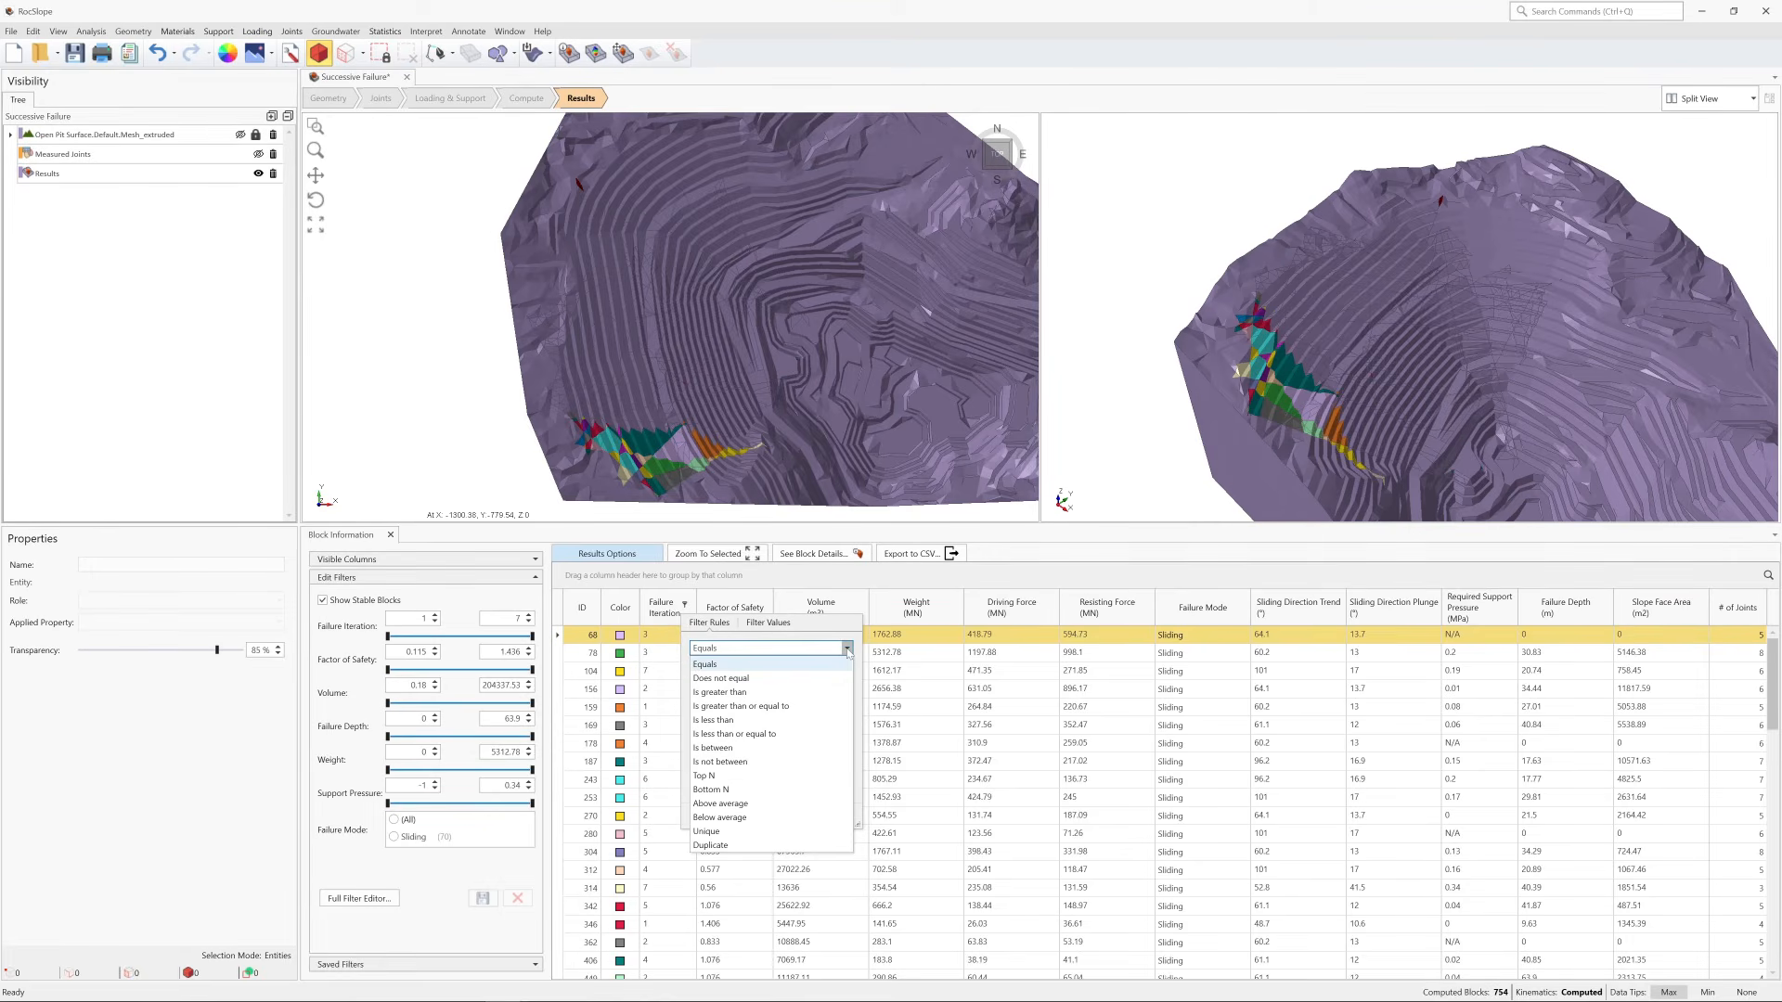
pyautogui.click(806, 694)
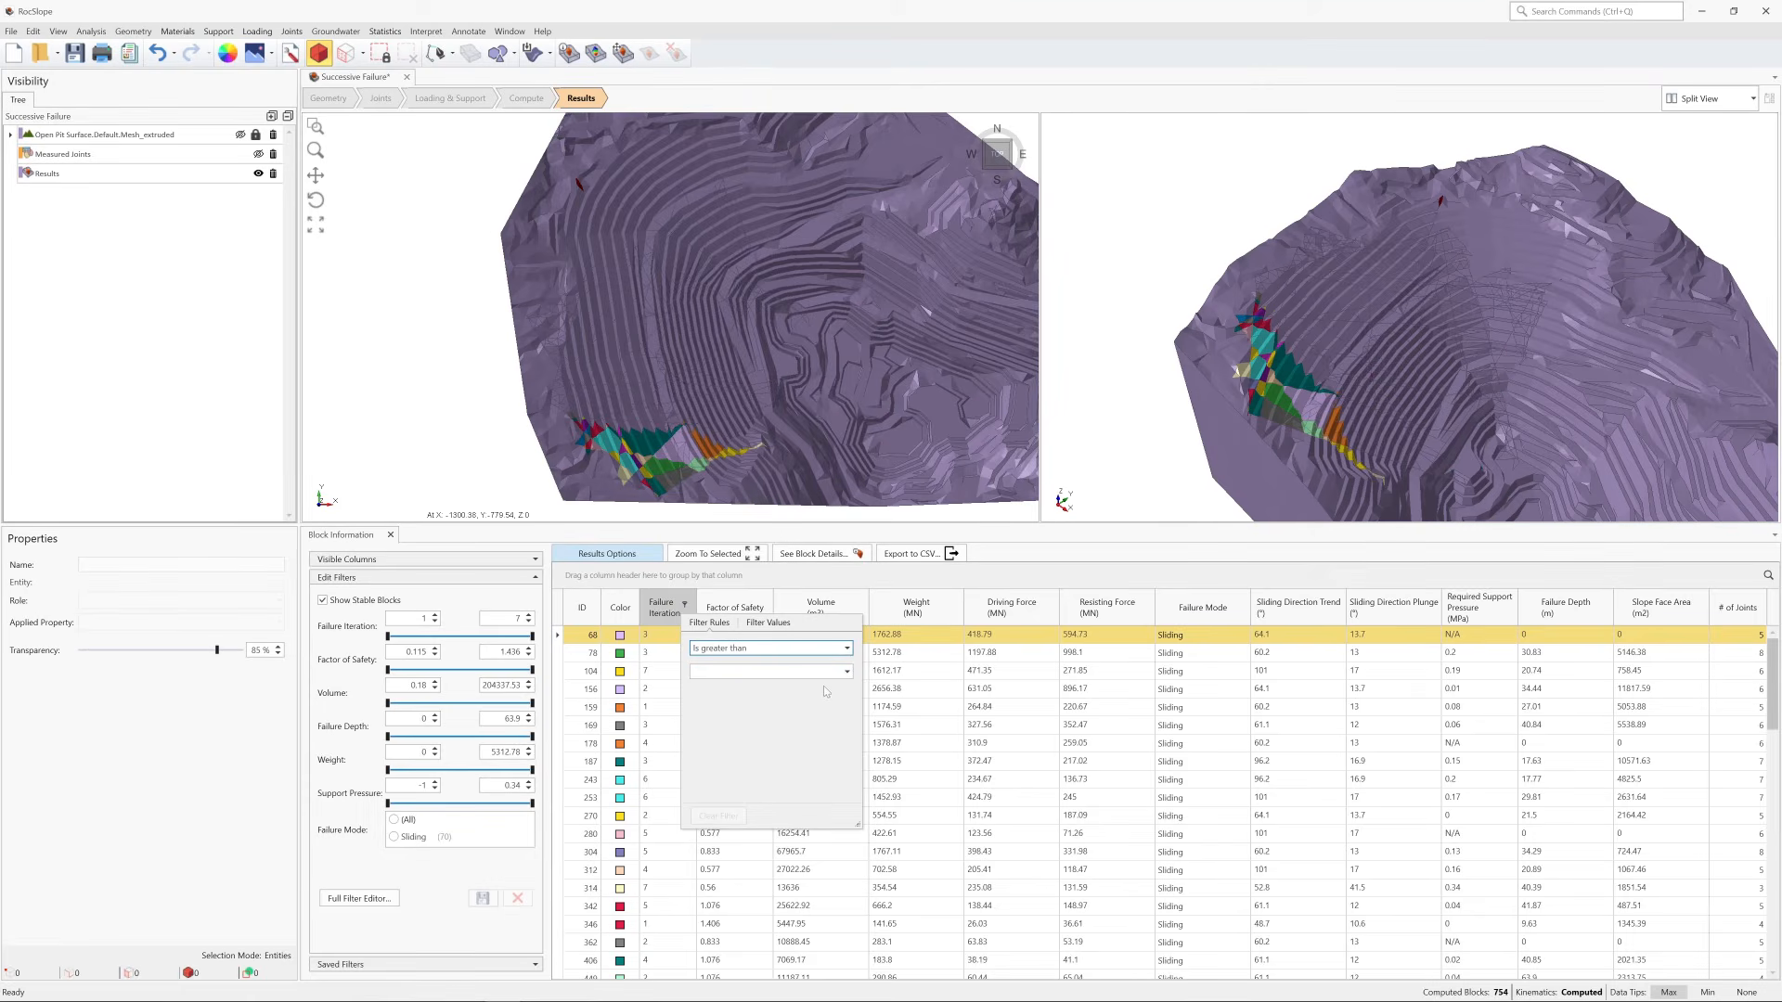
pyautogui.click(846, 671)
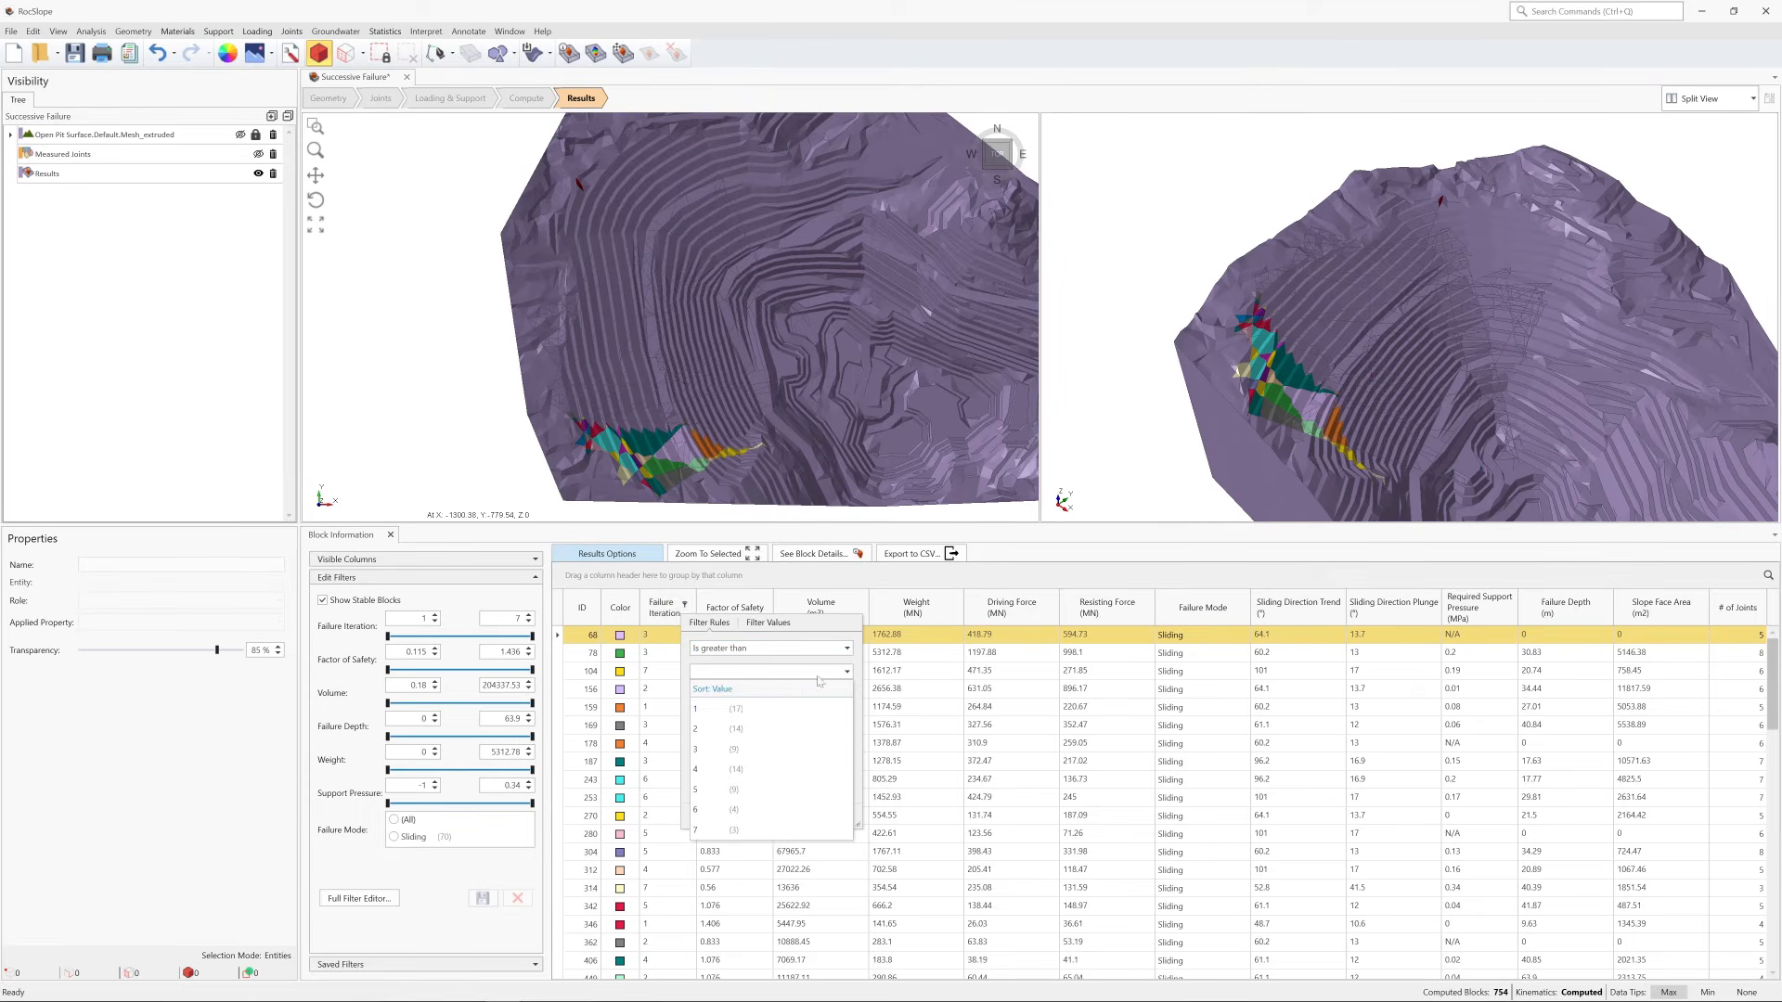
pyautogui.click(738, 710)
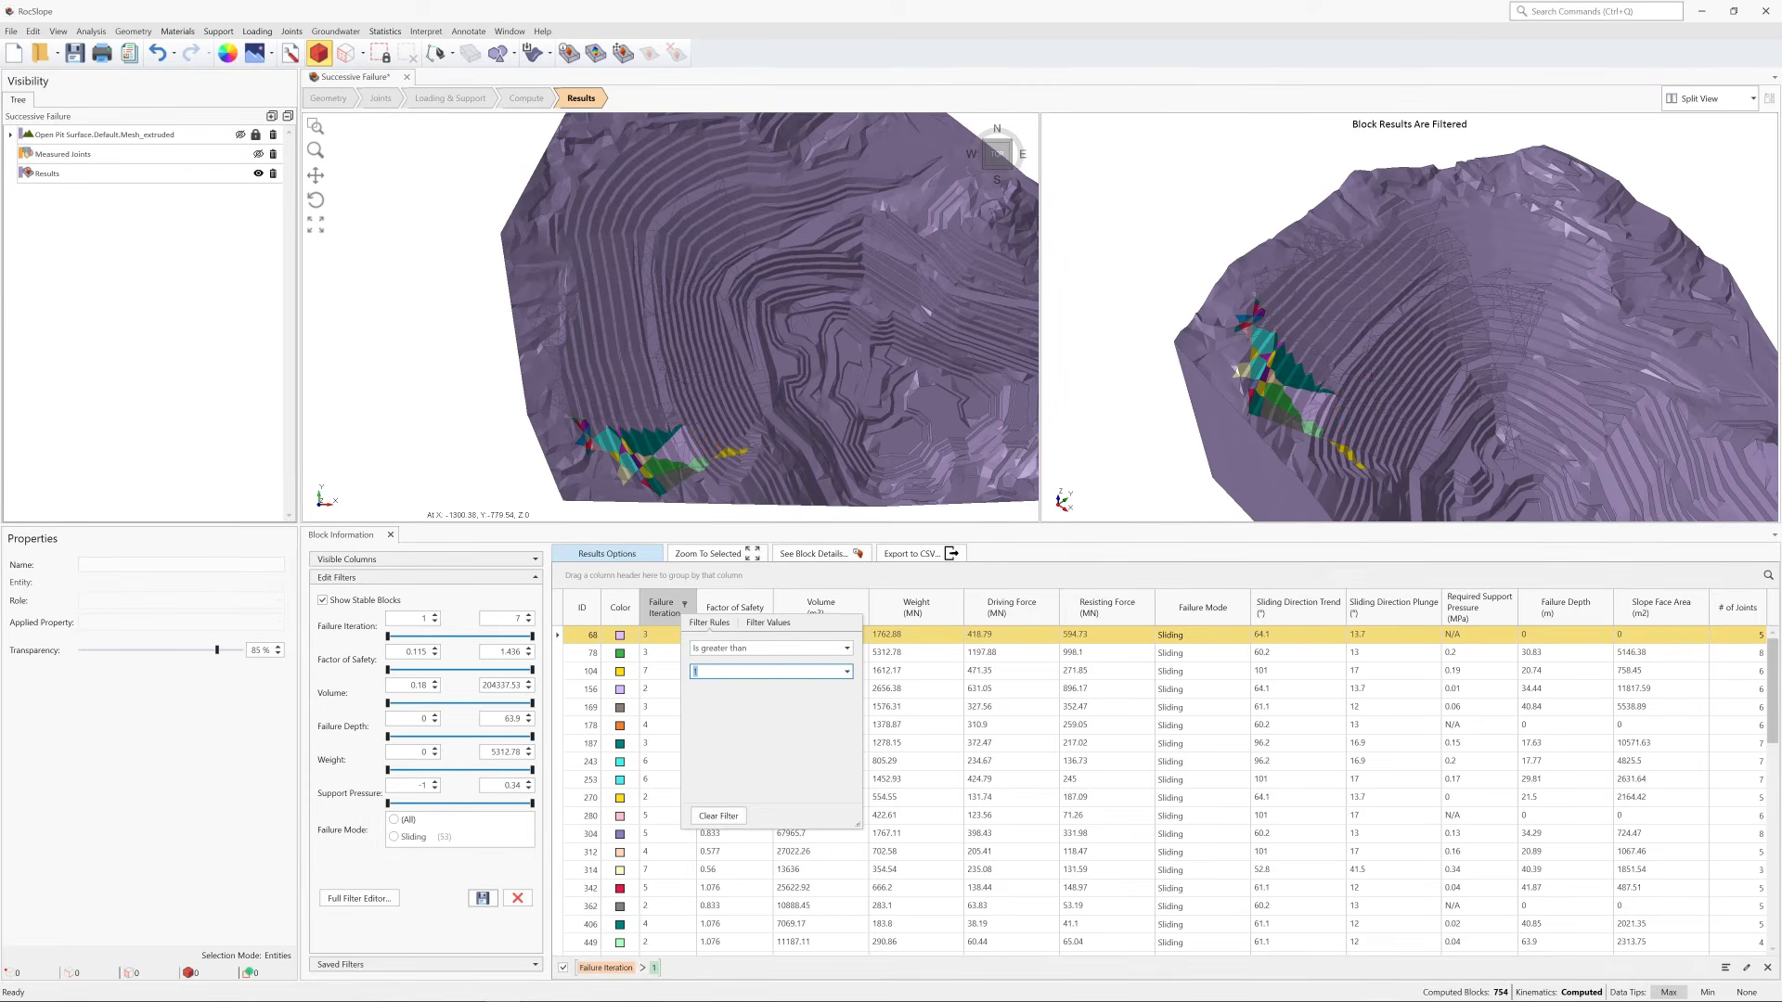
# Sort the block table by failure iteration in descending order, and clear the column's filter.
pyautogui.click(752, 623)
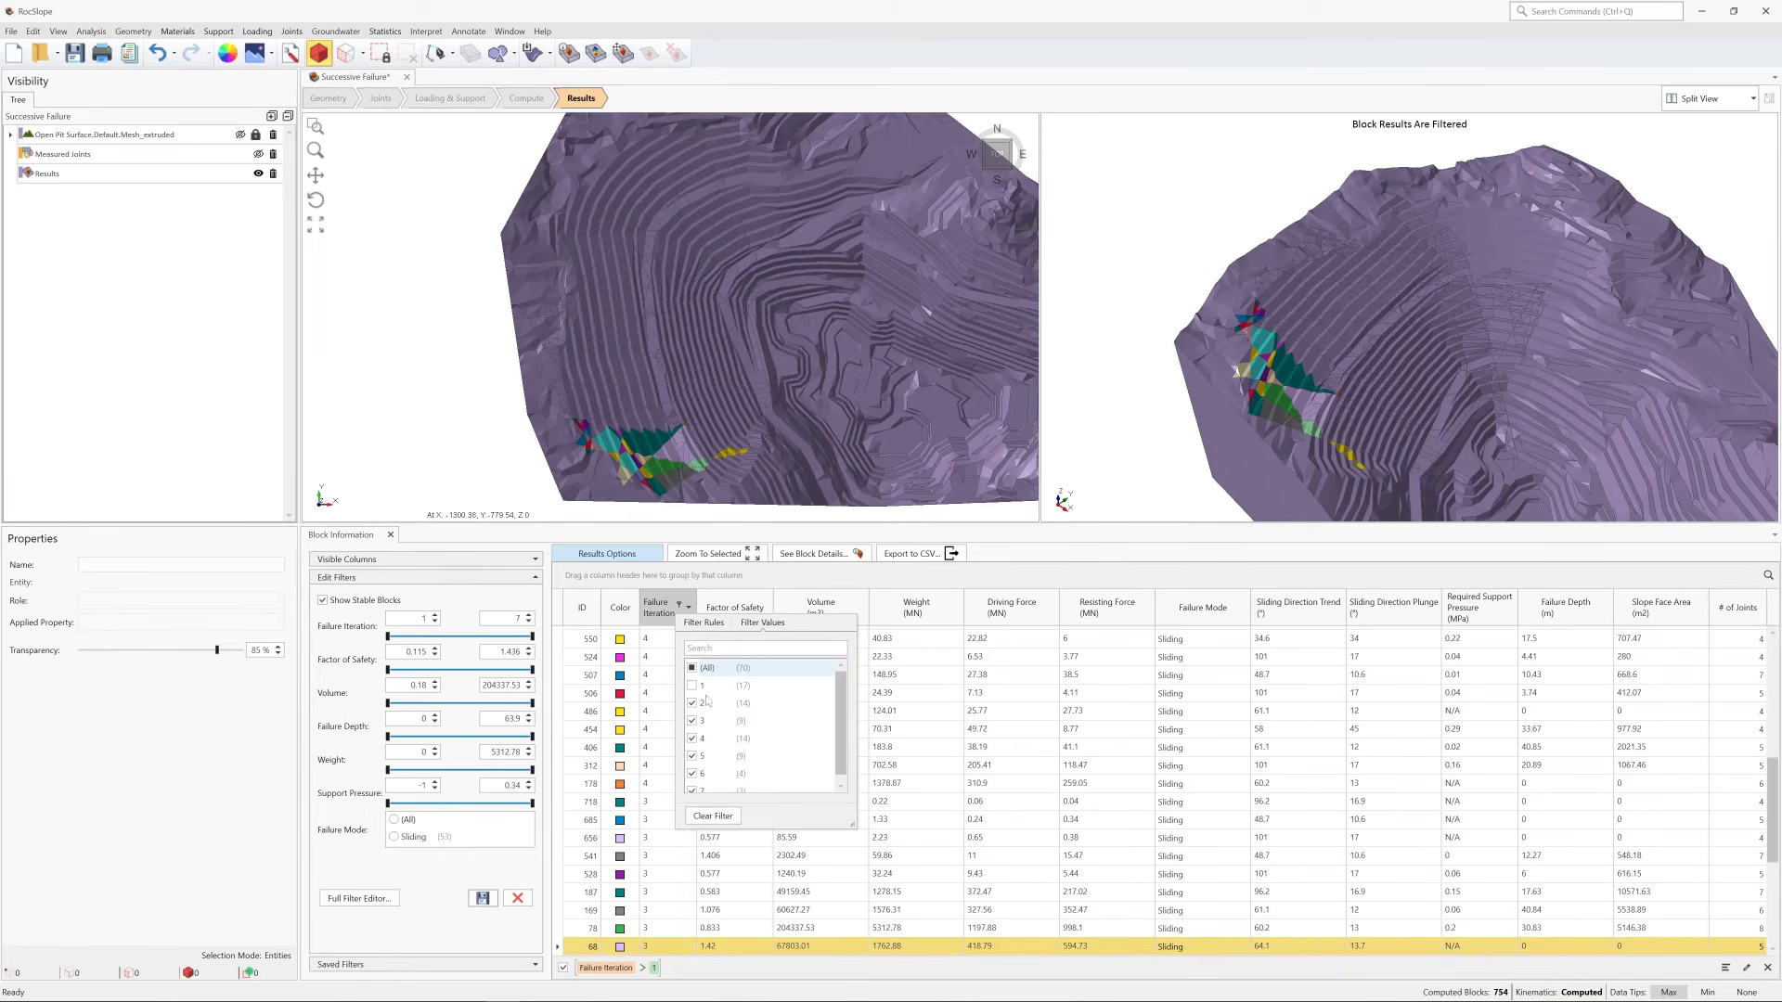
pyautogui.click(710, 817)
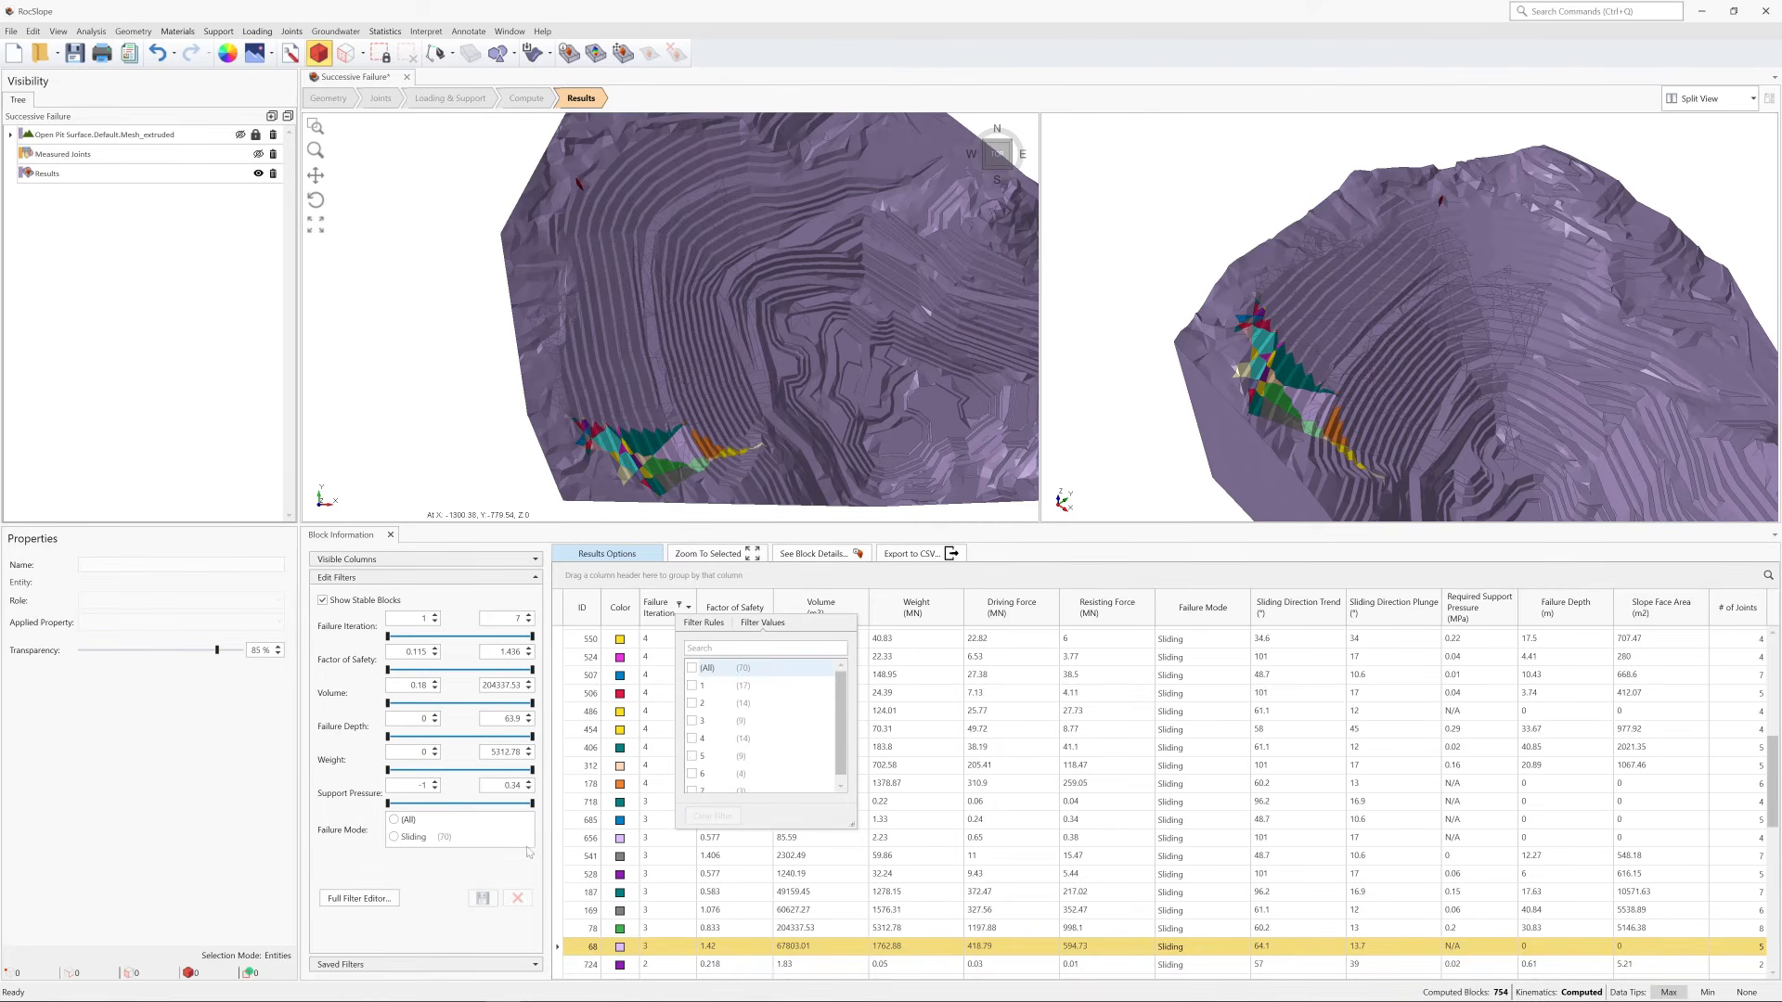
pyautogui.click(519, 859)
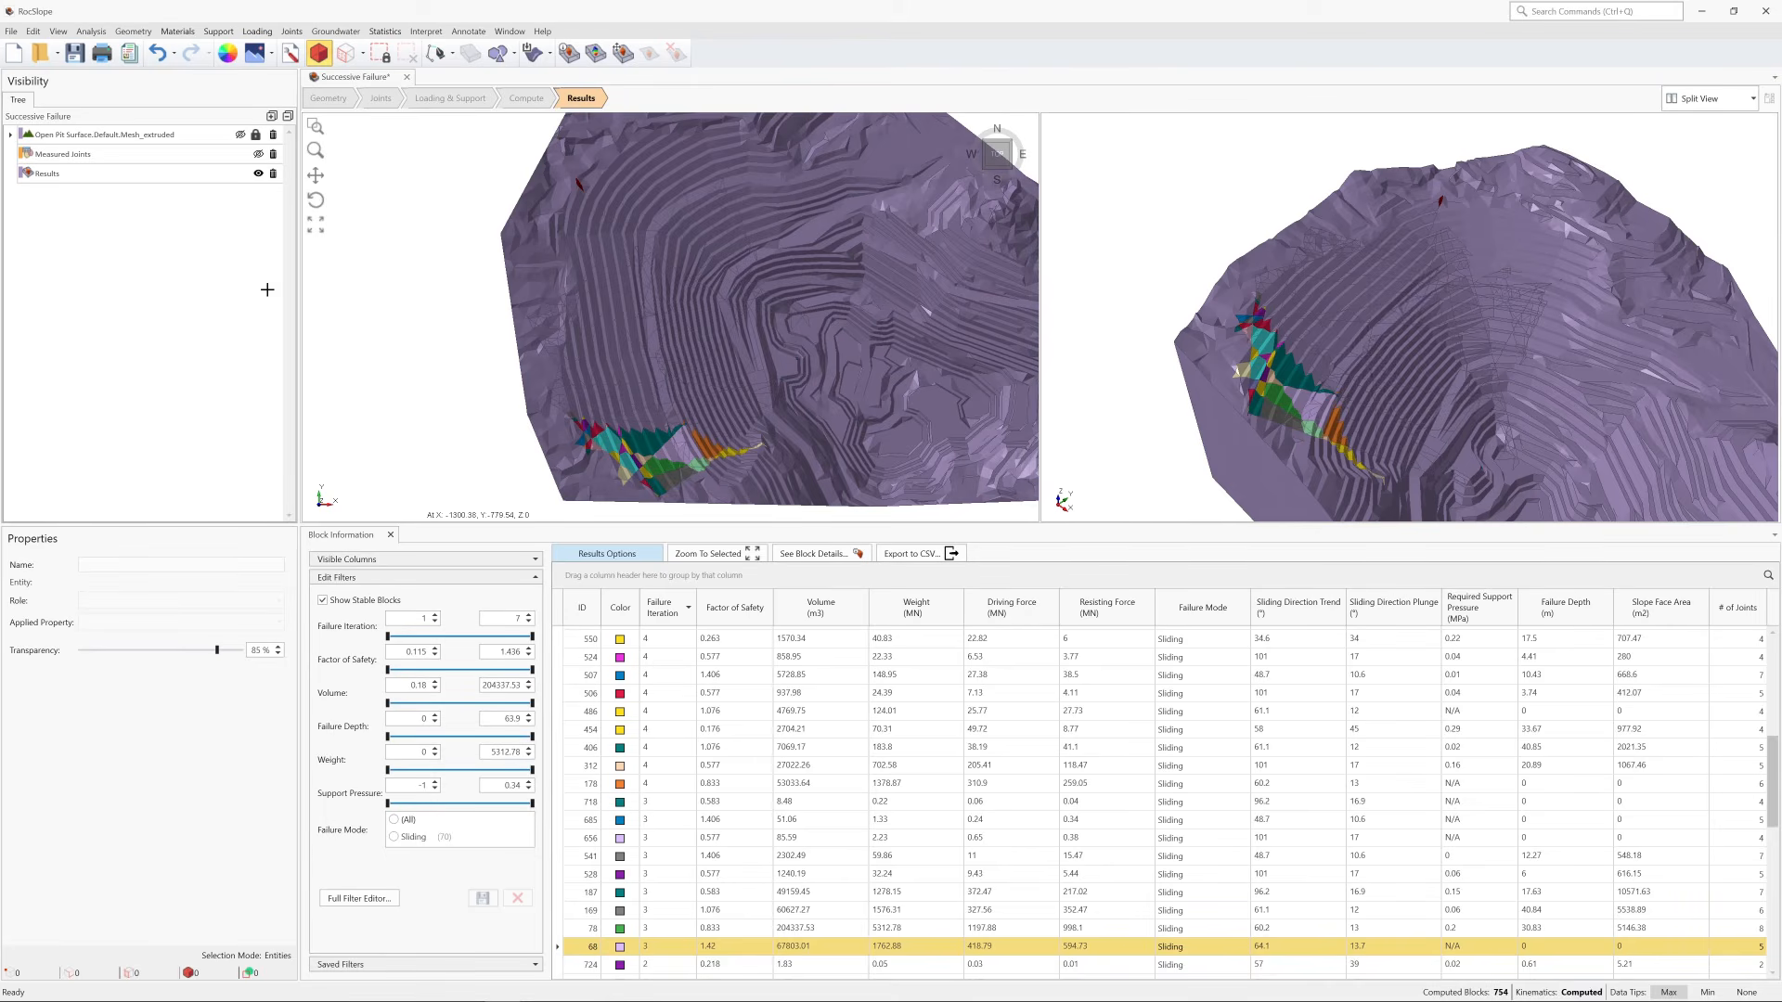
# Contour the failed blocks by Failure Iteration, and switch the contoured quantity to Failure Depth.
pyautogui.click(423, 31)
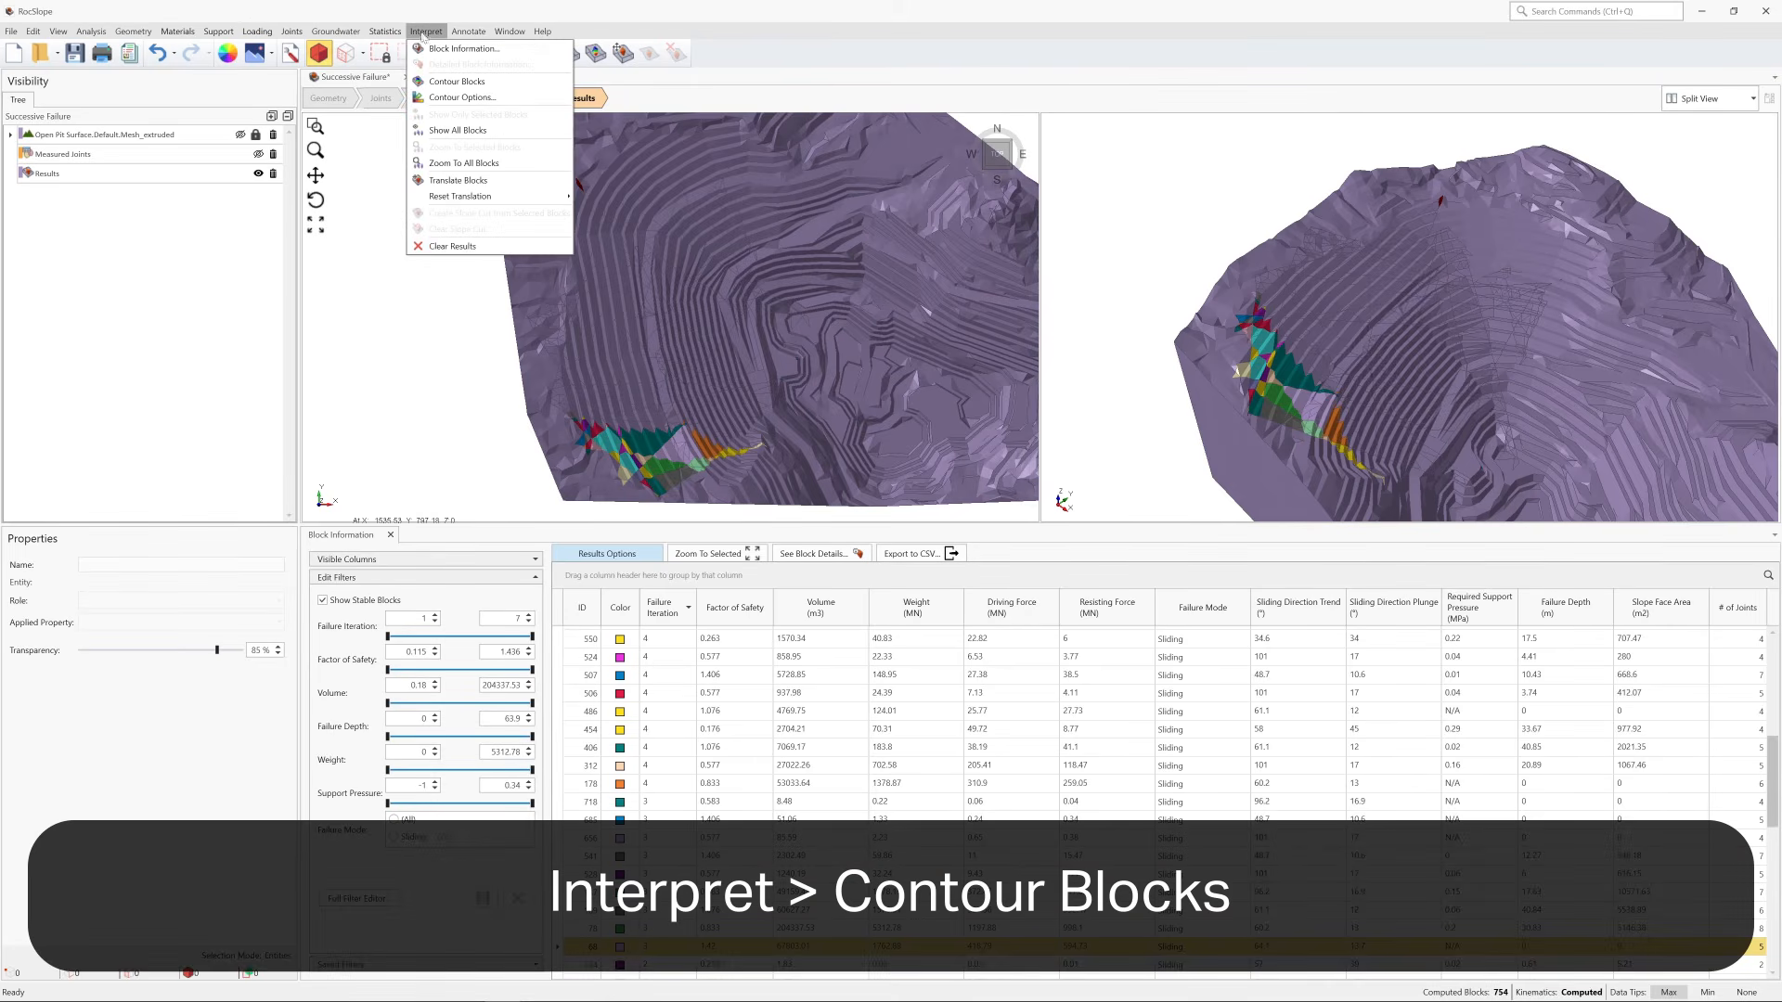
pyautogui.click(513, 82)
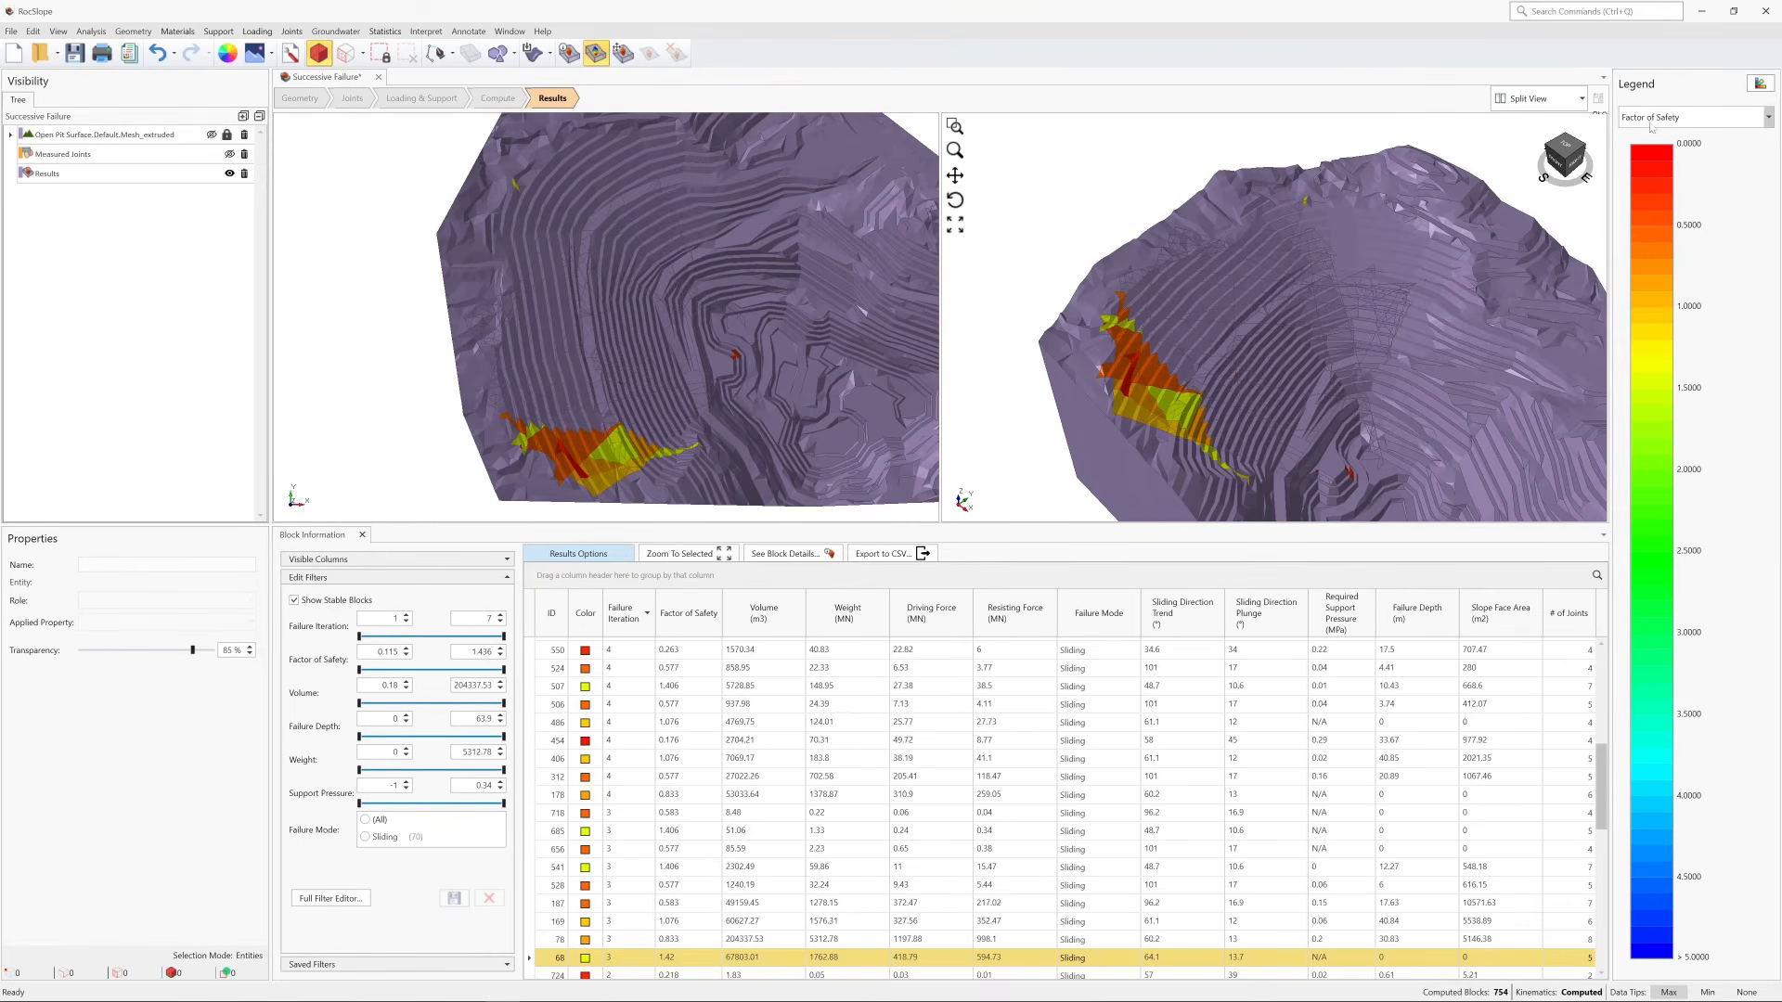
pyautogui.click(1767, 119)
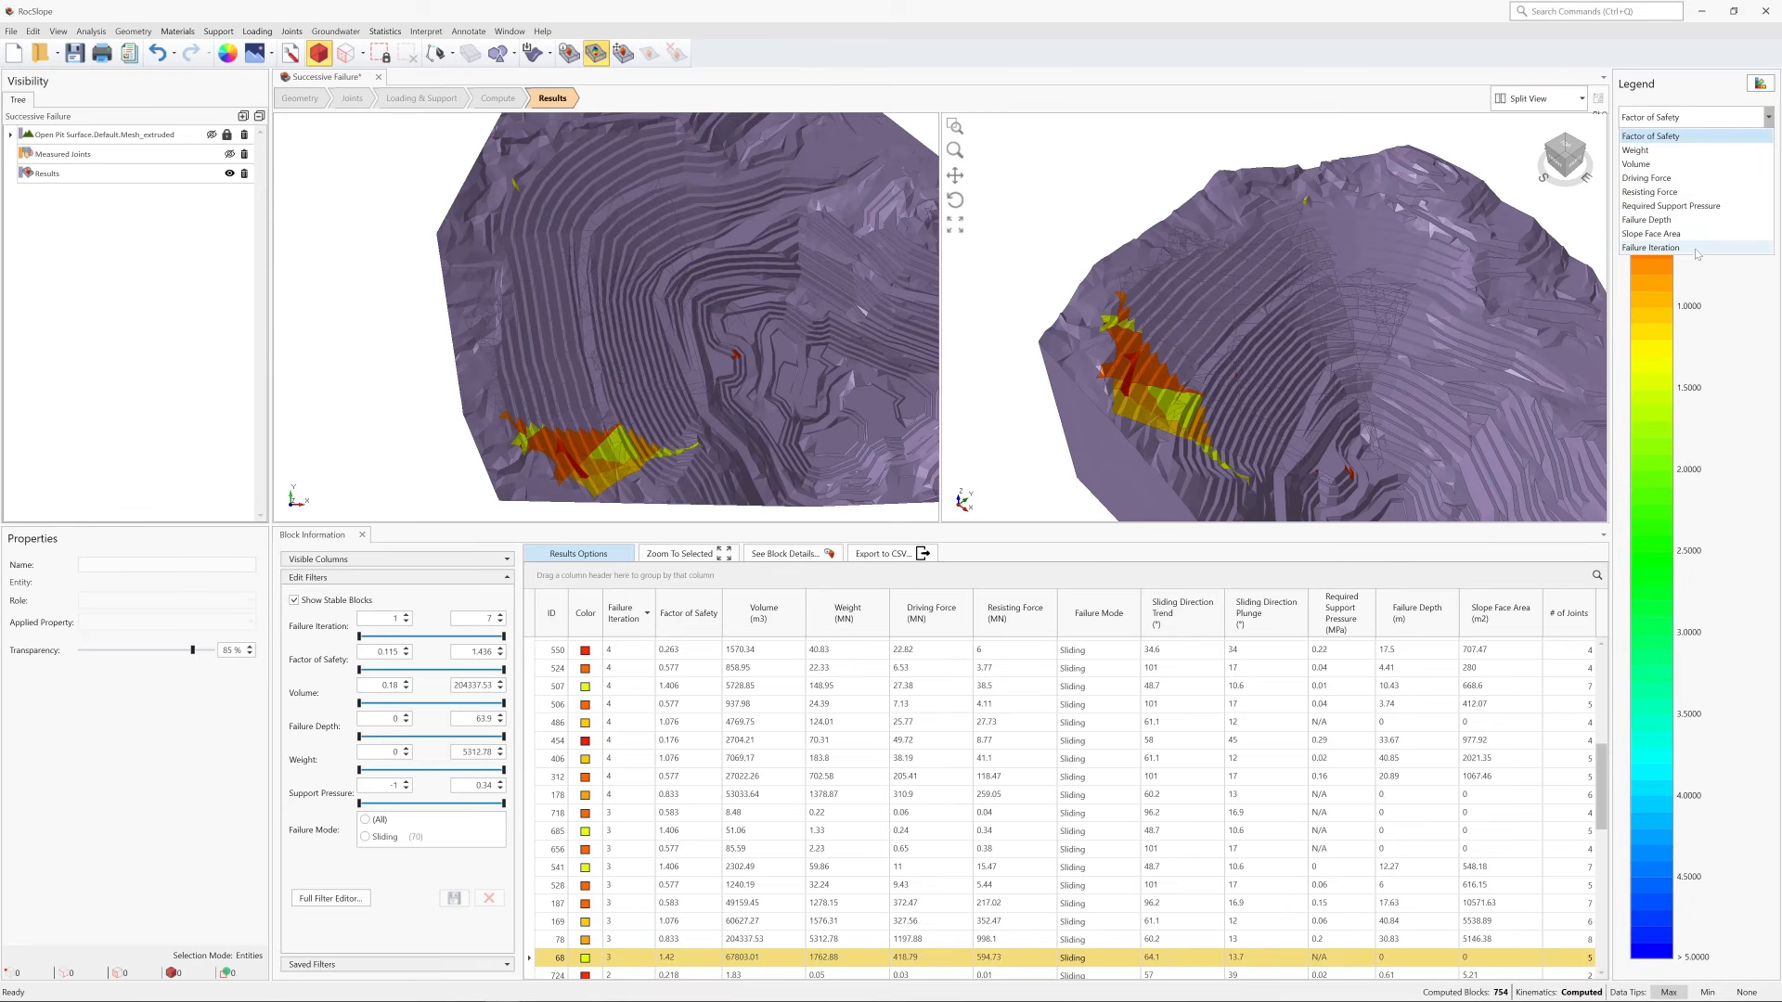
pyautogui.click(1661, 248)
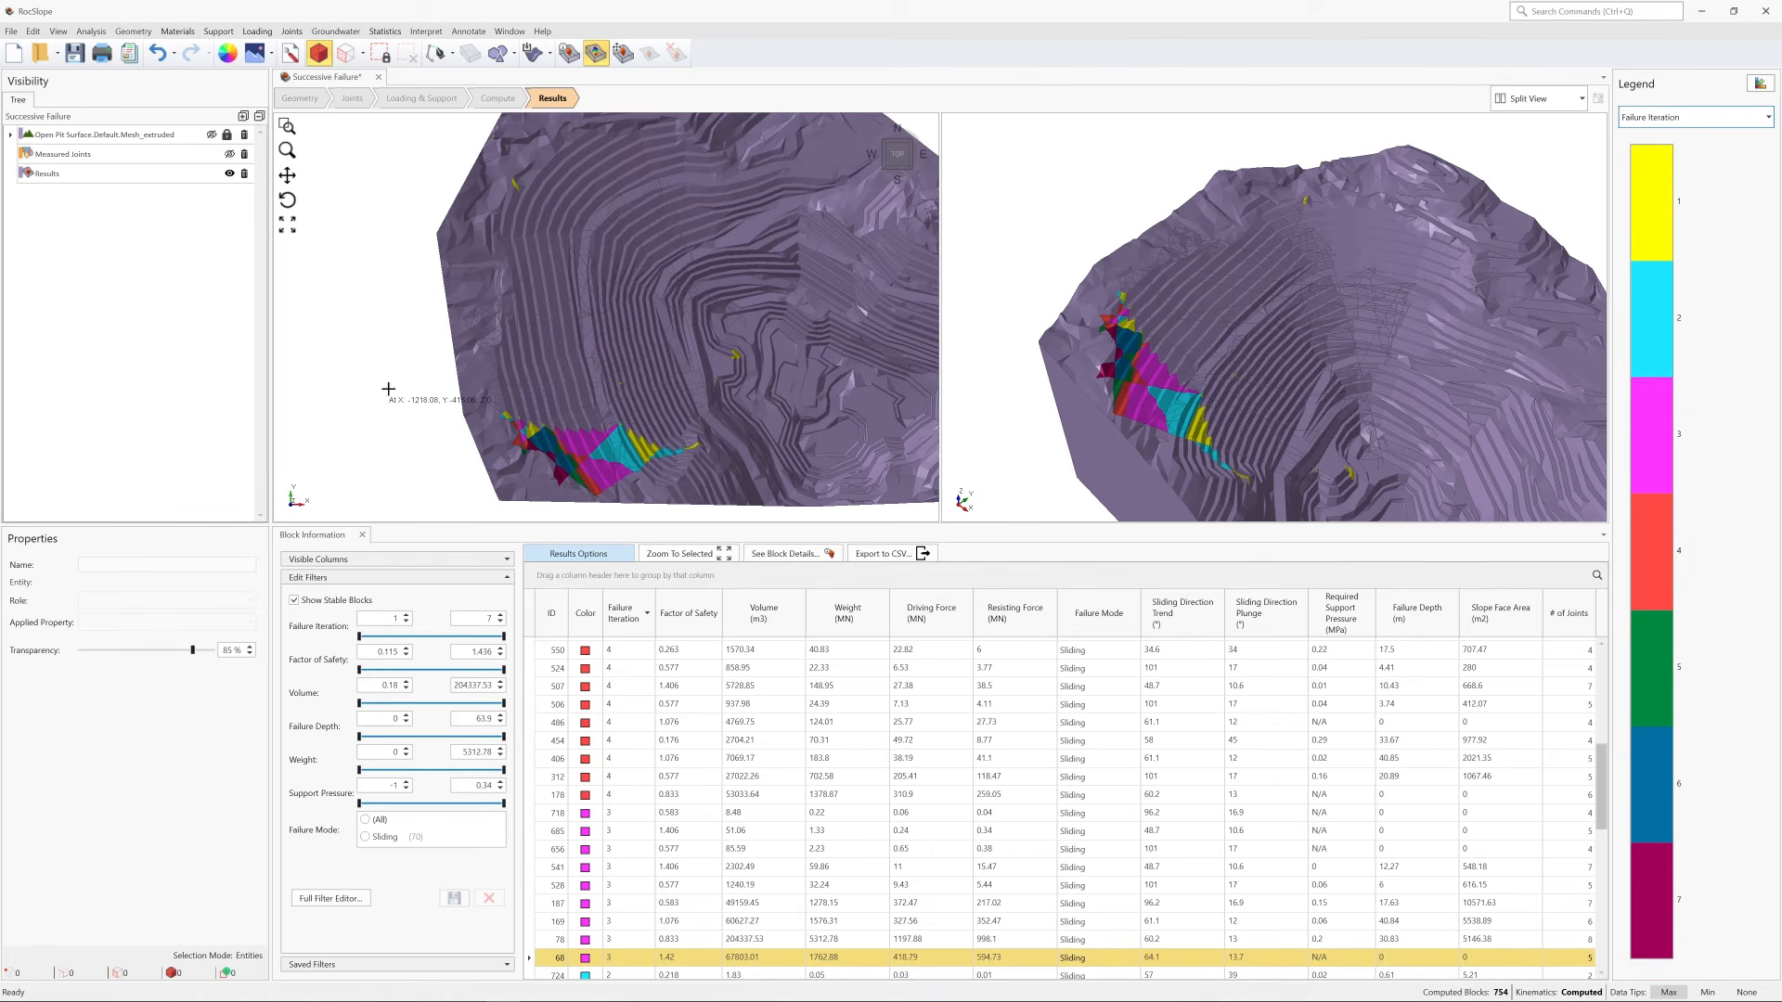
pyautogui.click(1757, 119)
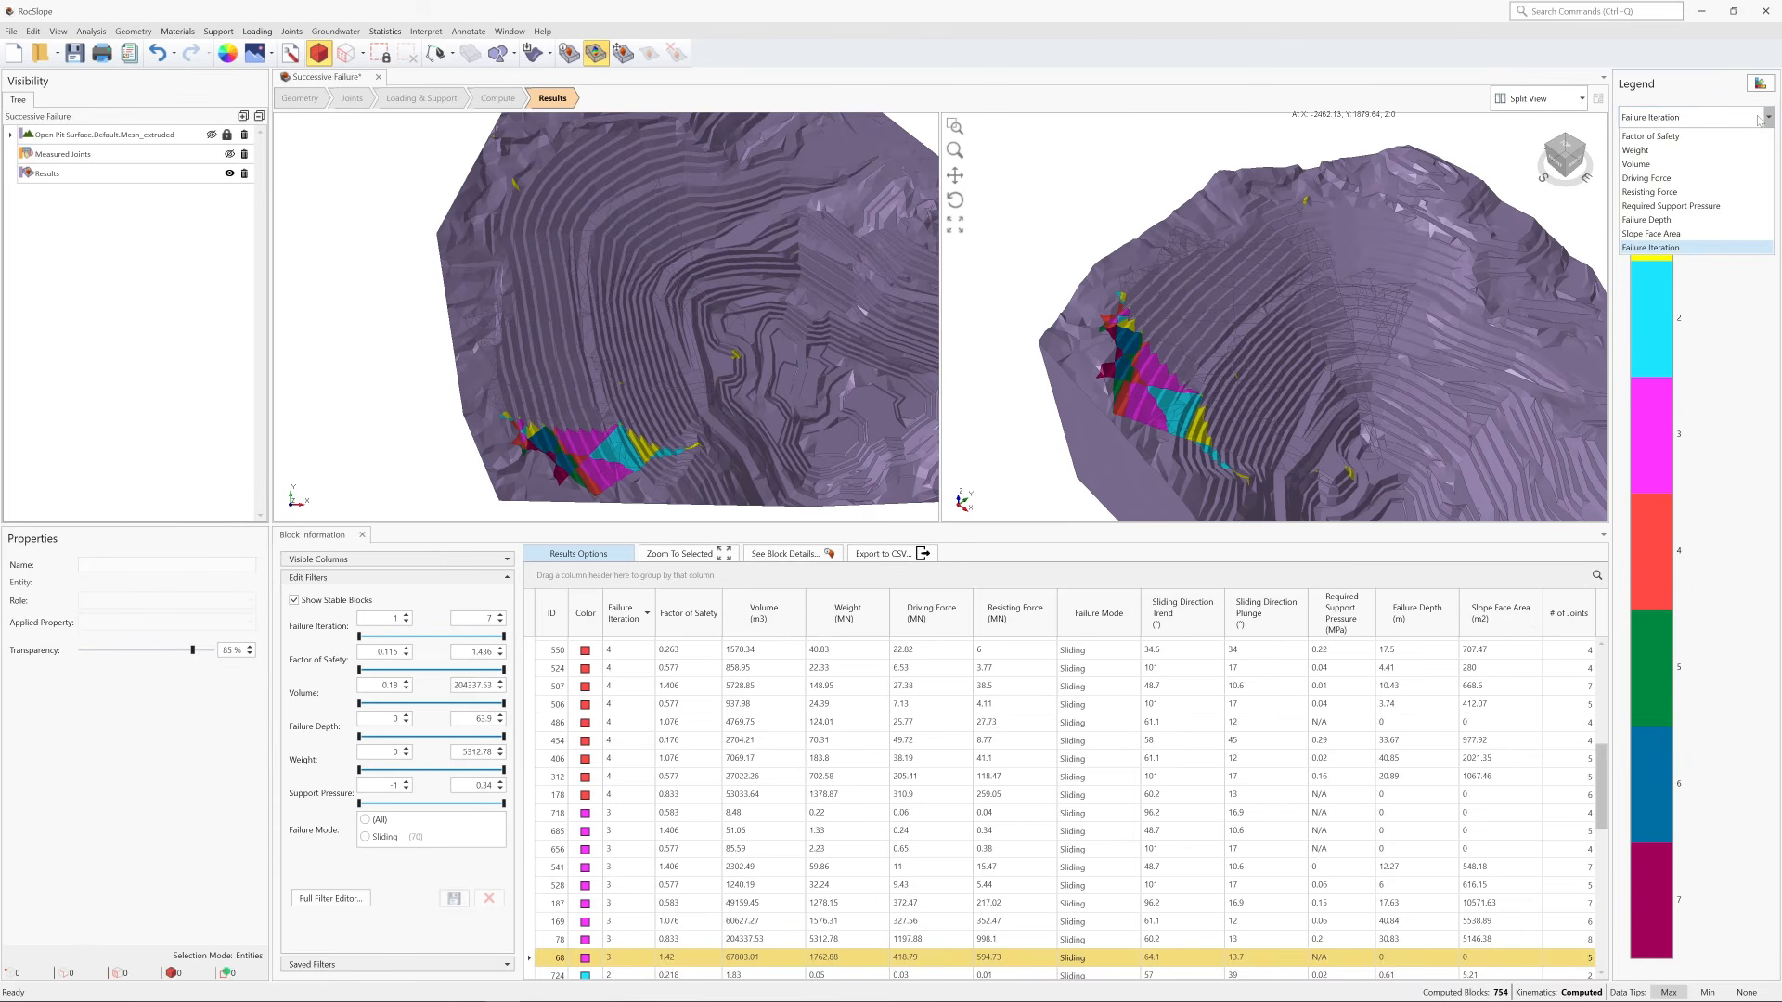
pyautogui.click(1648, 220)
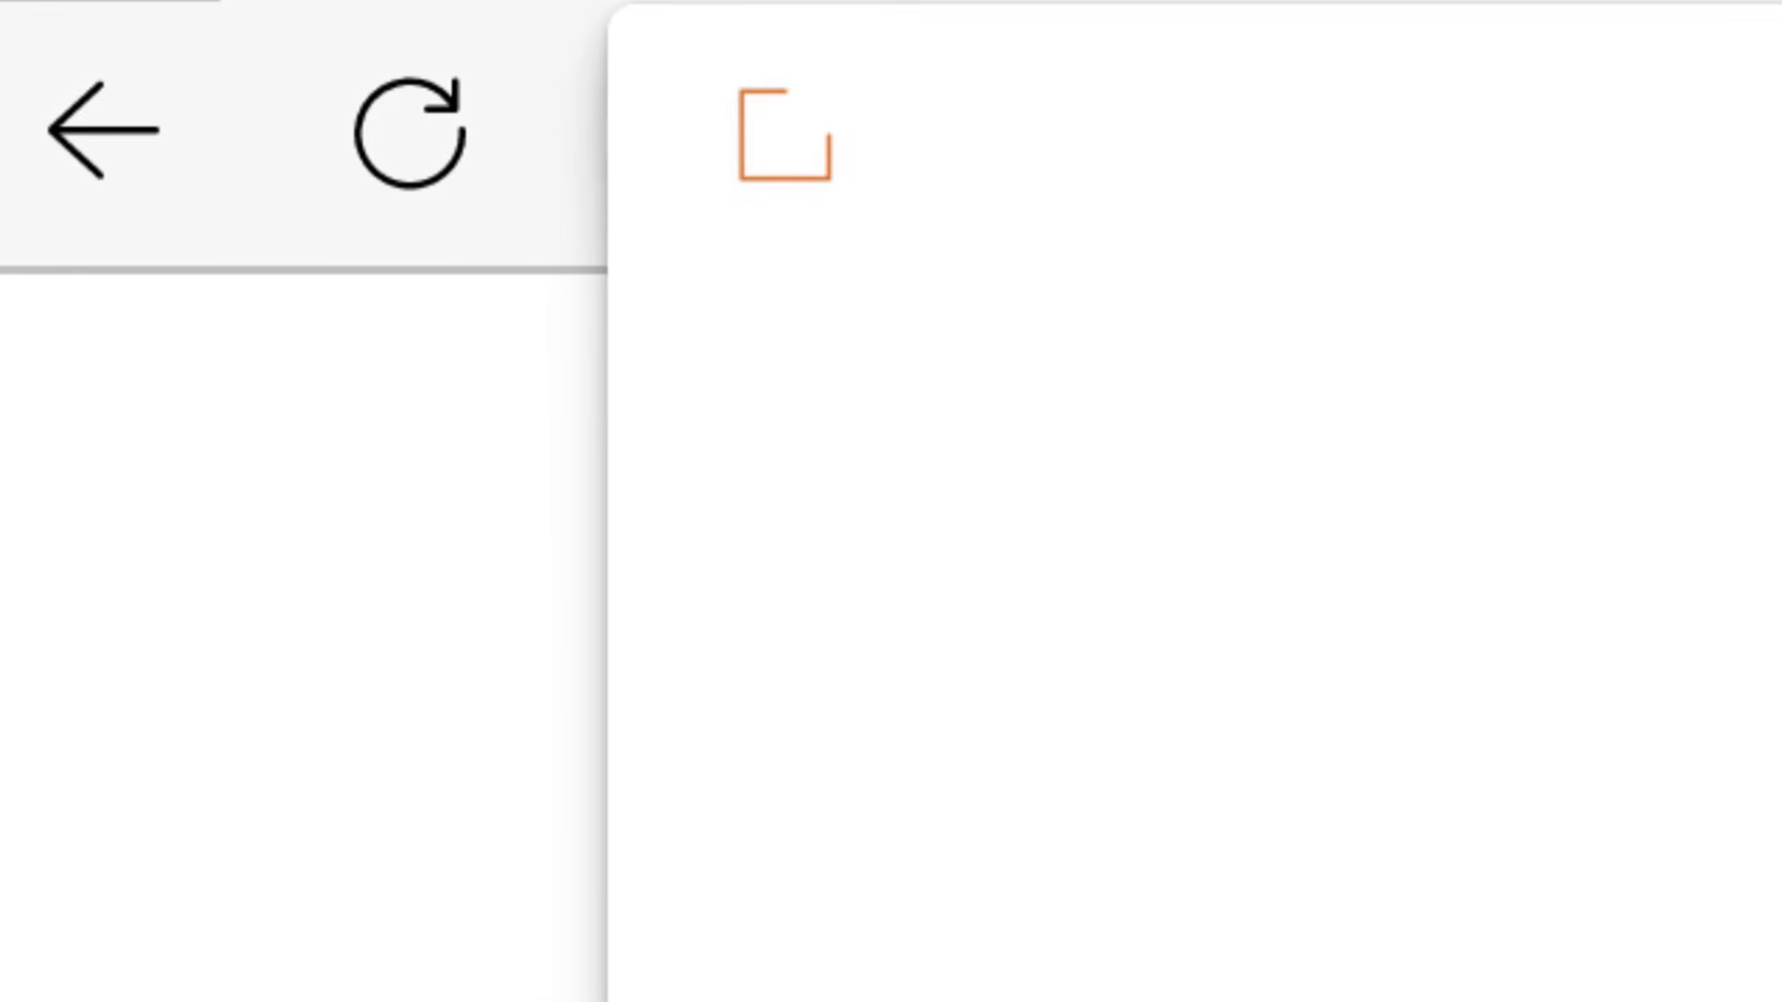
pyautogui.write('www.rocscience.com/soft')
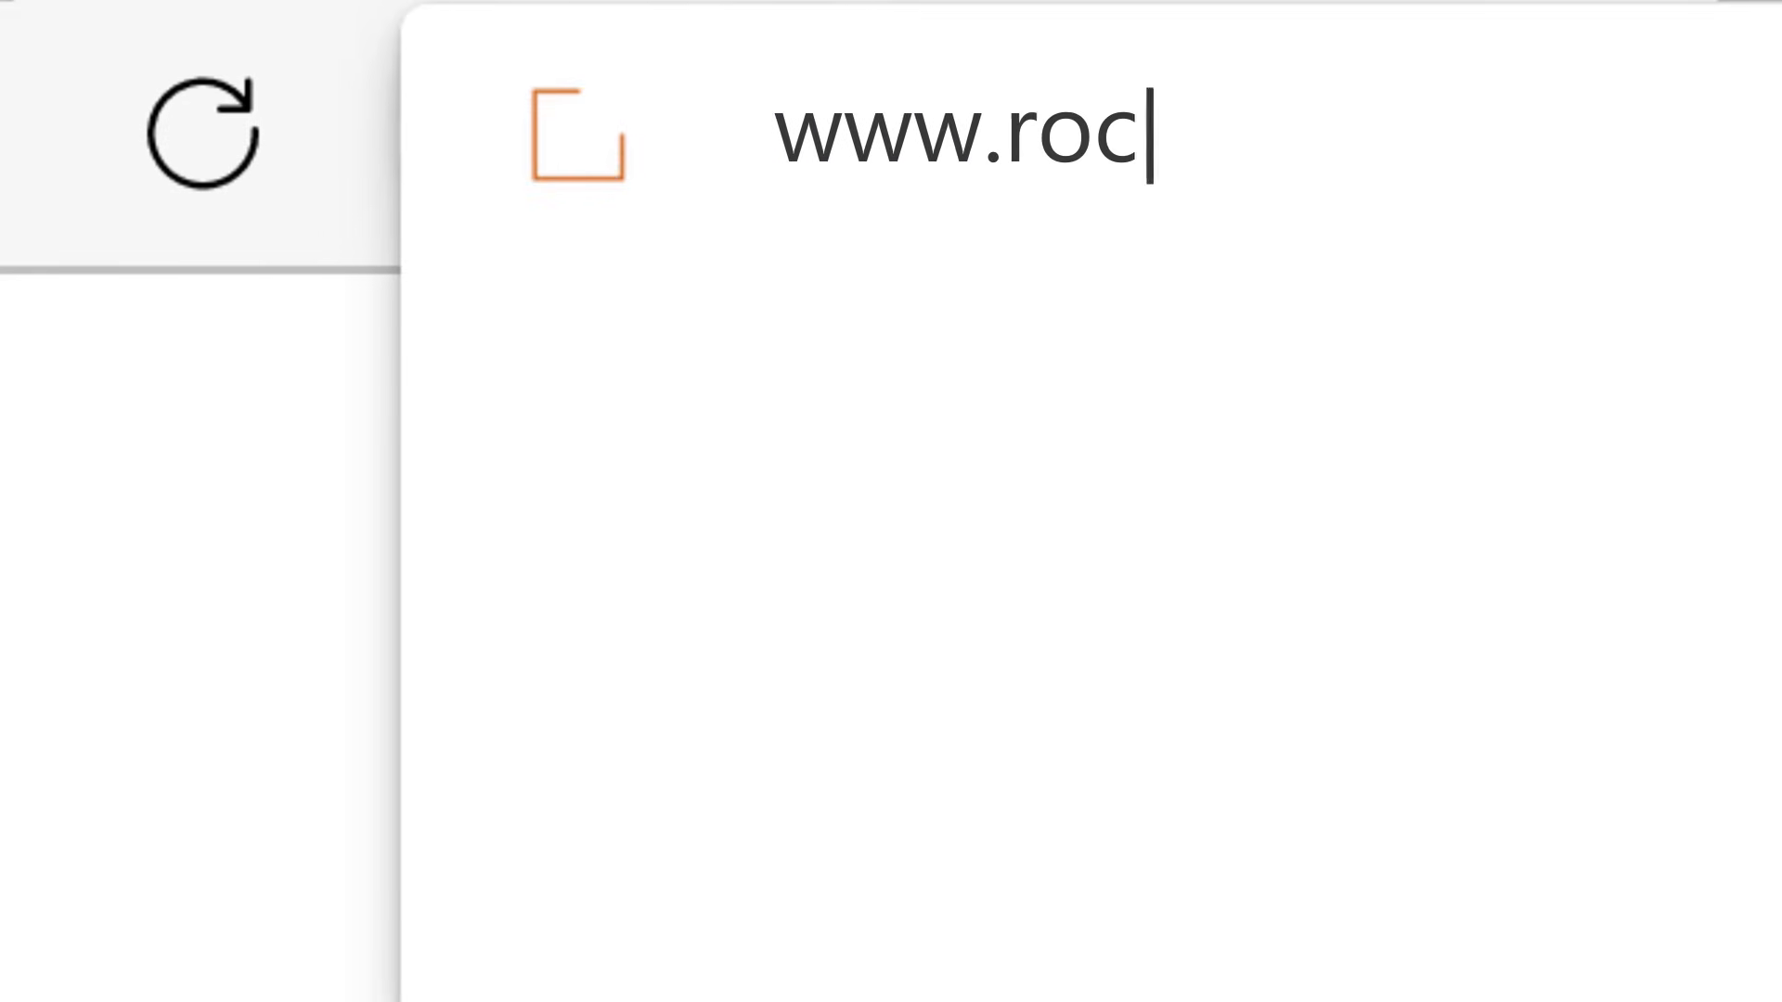
pyautogui.write('ware/free-trials')
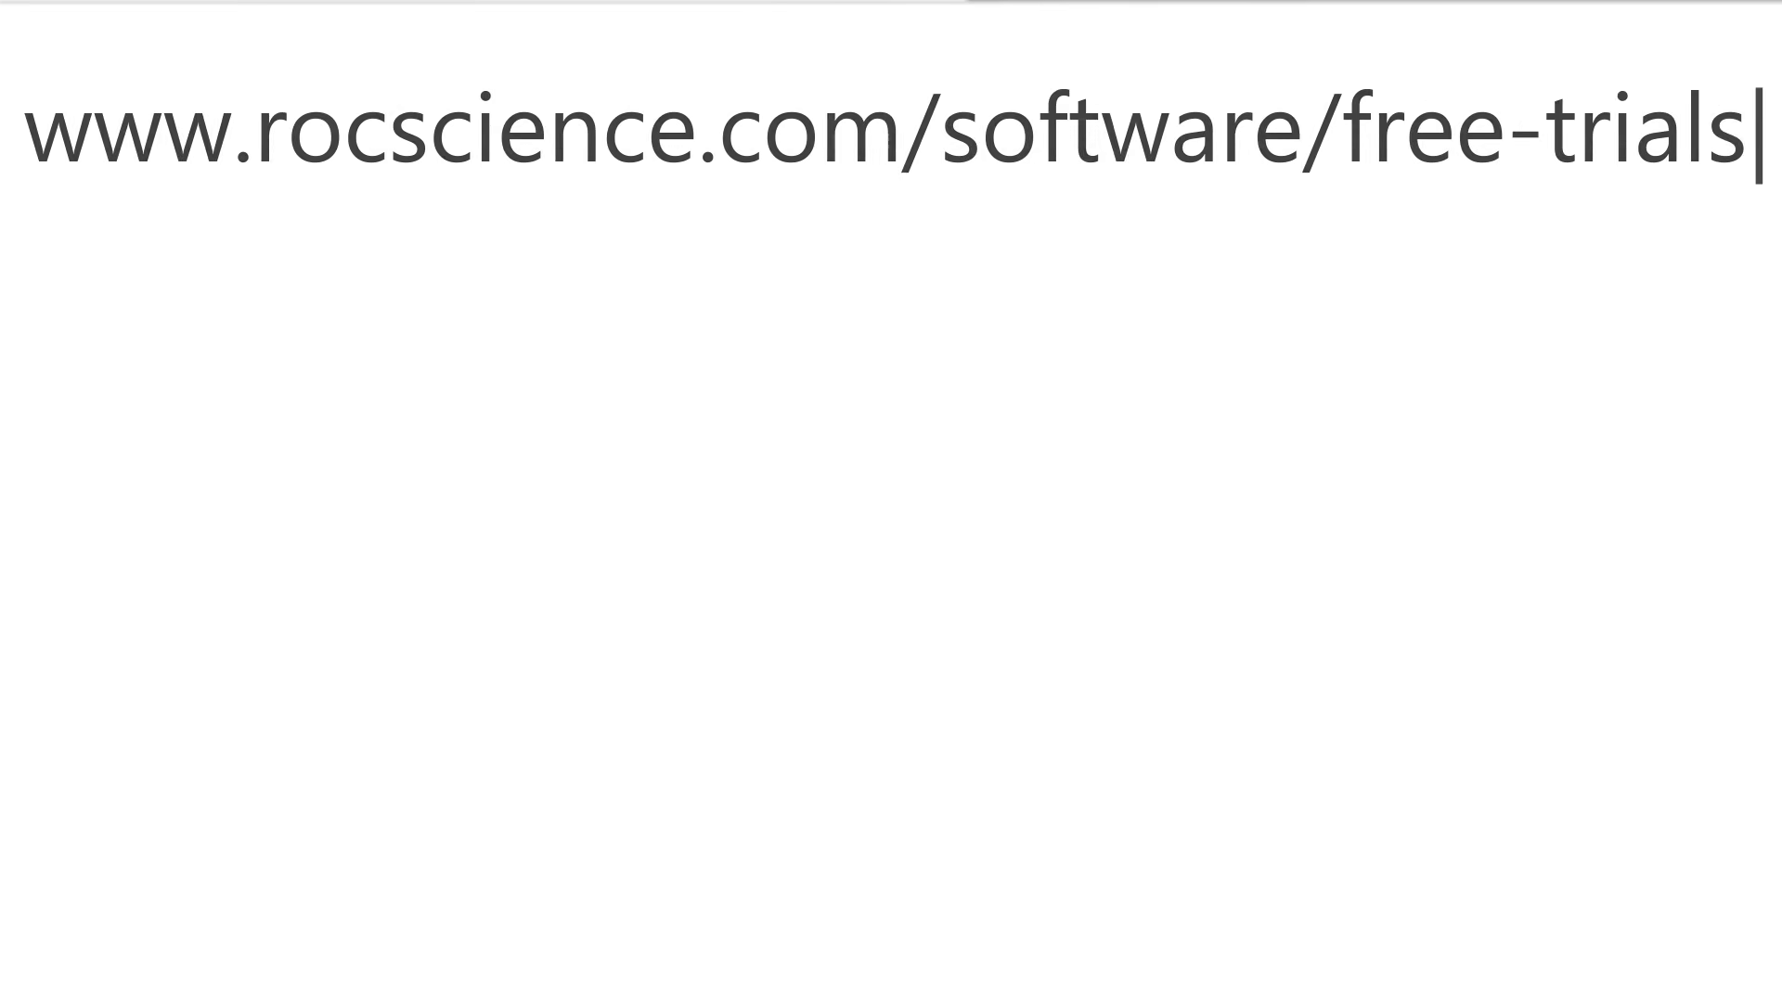
pyautogui.press('Return')
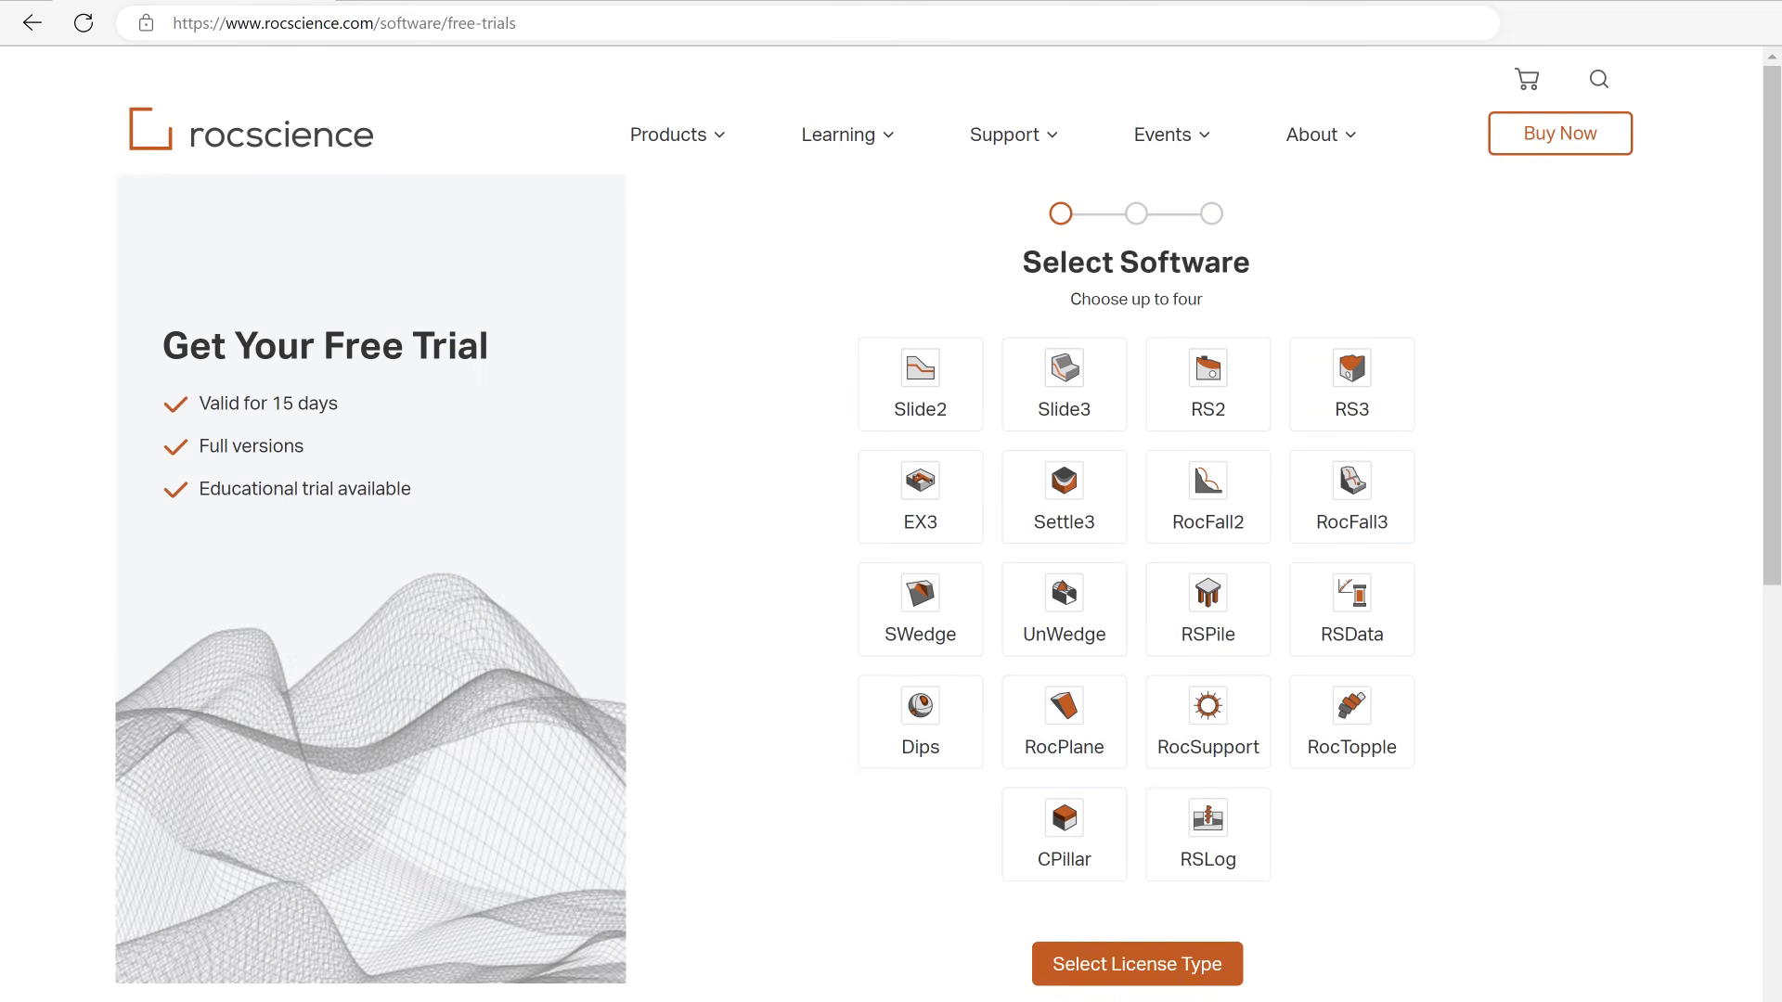